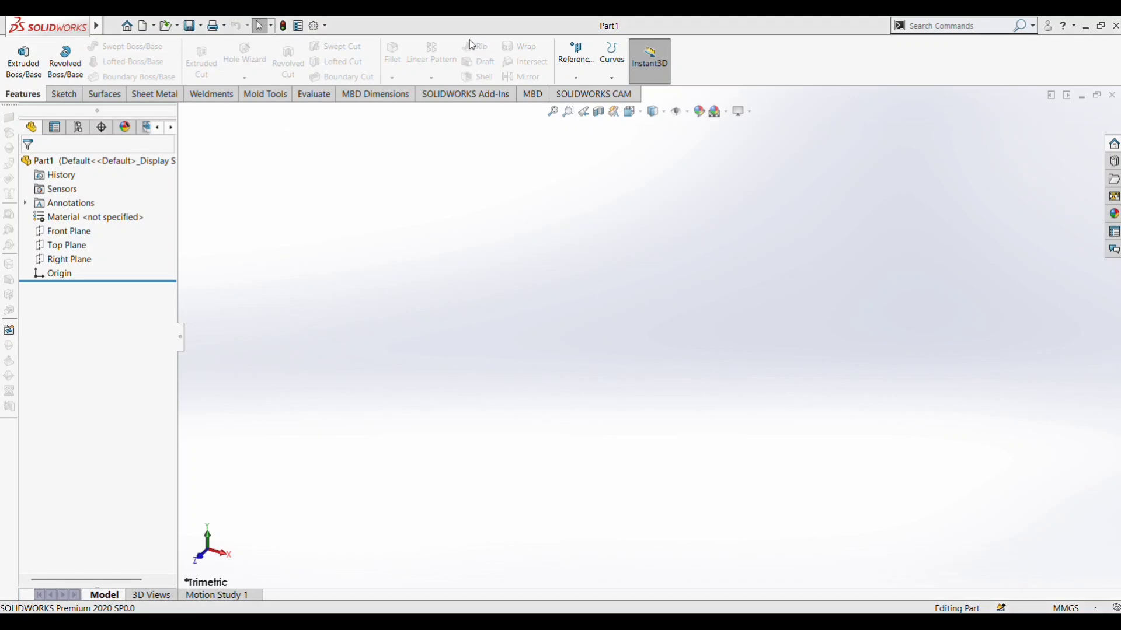
Start a sketch on the Top Plane and draw a center rectangle about 21 mm high, centred on the origin.
{"action": "left_click", "coordinate": [78, 99]}
{"action": "left_click", "coordinate": [18, 54]}
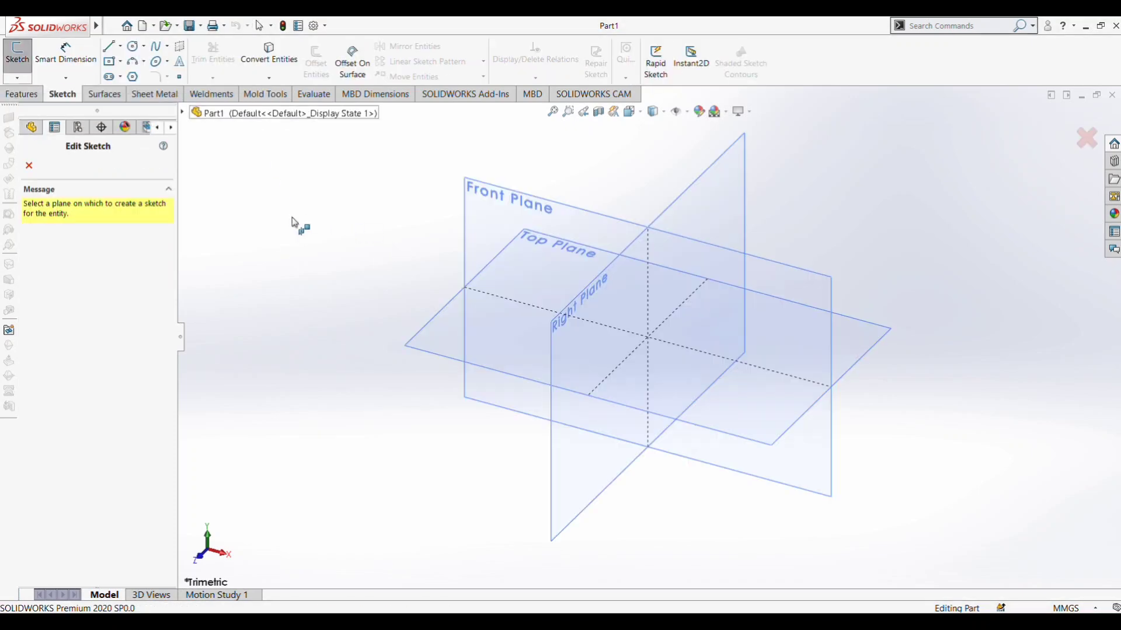
{"action": "left_click", "coordinate": [424, 337]}
{"action": "left_click", "coordinate": [120, 62]}
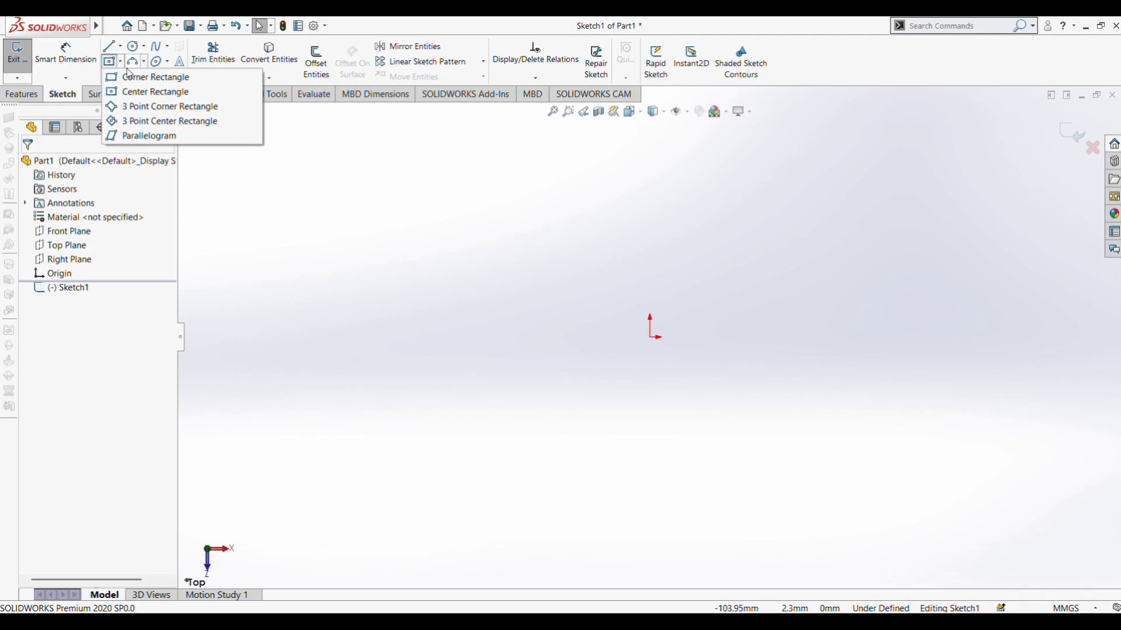
{"action": "left_click", "coordinate": [155, 92]}
{"action": "left_click", "coordinate": [651, 336]}
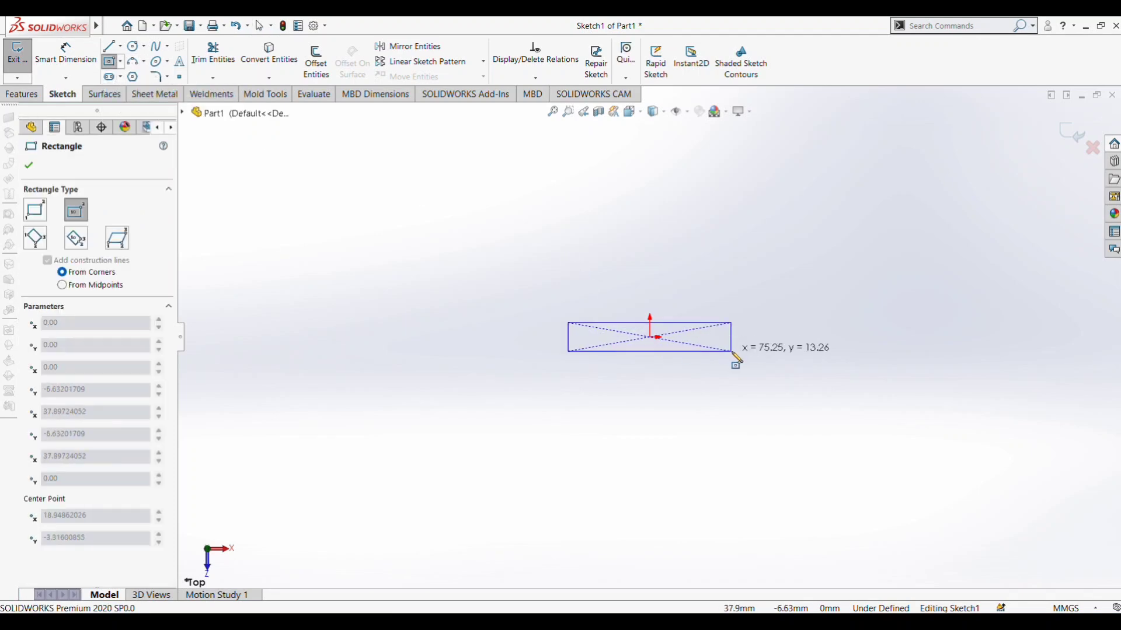
{"action": "left_click", "coordinate": [853, 362]}
Dimension the rectangle to a height of 10 mm and a width of 80 mm.
{"action": "left_click", "coordinate": [65, 54]}
{"action": "left_click", "coordinate": [447, 338]}
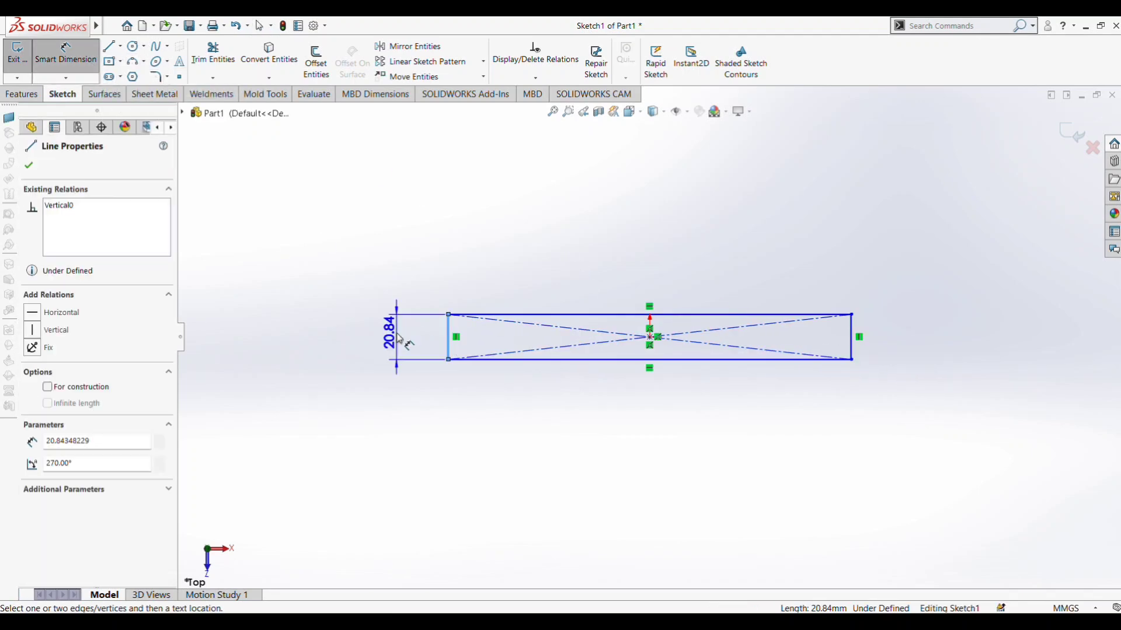
{"action": "left_click", "coordinate": [399, 338]}
{"action": "type", "text": "10"}
{"action": "key", "text": "Return"}
{"action": "left_click", "coordinate": [543, 315]}
{"action": "left_click", "coordinate": [573, 273]}
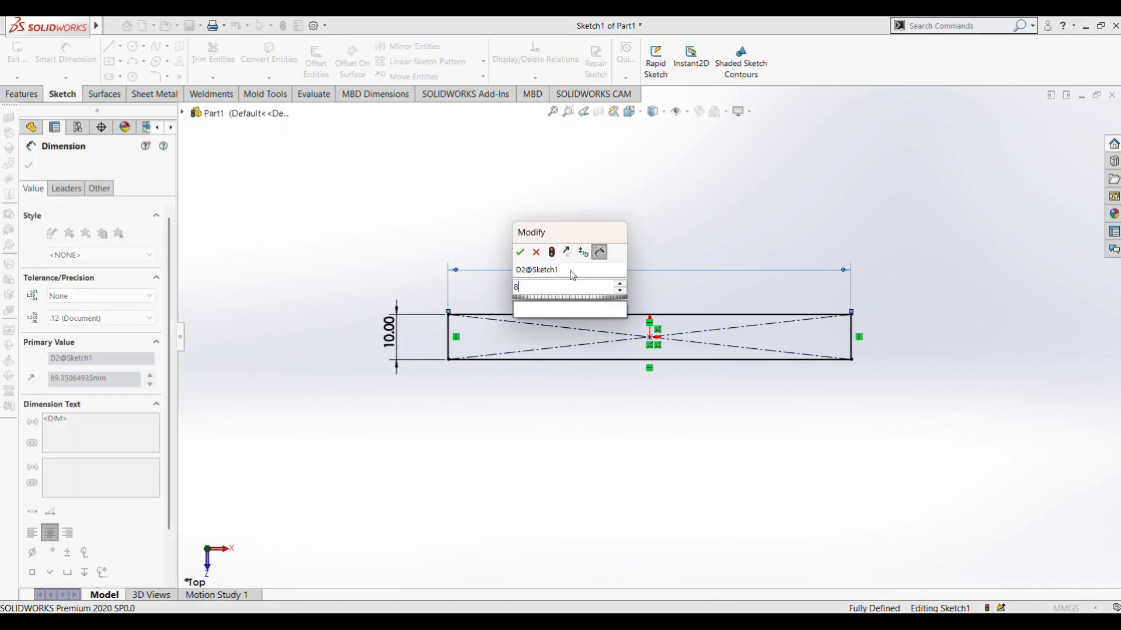
{"action": "type", "text": "80"}
{"action": "key", "text": "Return"}
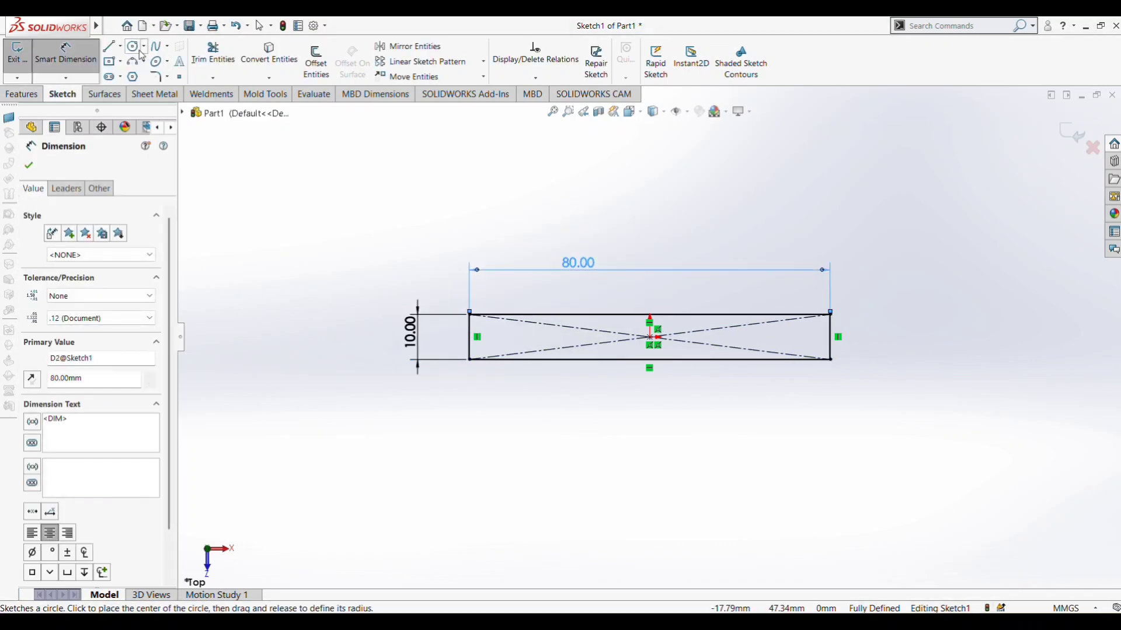
Draw a closed-off outline of lines about 50 mm wide and 23 mm tall on the rectangle's upper edge, with a rectangular notch in its top.
{"action": "left_click", "coordinate": [109, 46]}
{"action": "left_click", "coordinate": [555, 315]}
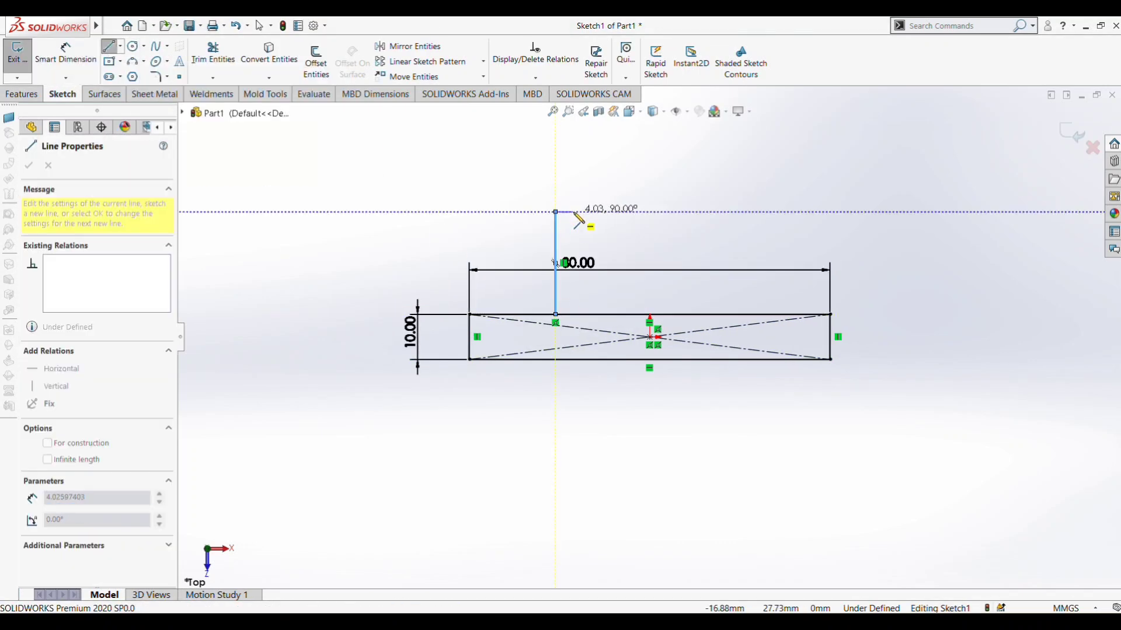
{"action": "left_click", "coordinate": [578, 211]}
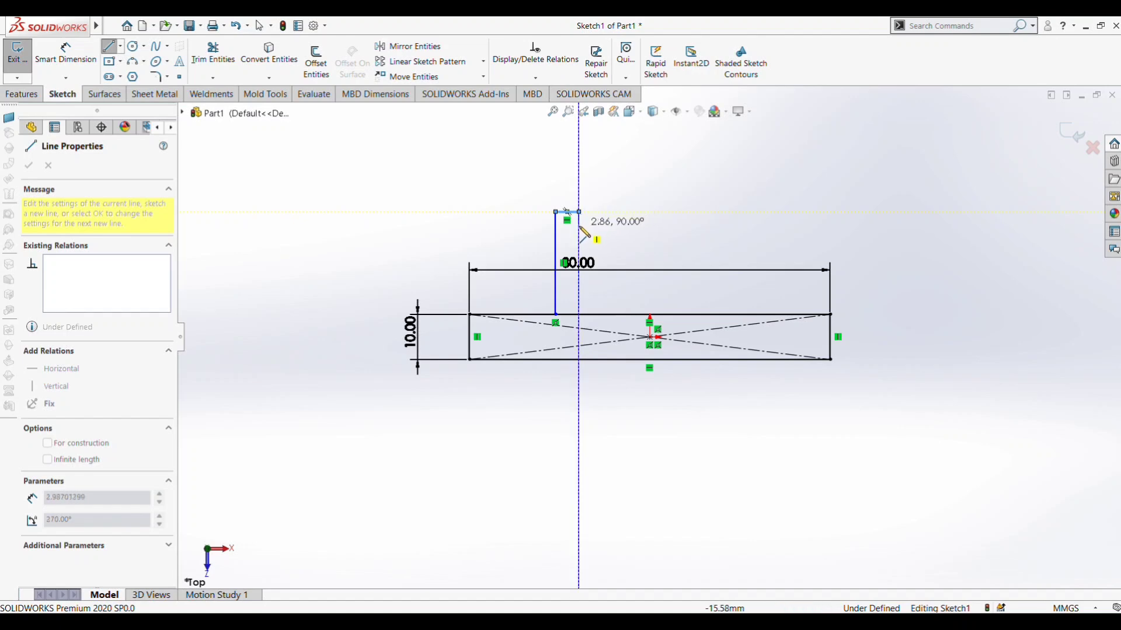
{"action": "left_click", "coordinate": [578, 255]}
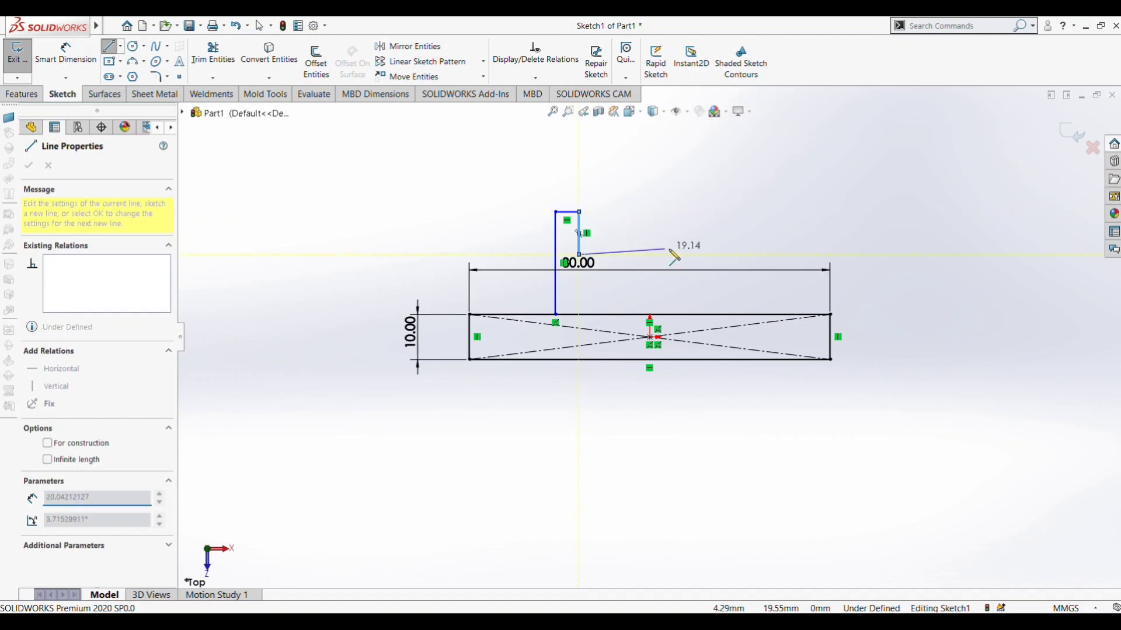
{"action": "left_click", "coordinate": [710, 254]}
{"action": "left_click", "coordinate": [711, 211]}
{"action": "left_click", "coordinate": [781, 212]}
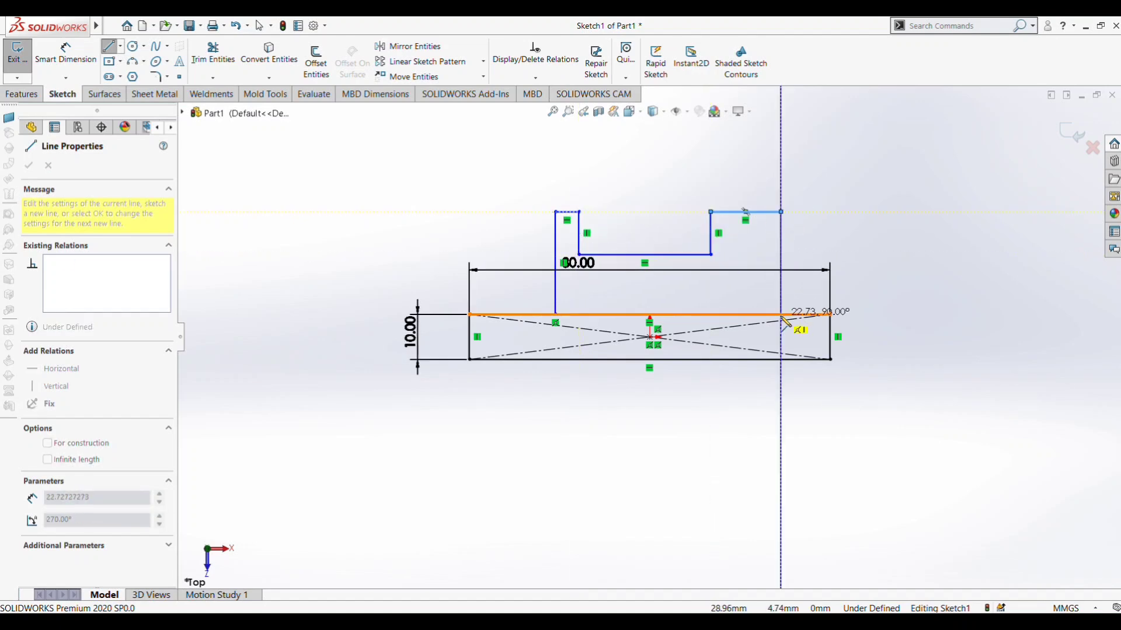
{"action": "left_click", "coordinate": [781, 314]}
{"action": "key", "text": "Escape"}
Dimension the outline's overall width at 50 mm and its offset from the rectangle's left end at 15 mm.
{"action": "left_click", "coordinate": [555, 263]}
{"action": "left_click", "coordinate": [781, 263]}
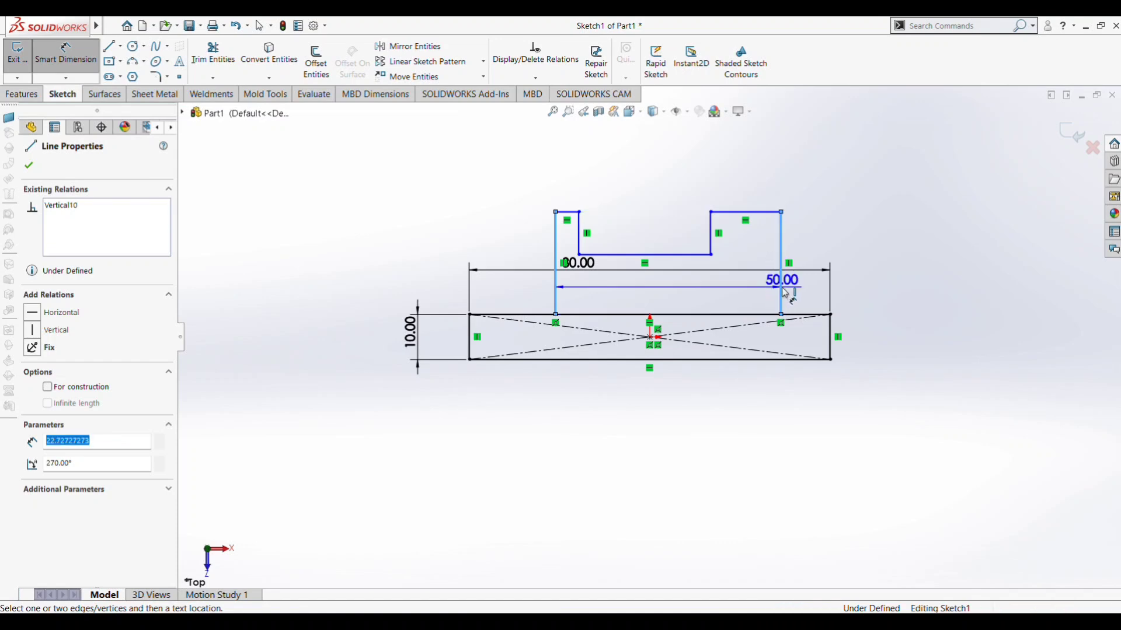
{"action": "left_click", "coordinate": [671, 172]}
{"action": "left_click", "coordinate": [555, 291]}
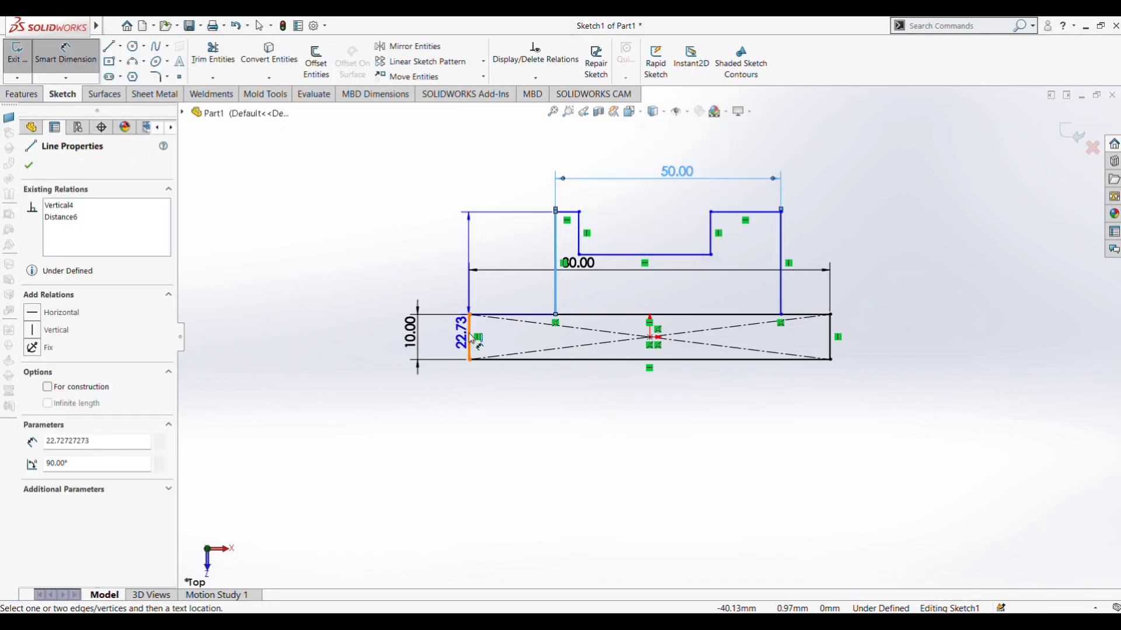
{"action": "left_click", "coordinate": [470, 311]}
{"action": "left_click", "coordinate": [445, 232]}
{"action": "type", "text": "15"}
{"action": "key", "text": "Return"}
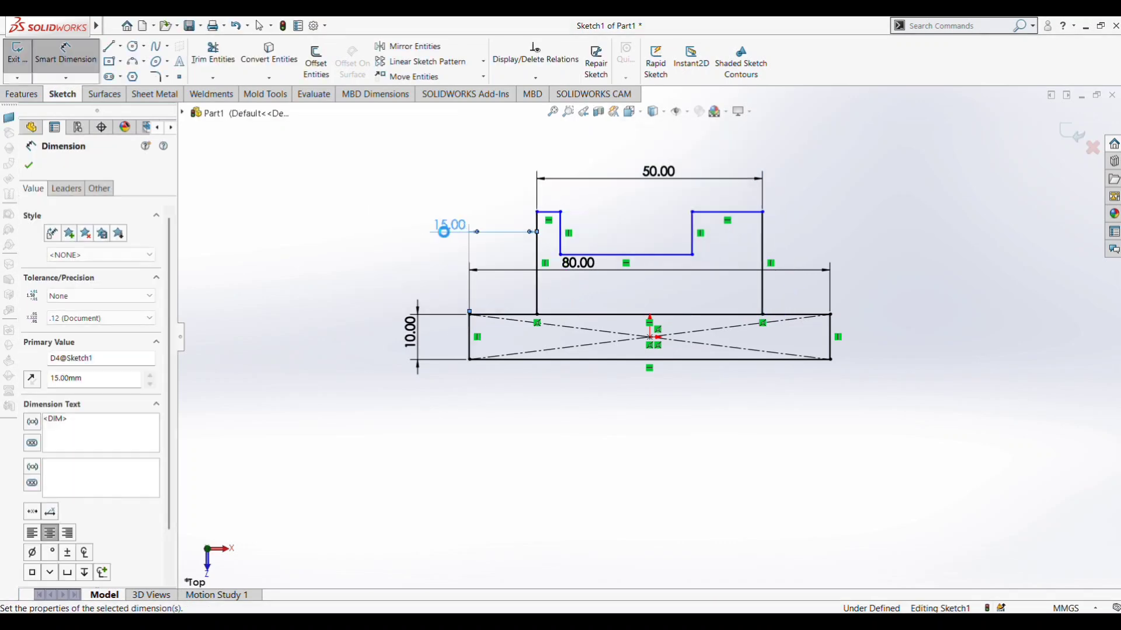
Dimension the two top shoulders beside the notch at 10 mm wide each.
{"action": "left_click", "coordinate": [548, 217]}
{"action": "left_click", "coordinate": [449, 170]}
{"action": "type", "text": "10"}
{"action": "key", "text": "Return"}
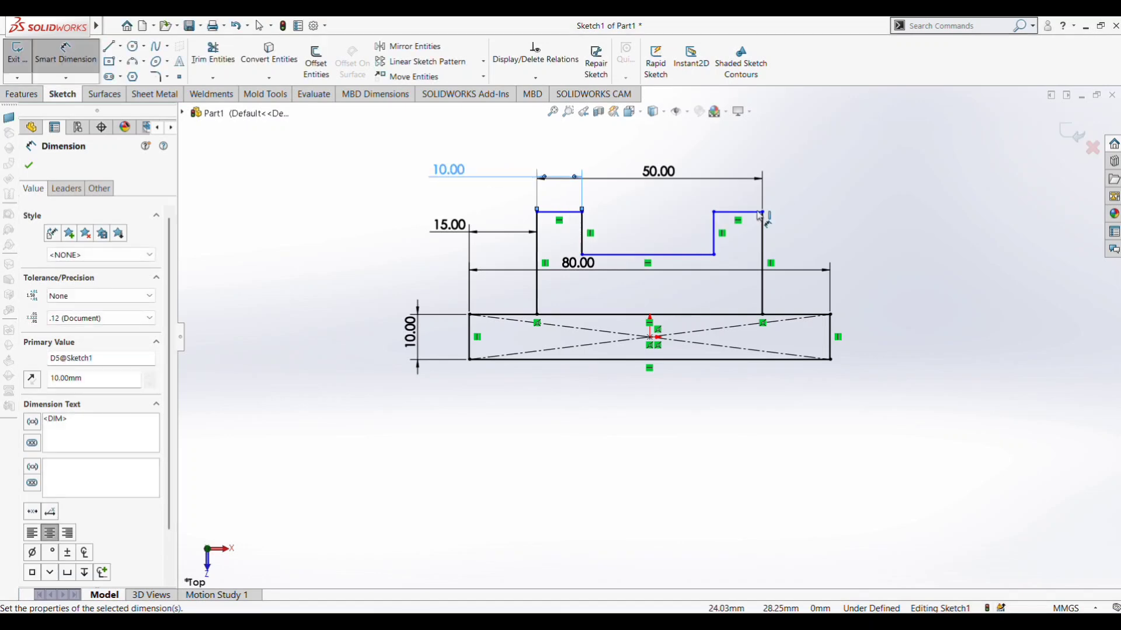
{"action": "left_click", "coordinate": [737, 212]}
{"action": "left_click", "coordinate": [796, 162]}
{"action": "type", "text": "10"}
{"action": "key", "text": "Return"}
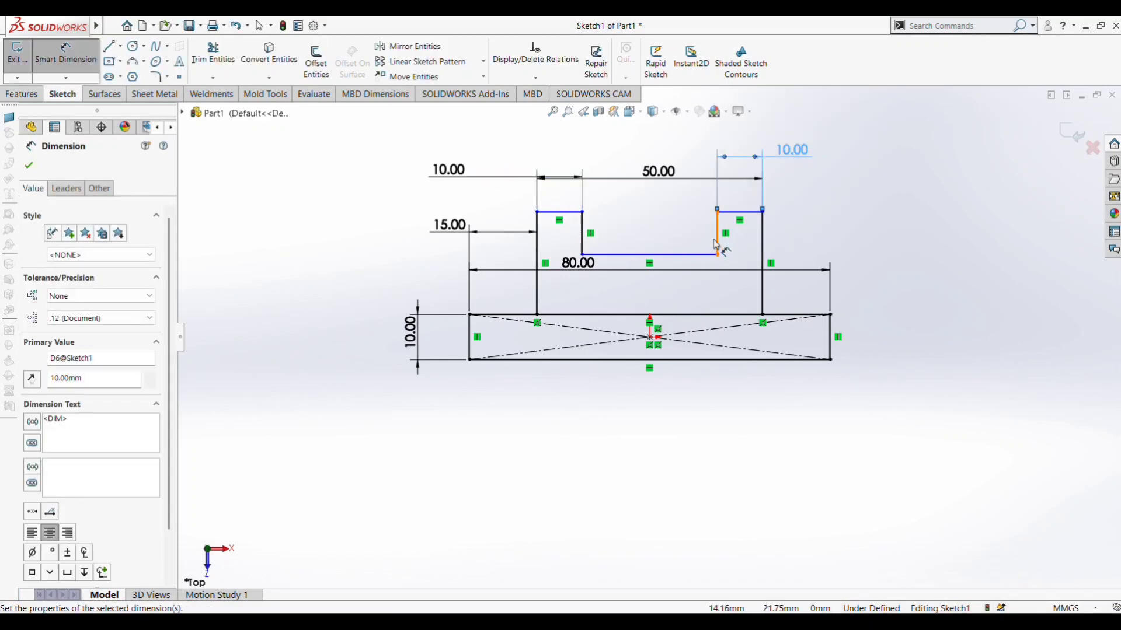
Dimension the notch's right wall at 10 mm deep.
{"action": "left_click", "coordinate": [717, 234]}
{"action": "left_click", "coordinate": [832, 240]}
{"action": "type", "text": "10"}
{"action": "key", "text": "Return"}
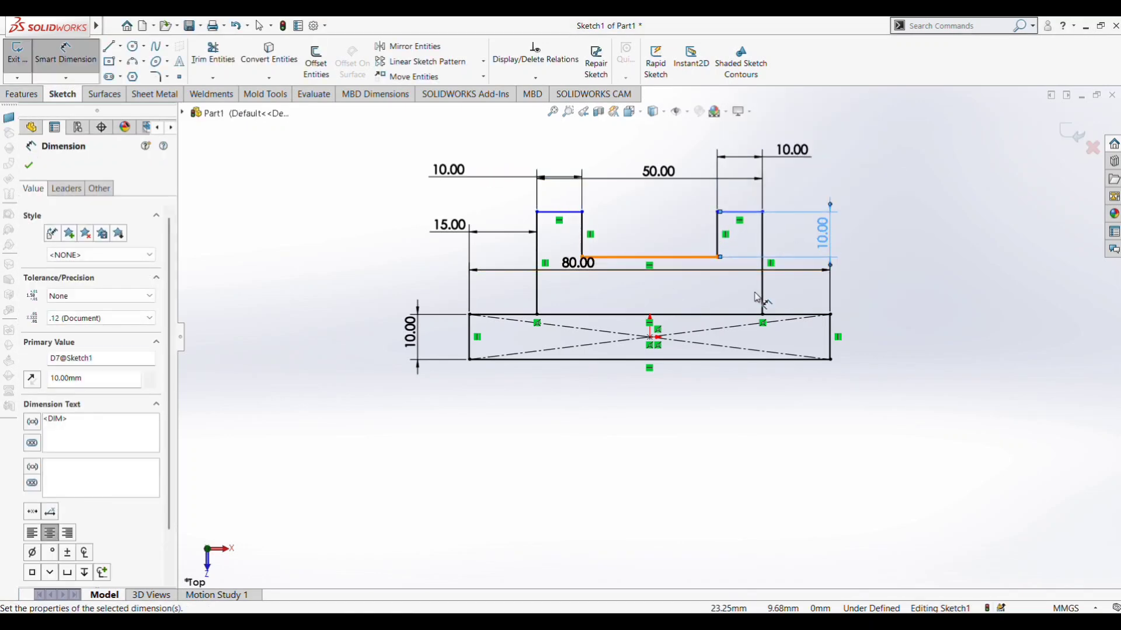
Dimension the outline's right and left outer sides at 30 mm high each.
{"action": "left_click", "coordinate": [761, 271]}
{"action": "left_click", "coordinate": [928, 289]}
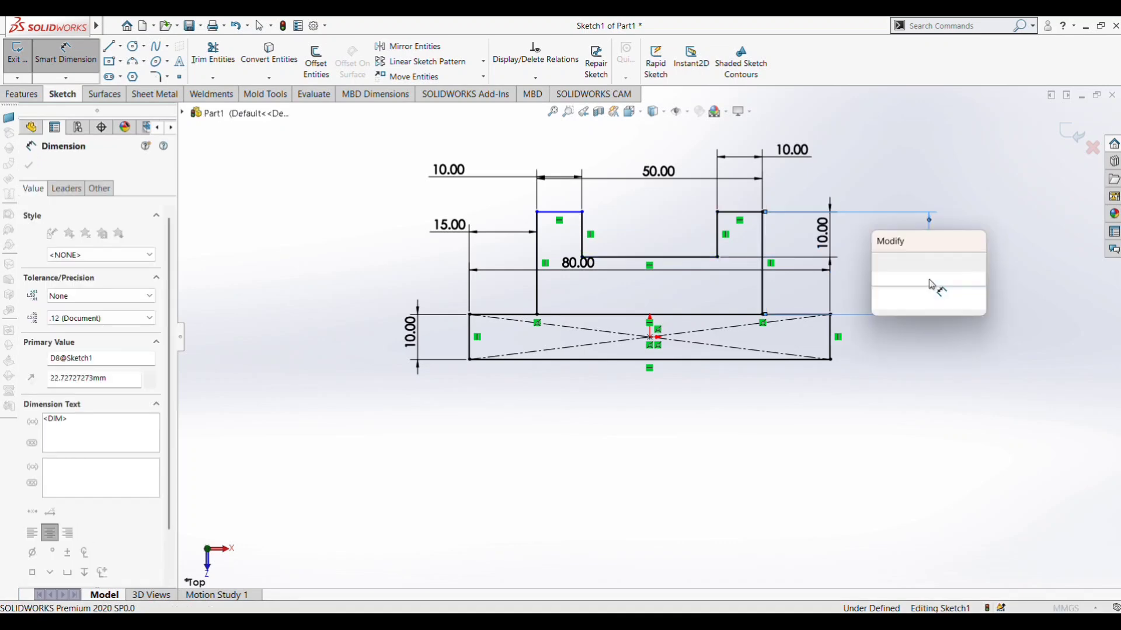
{"action": "type", "text": "30"}
{"action": "key", "text": "Return"}
{"action": "left_click", "coordinate": [537, 265]}
{"action": "left_click", "coordinate": [565, 305]}
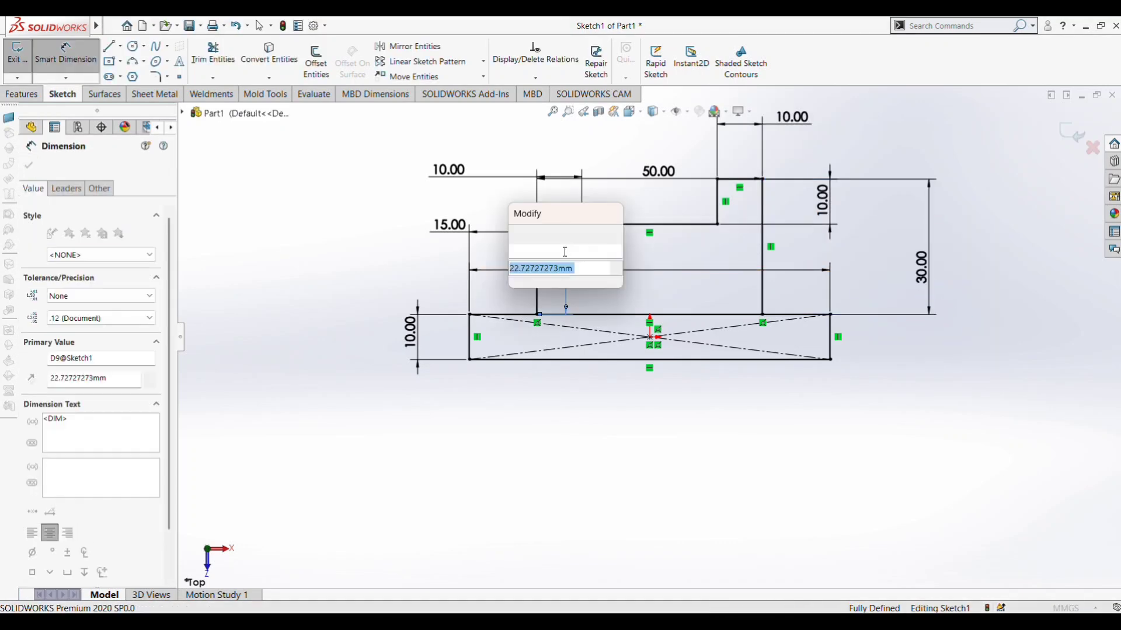
{"action": "key", "text": "BackSpace"}
{"action": "type", "text": "300"}
{"action": "key", "text": "Return"}
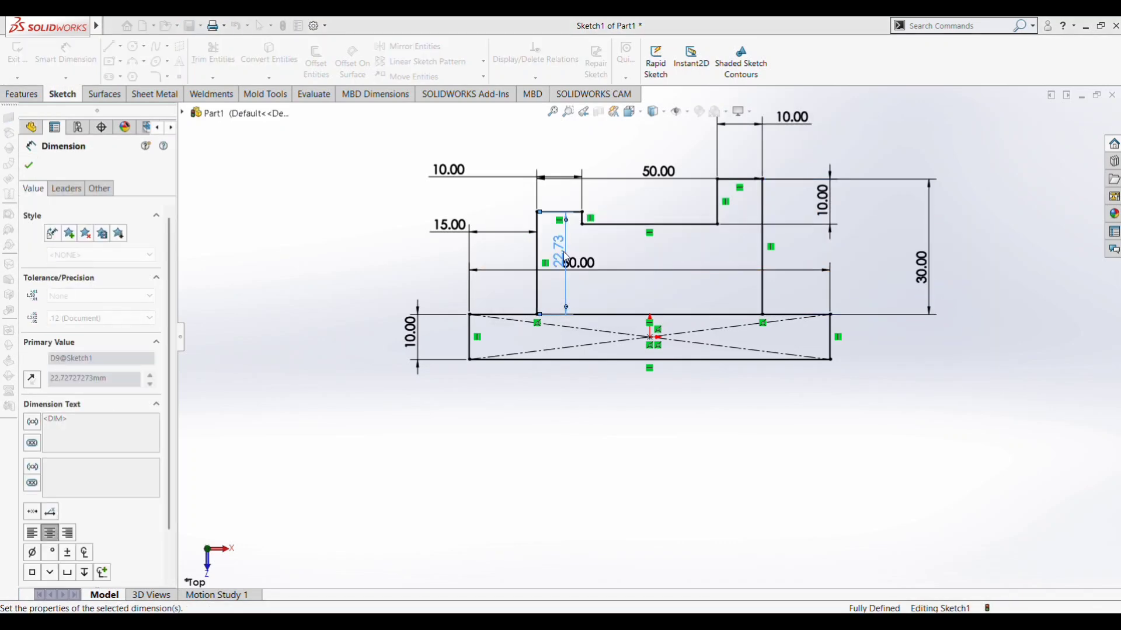
Set the notch's depth to 15 mm and delete that depth dimension.
{"action": "left_click", "coordinate": [770, 251]}
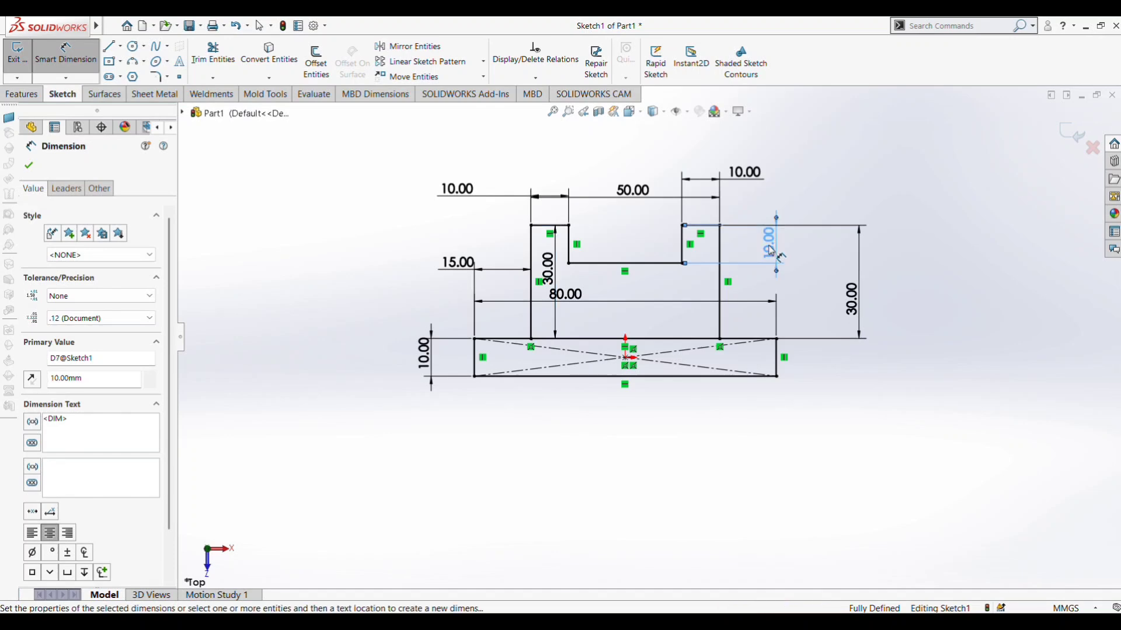
{"action": "double_click", "coordinate": [768, 242]}
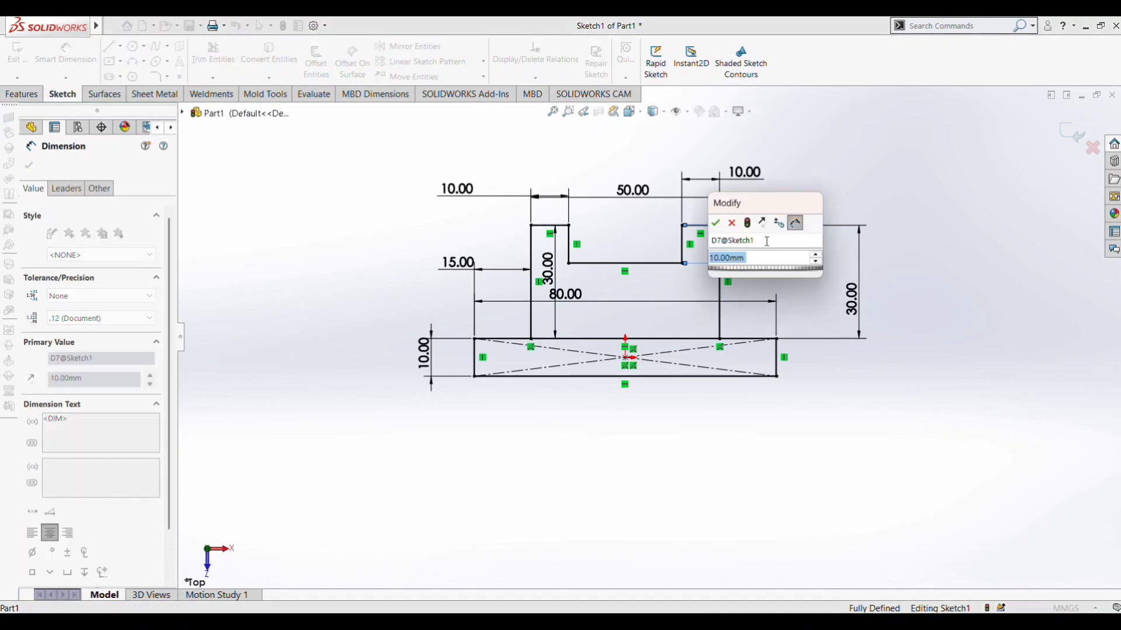
{"action": "type", "text": "15"}
{"action": "key", "text": "Return"}
{"action": "key", "text": "Escape"}
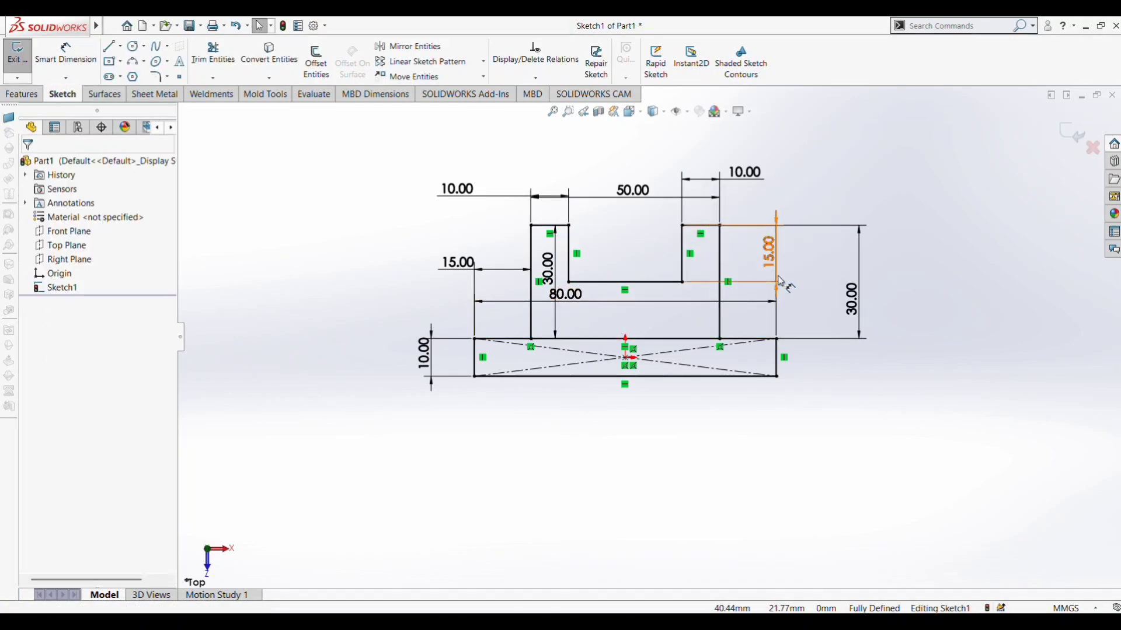
{"action": "left_click", "coordinate": [776, 274]}
{"action": "key", "text": "Delete"}
{"action": "left_click", "coordinate": [135, 46]}
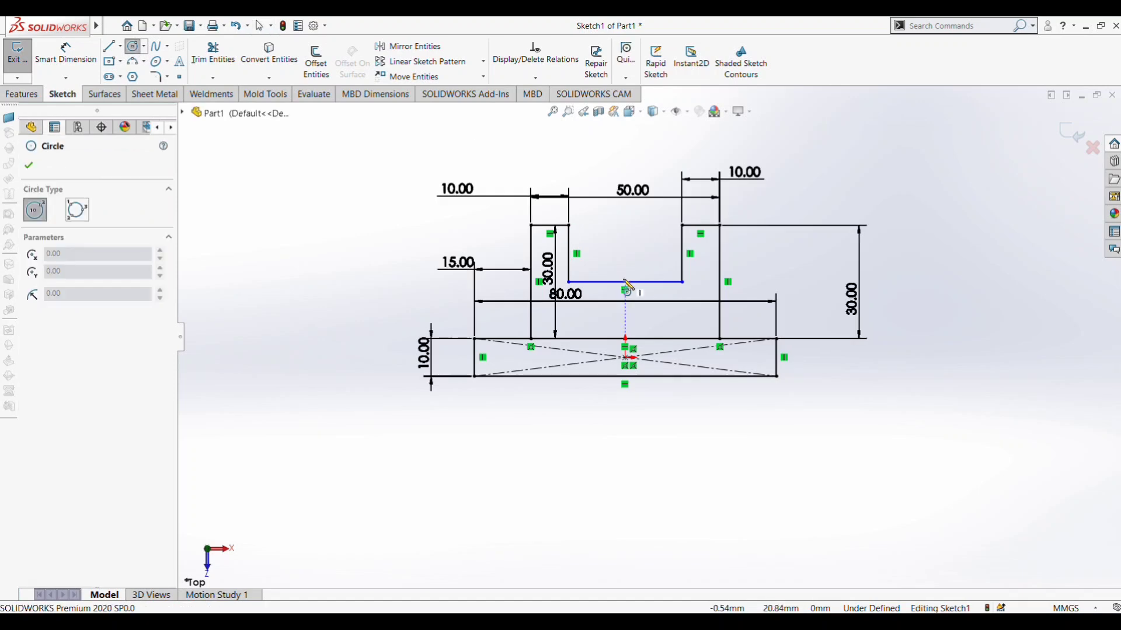
{"action": "left_click", "coordinate": [625, 283]}
{"action": "key", "text": "Escape"}
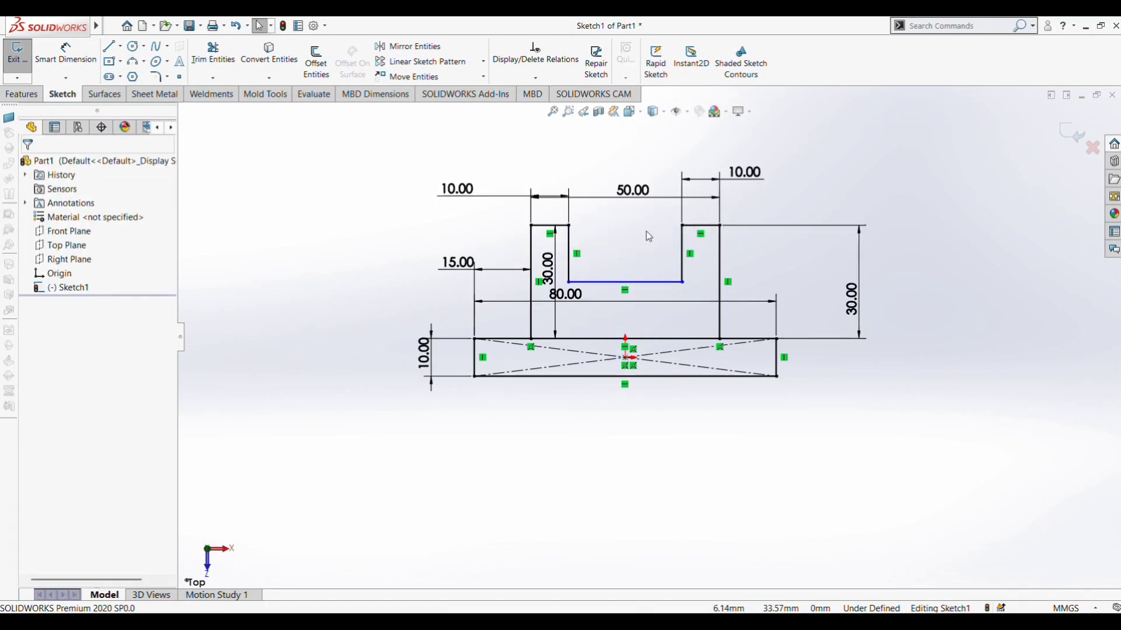
Draw a horizontal line from the notch's upper left corner to the middle of its opening, and a circle centred there reaching the notch floor.
{"action": "left_click", "coordinate": [108, 47]}
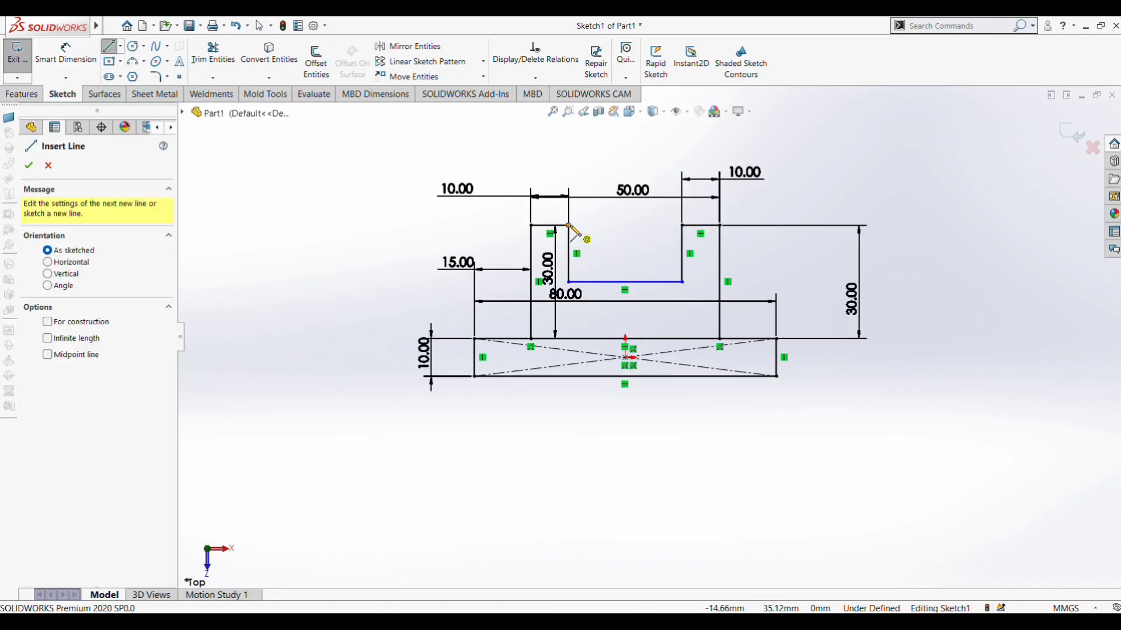
{"action": "left_click_drag", "start_coordinate": [569, 225], "coordinate": [625, 225]}
{"action": "key", "text": "Escape"}
{"action": "left_click", "coordinate": [133, 46]}
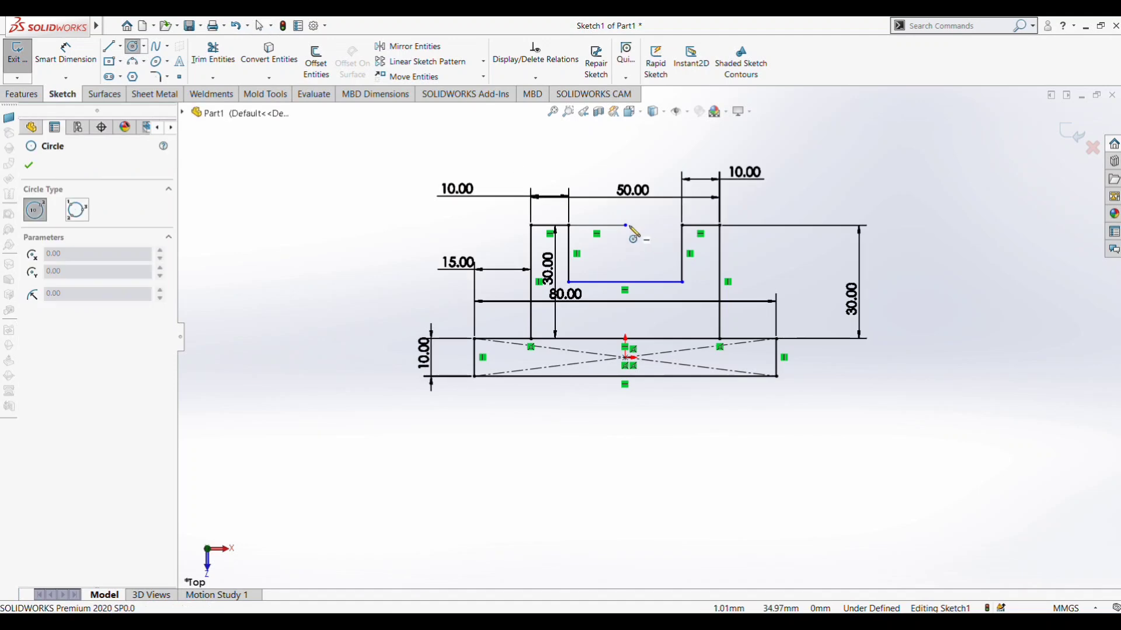
{"action": "left_click", "coordinate": [625, 225]}
{"action": "left_click", "coordinate": [628, 281]}
{"action": "key", "text": "Escape"}
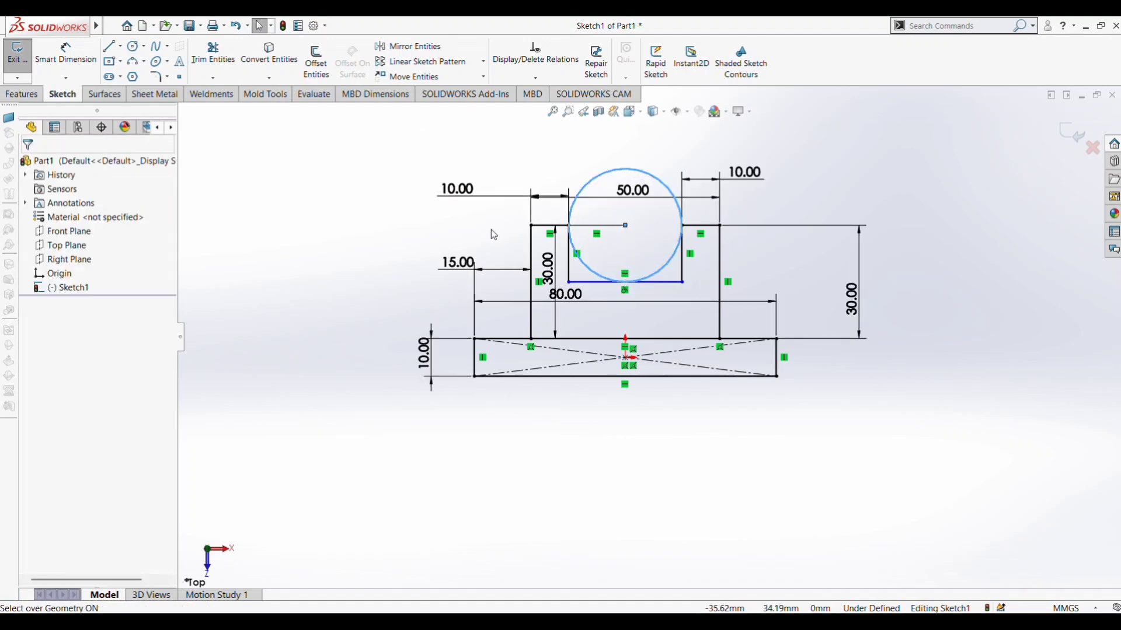
Trim the circle, notch lines and helper line down to a lower semicircle between the shoulders, and dimension its radius at 15 mm.
{"action": "left_click", "coordinate": [213, 55]}
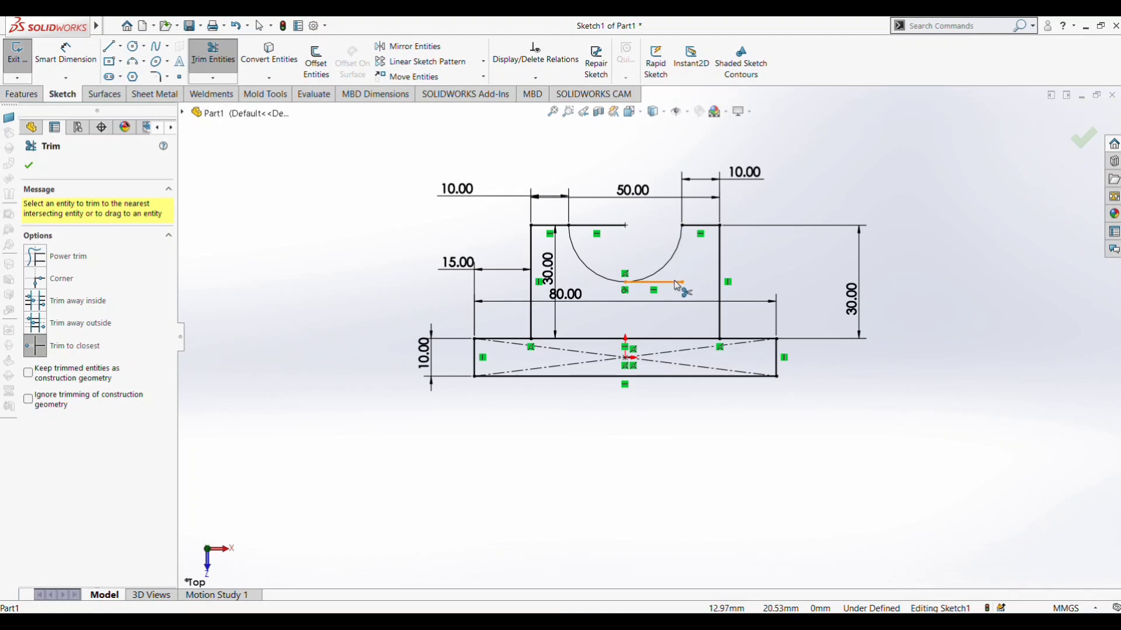
{"action": "scroll", "coordinate": [664, 250], "scroll_direction": "up", "scroll_amount": 1}
{"action": "left_click", "coordinate": [73, 57]}
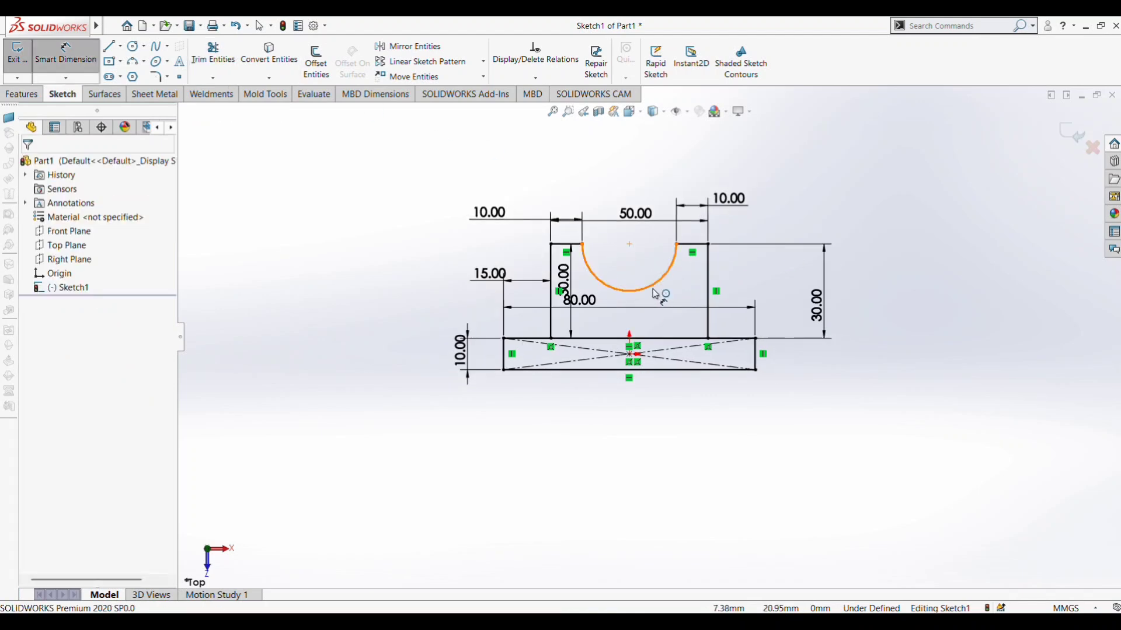
{"action": "left_click", "coordinate": [653, 286]}
{"action": "left_click", "coordinate": [791, 223]}
{"action": "left_click", "coordinate": [740, 204]}
{"action": "scroll", "coordinate": [736, 280], "scroll_direction": "up", "scroll_amount": 1}
{"action": "middle_click_drag", "start_coordinate": [736, 280], "coordinate": [675, 303]}
{"action": "scroll", "coordinate": [676, 302], "scroll_direction": "up", "scroll_amount": 1}
{"action": "scroll", "coordinate": [677, 302], "scroll_direction": "down", "scroll_amount": 2}
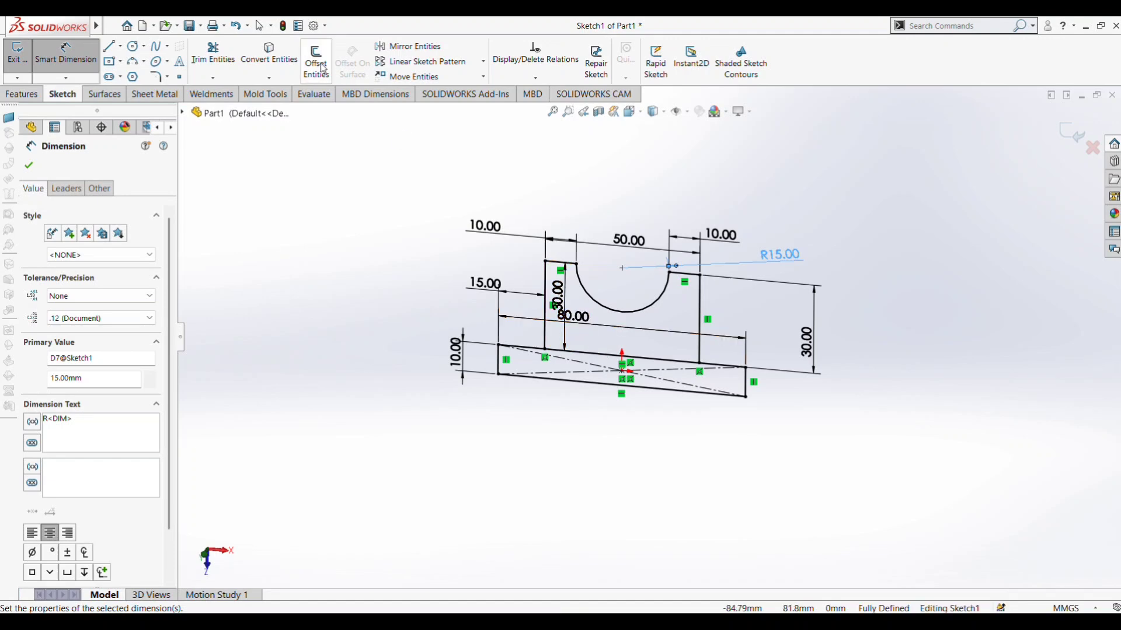
Trim away the rectangle's upper edge between the two outer sides of the raised outline, leaving one merged profile.
{"action": "left_click", "coordinate": [213, 55]}
{"action": "scroll", "coordinate": [731, 334], "scroll_direction": "up", "scroll_amount": 2}
{"action": "middle_click_drag", "start_coordinate": [731, 331], "coordinate": [725, 345]}
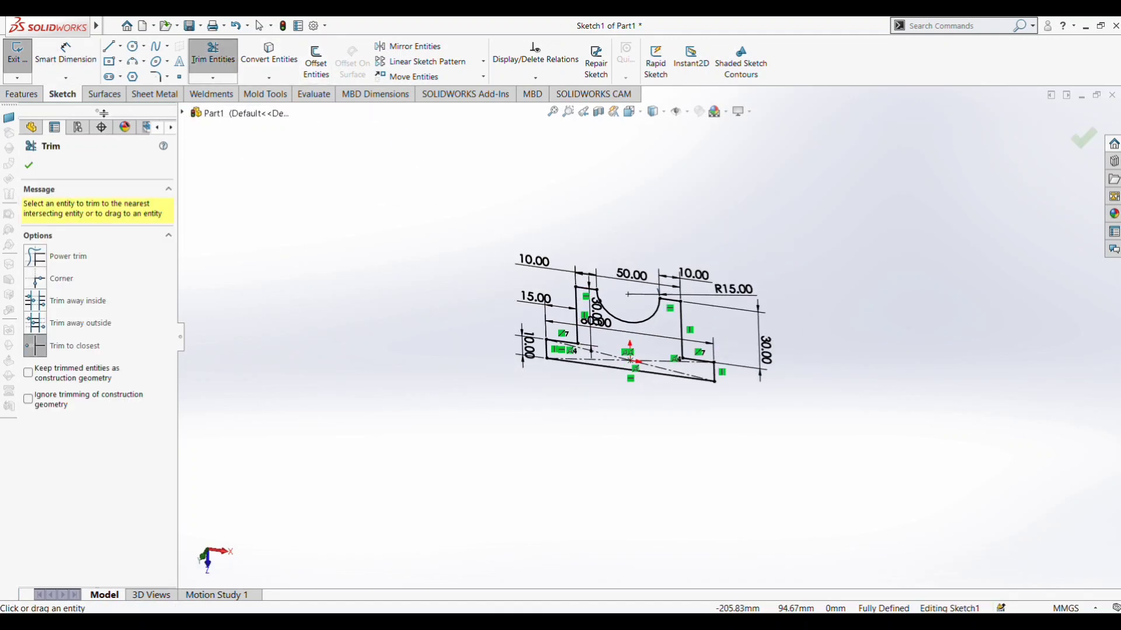
Extrude the merged profile as a blind boss 40 mm deep.
{"action": "left_click", "coordinate": [21, 94]}
{"action": "left_click", "coordinate": [23, 62]}
{"action": "double_click", "coordinate": [158, 297]}
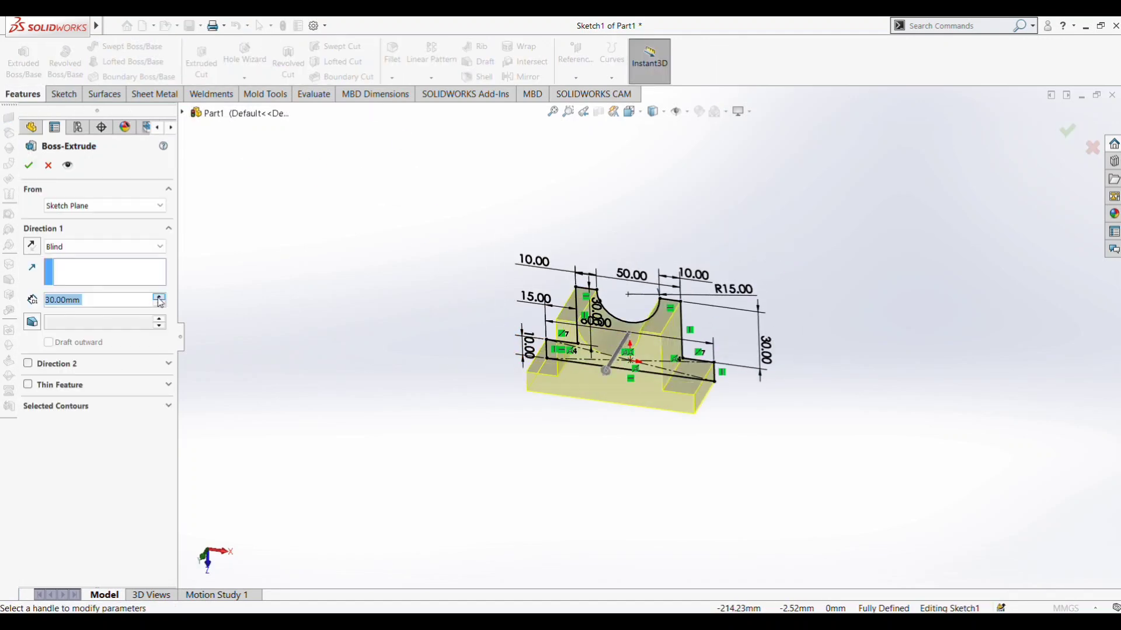
{"action": "left_click", "coordinate": [158, 297]}
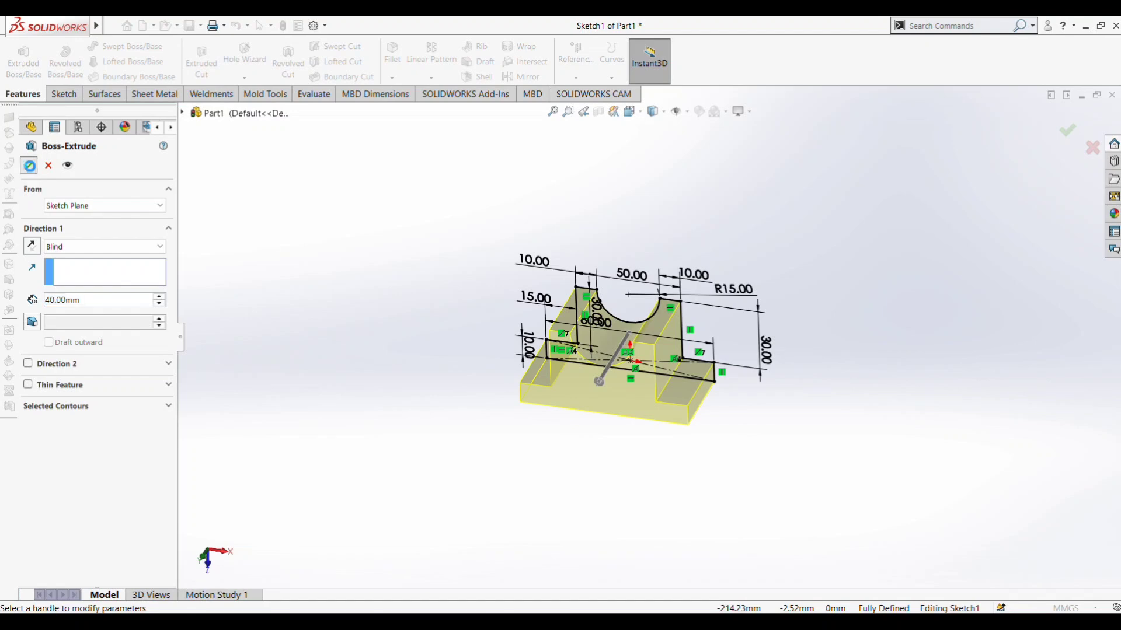
{"action": "left_click", "coordinate": [29, 166]}
Start a sketch on the left shoulder's top face and draw a circle about 3.6 mm in diameter on each shoulder, with centres level.
{"action": "middle_click_drag", "start_coordinate": [572, 254], "coordinate": [589, 286]}
{"action": "left_click", "coordinate": [629, 112]}
{"action": "left_click", "coordinate": [552, 334]}
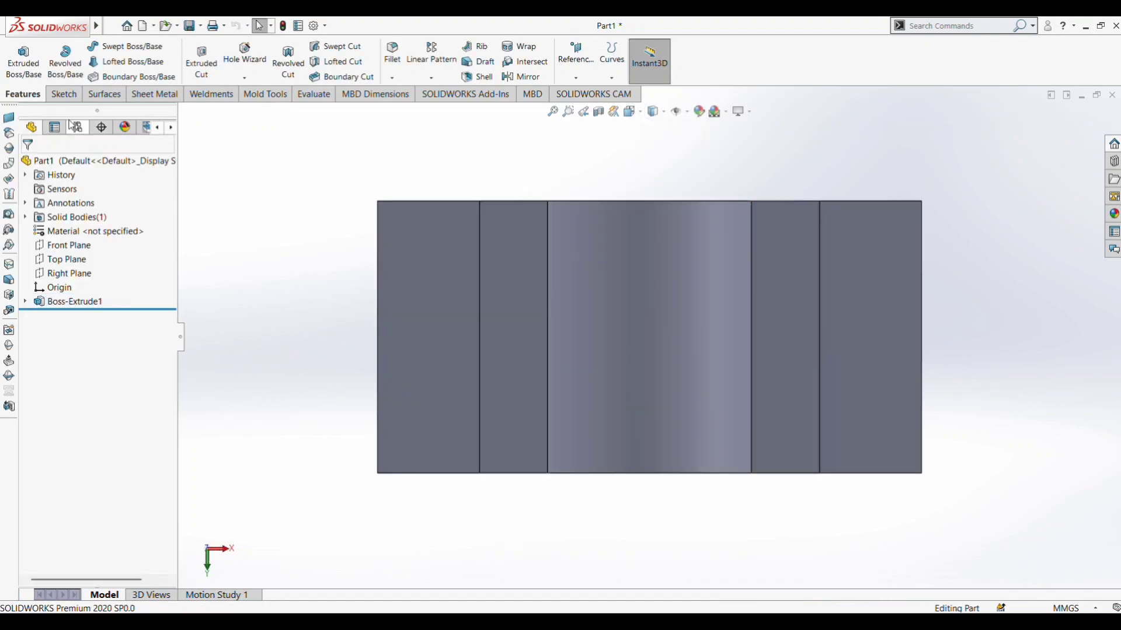
{"action": "left_click", "coordinate": [64, 94]}
{"action": "left_click", "coordinate": [17, 54]}
{"action": "left_click", "coordinate": [502, 264]}
{"action": "left_click", "coordinate": [132, 47]}
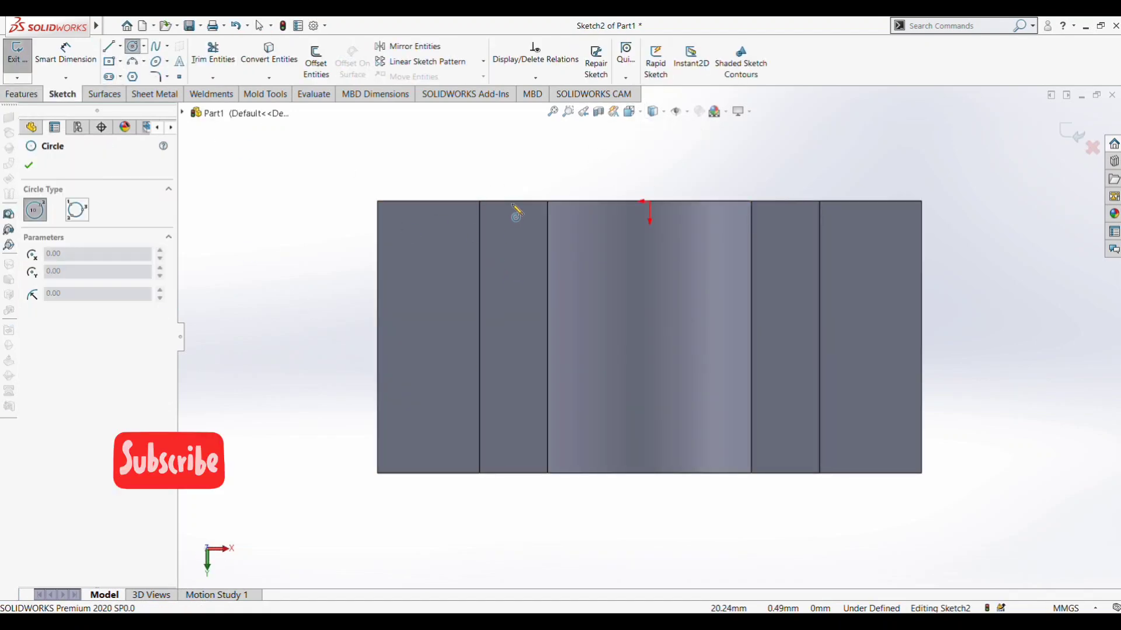
{"action": "left_click", "coordinate": [513, 237]}
{"action": "left_click", "coordinate": [521, 247]}
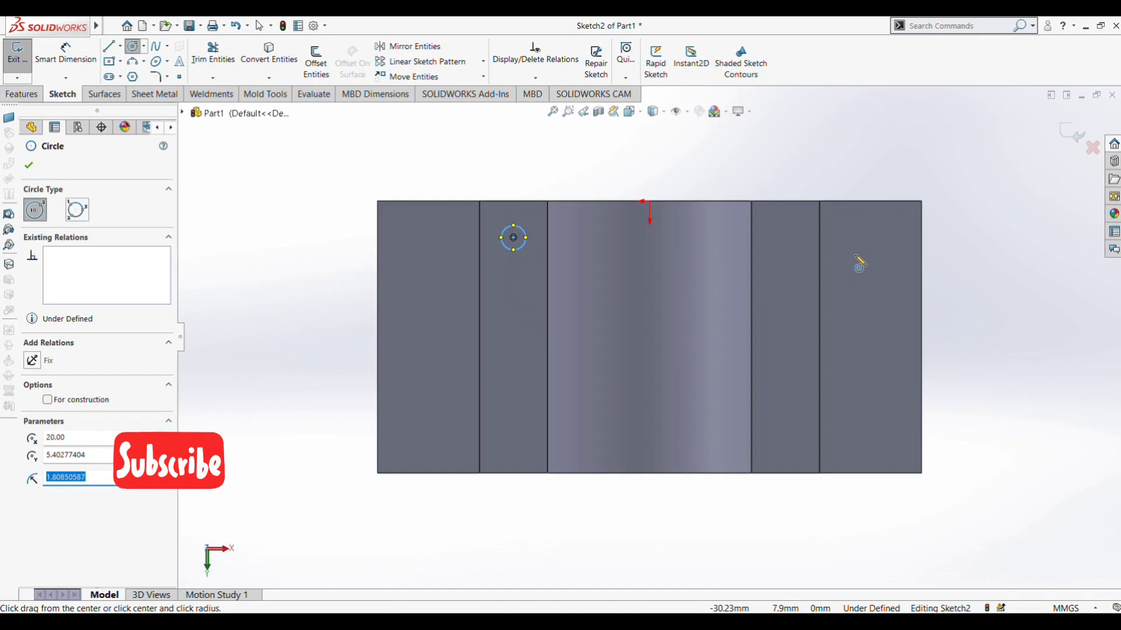
{"action": "left_click", "coordinate": [784, 238]}
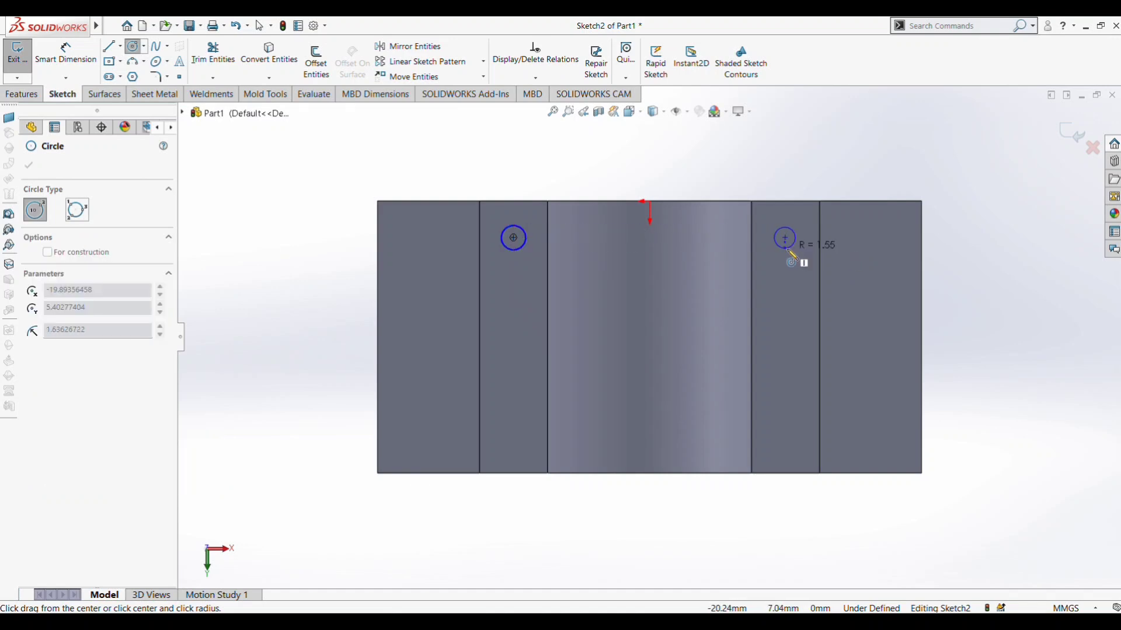
{"action": "left_click", "coordinate": [792, 245]}
Dimension the diameters of both shoulder circles at 4.2 mm.
{"action": "left_click", "coordinate": [65, 52]}
{"action": "left_click", "coordinate": [523, 229]}
{"action": "left_click", "coordinate": [593, 159]}
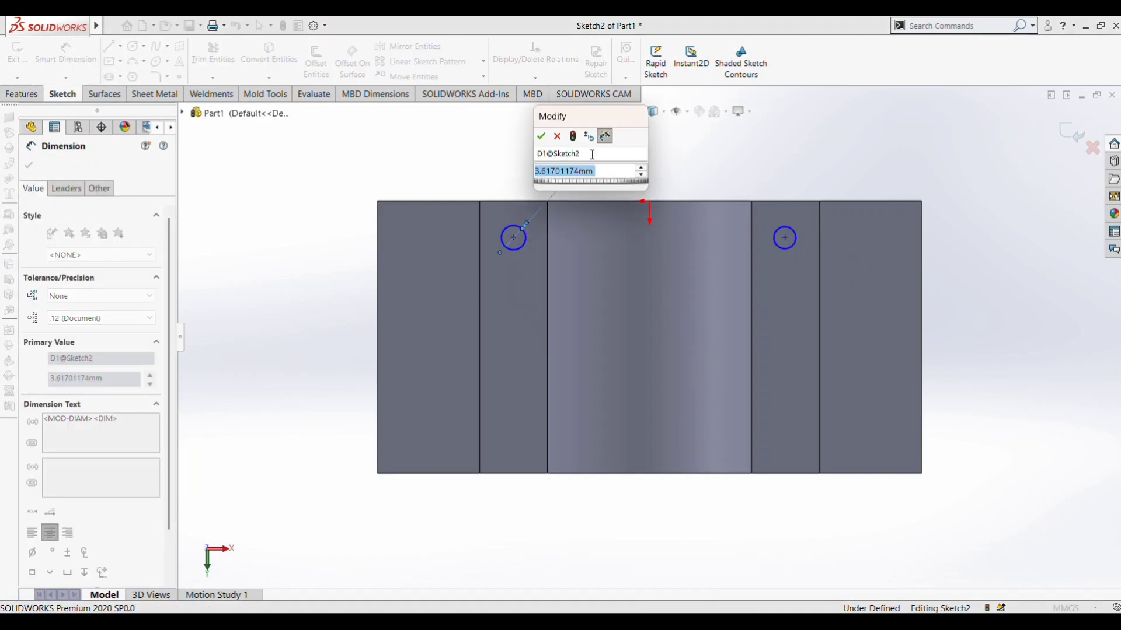
{"action": "type", "text": "4.2"}
{"action": "key", "text": "Return"}
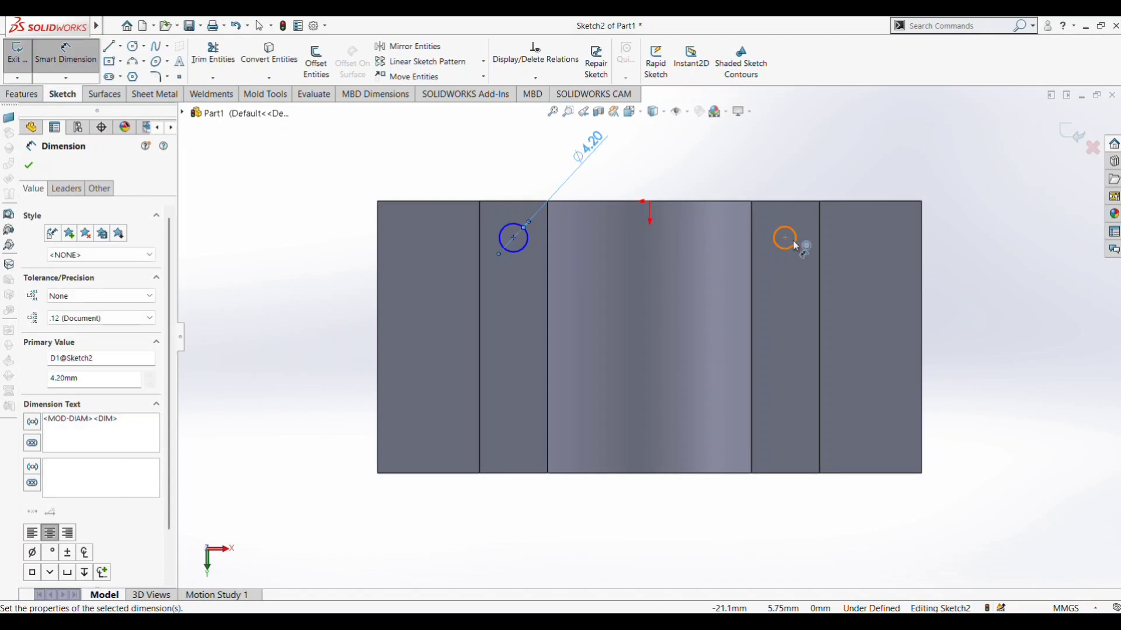
{"action": "left_click", "coordinate": [795, 244]}
{"action": "left_click", "coordinate": [838, 181]}
{"action": "type", "text": "4.2"}
{"action": "key", "text": "Return"}
Dimension both circle centres at 20 mm from the block's lower edge in this view and 5 mm from the adjacent groove edges.
{"action": "left_click", "coordinate": [513, 253]}
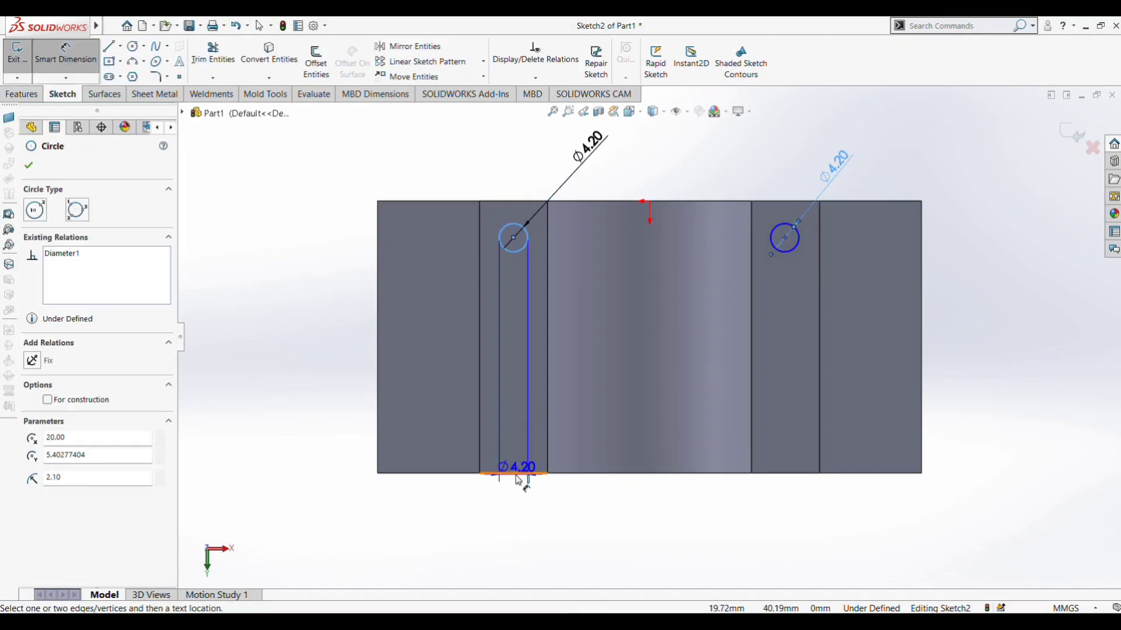
{"action": "left_click", "coordinate": [519, 473]}
{"action": "left_click", "coordinate": [427, 366]}
{"action": "type", "text": "20"}
{"action": "key", "text": "Return"}
{"action": "left_click", "coordinate": [514, 344]}
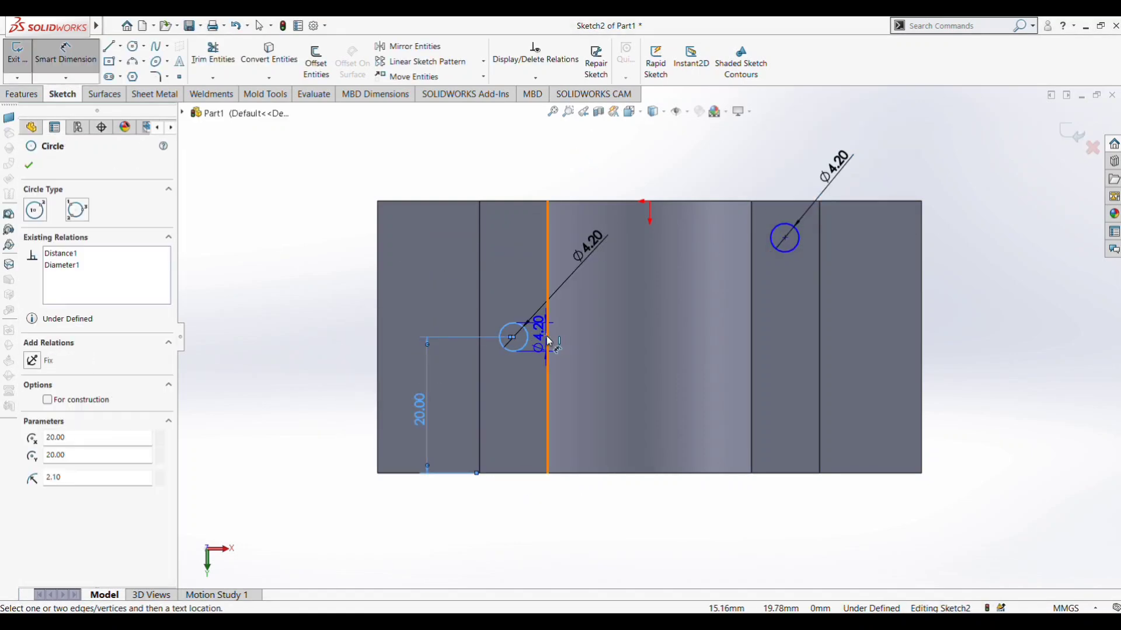
{"action": "left_click", "coordinate": [547, 327]}
{"action": "left_click", "coordinate": [548, 153]}
{"action": "type", "text": "5"}
{"action": "key", "text": "Return"}
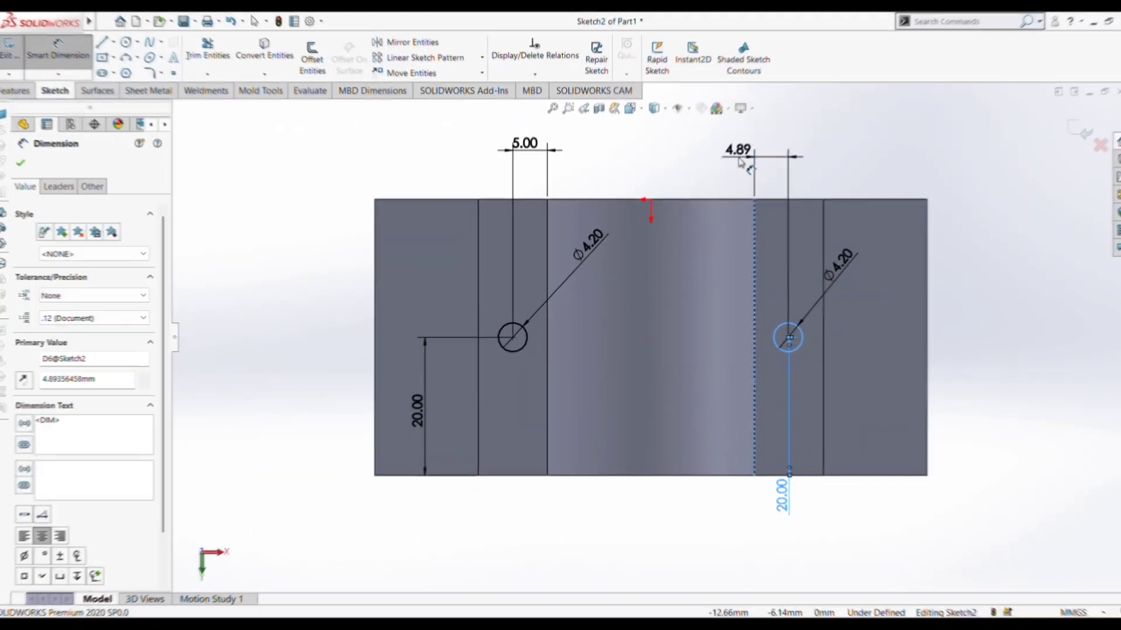
{"action": "type", "text": "5"}
{"action": "key", "text": "Return"}
Cut the two 4.2 mm circles into the shoulders with a blind extruded cut 20 mm deep.
{"action": "middle_click_drag", "start_coordinate": [688, 375], "coordinate": [688, 292]}
{"action": "left_click", "coordinate": [20, 94]}
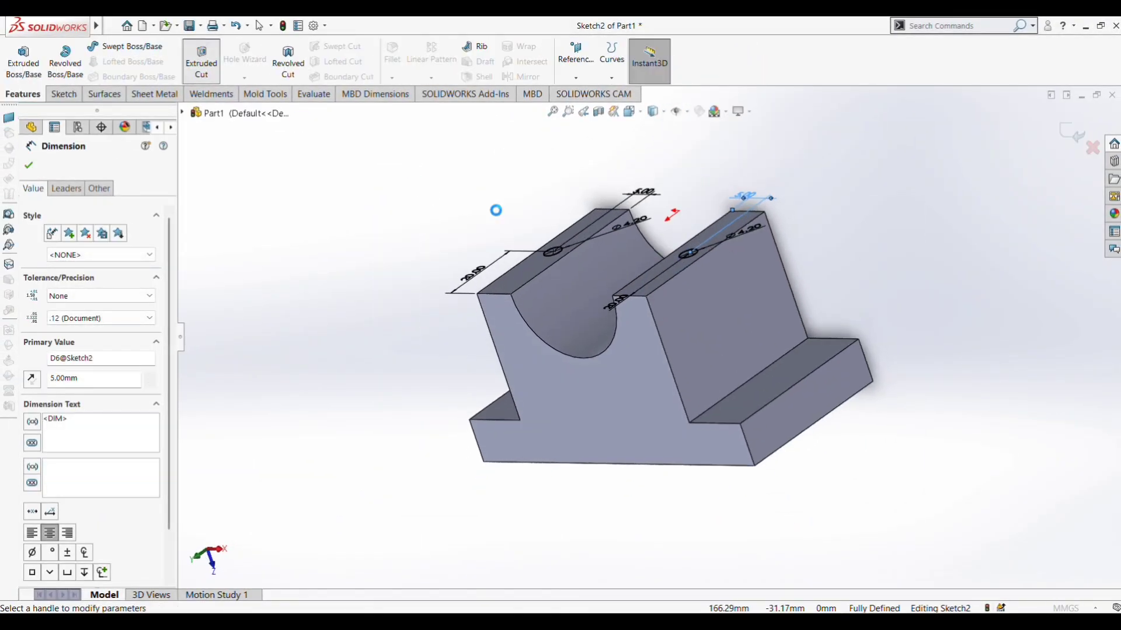
{"action": "left_click", "coordinate": [202, 62]}
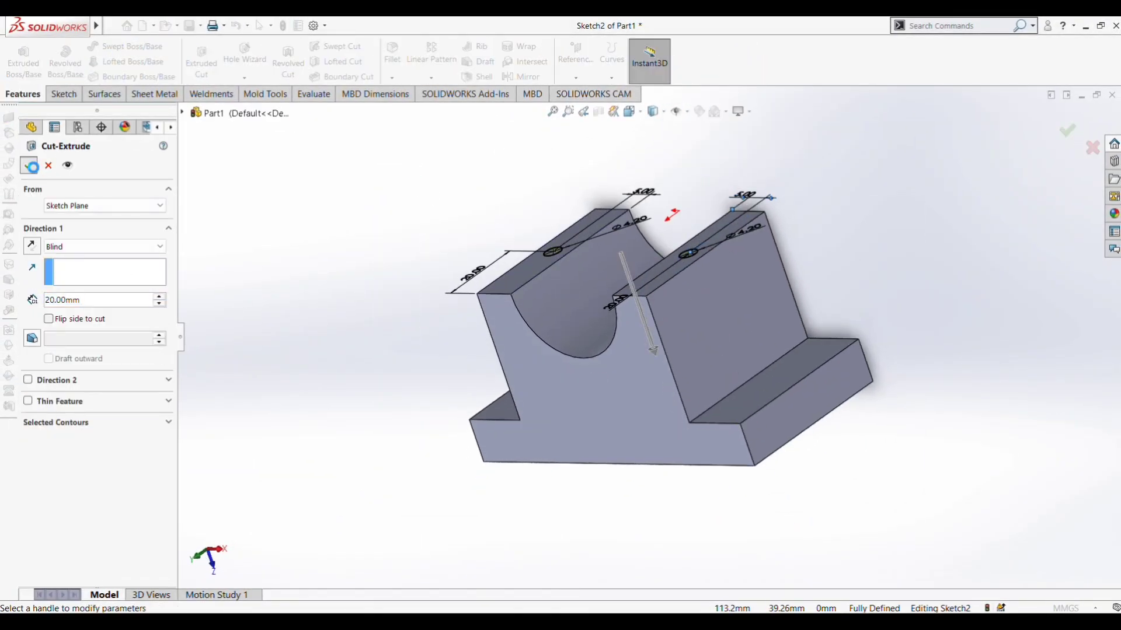
Start a sketch on the left flange's upper face and draw a circle on each flange, about 9.6 mm and 8.5 mm in diameter, level with the shoulder holes.
{"action": "scroll", "coordinate": [627, 235], "scroll_direction": "up", "scroll_amount": 1}
{"action": "middle_click_drag", "start_coordinate": [629, 238], "coordinate": [592, 283]}
{"action": "left_click", "coordinate": [629, 112]}
{"action": "left_click", "coordinate": [656, 309]}
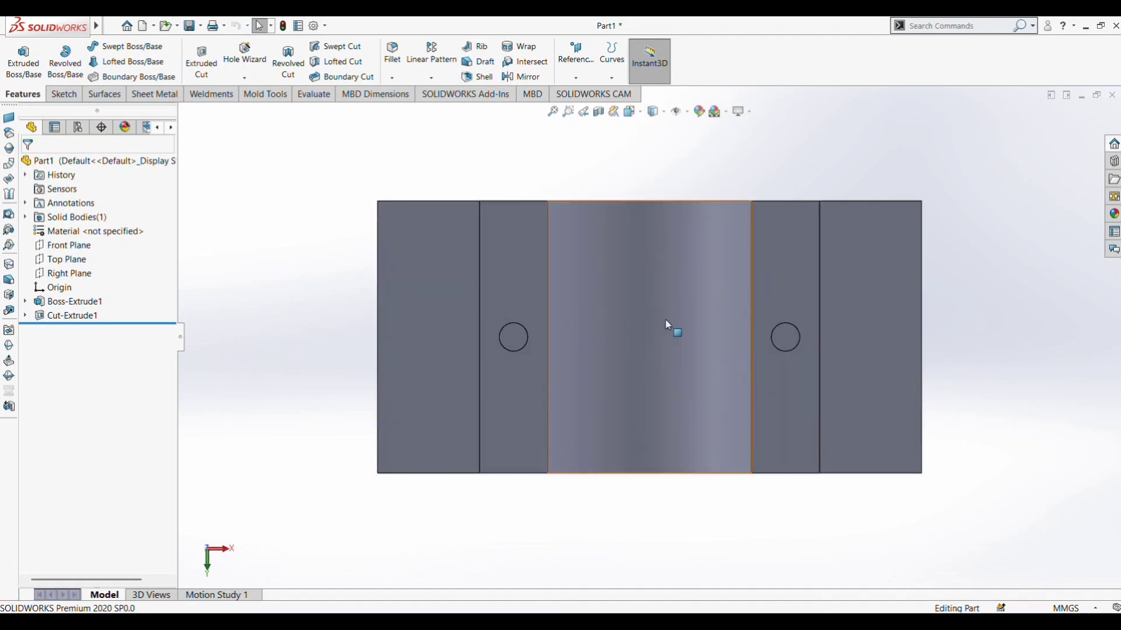
{"action": "left_click", "coordinate": [63, 93]}
{"action": "left_click", "coordinate": [18, 58]}
{"action": "left_click", "coordinate": [408, 313]}
{"action": "left_click", "coordinate": [143, 45]}
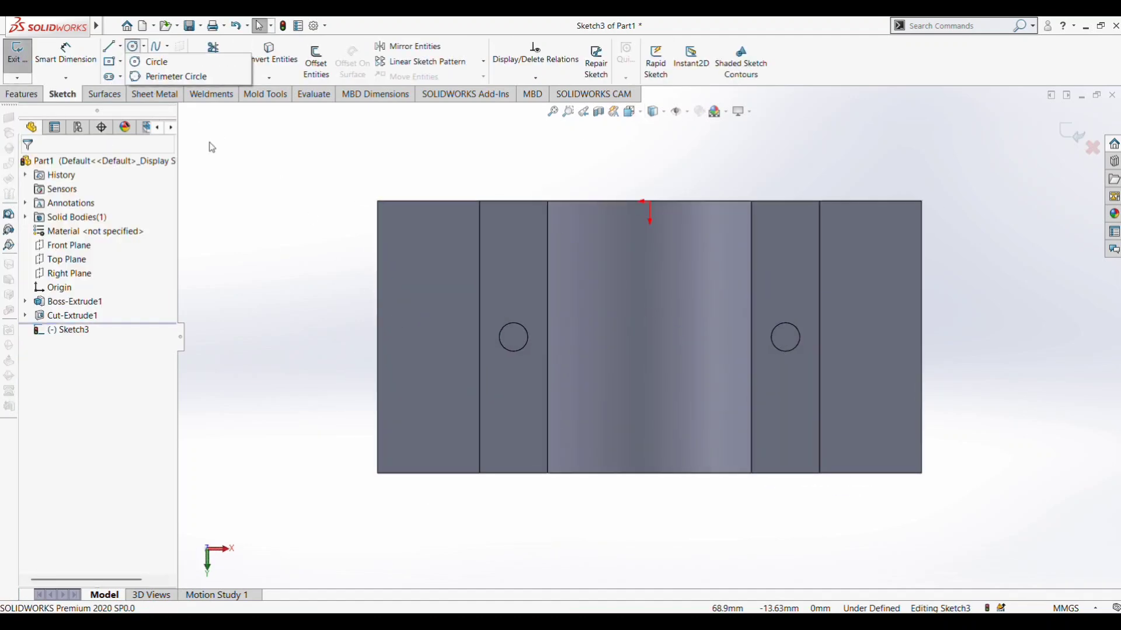
{"action": "left_click", "coordinate": [143, 61]}
{"action": "left_click_drag", "start_coordinate": [419, 337], "coordinate": [451, 337]}
{"action": "left_click_drag", "start_coordinate": [869, 337], "coordinate": [841, 343]}
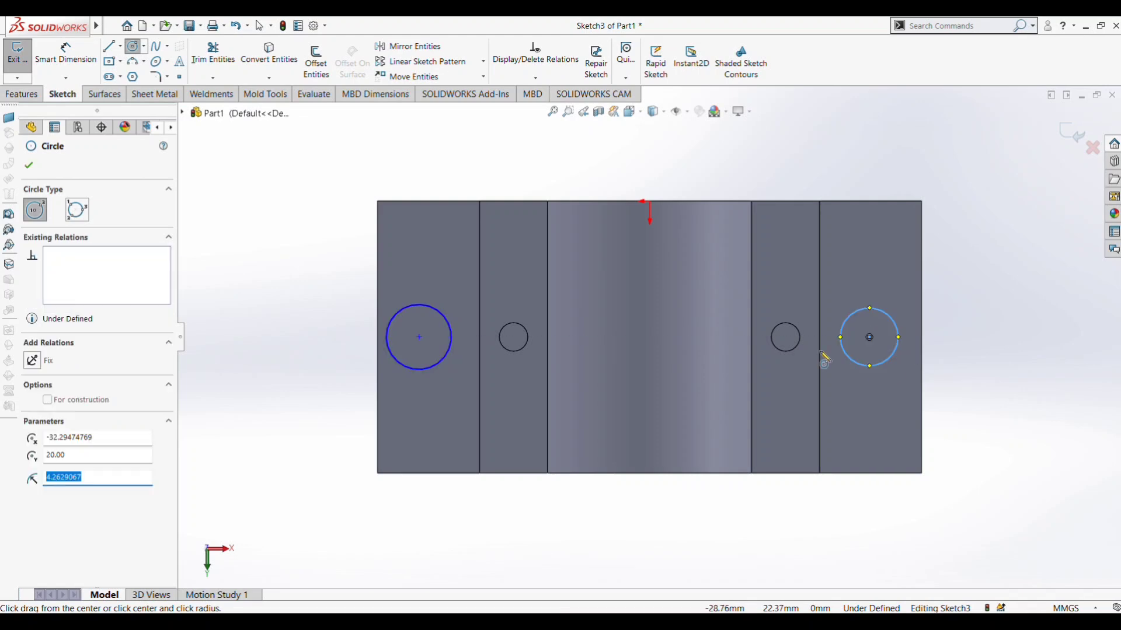
Dimension the left flange circle's centre at 20 mm from the flange's upper edge in this view.
{"action": "left_click", "coordinate": [69, 59]}
{"action": "left_click", "coordinate": [412, 309]}
{"action": "left_click", "coordinate": [377, 201]}
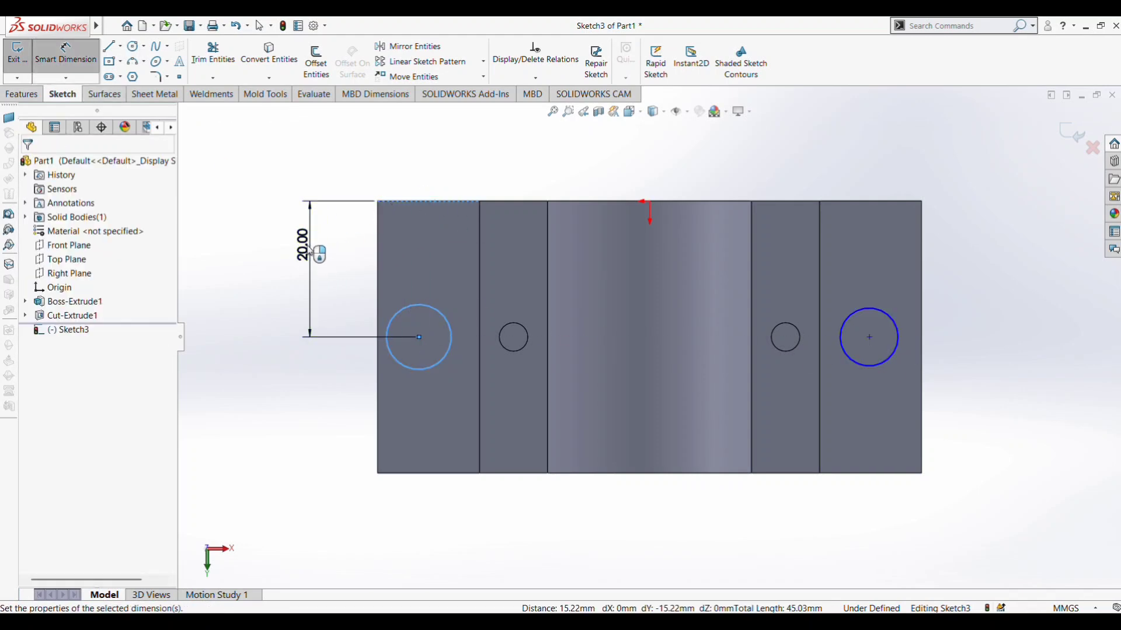
{"action": "left_click", "coordinate": [307, 245]}
{"action": "key", "text": "Return"}
Dimension the diameters of both flange circles at 6.5 mm.
{"action": "left_click", "coordinate": [404, 368]}
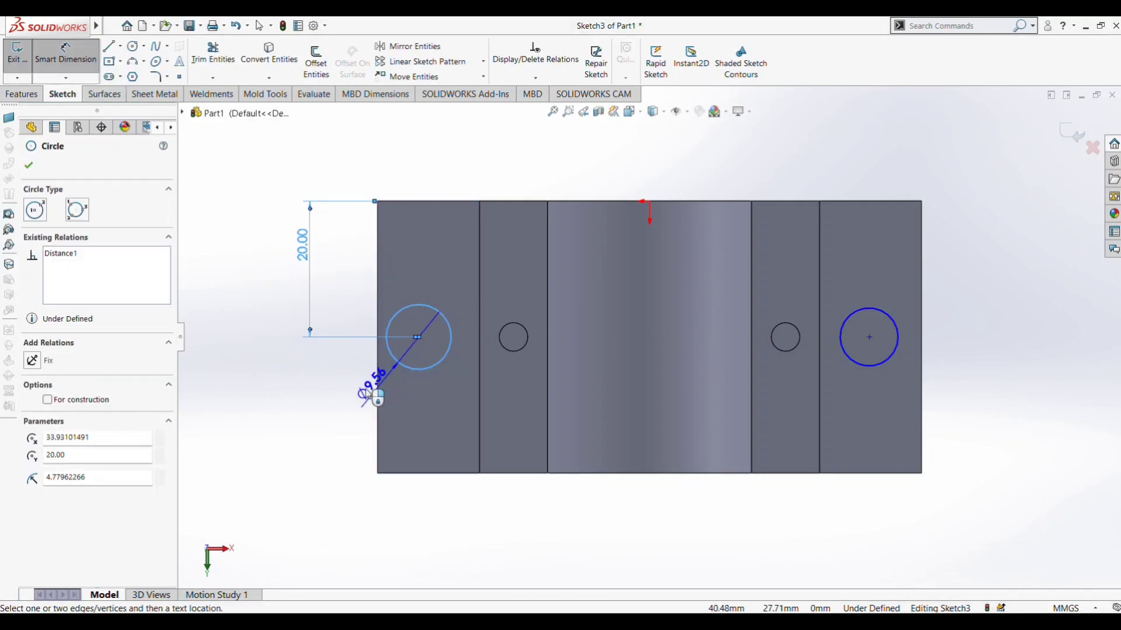
{"action": "left_click", "coordinate": [290, 383]}
{"action": "type", "text": "6.5"}
{"action": "key", "text": "Return"}
{"action": "left_click", "coordinate": [897, 328]}
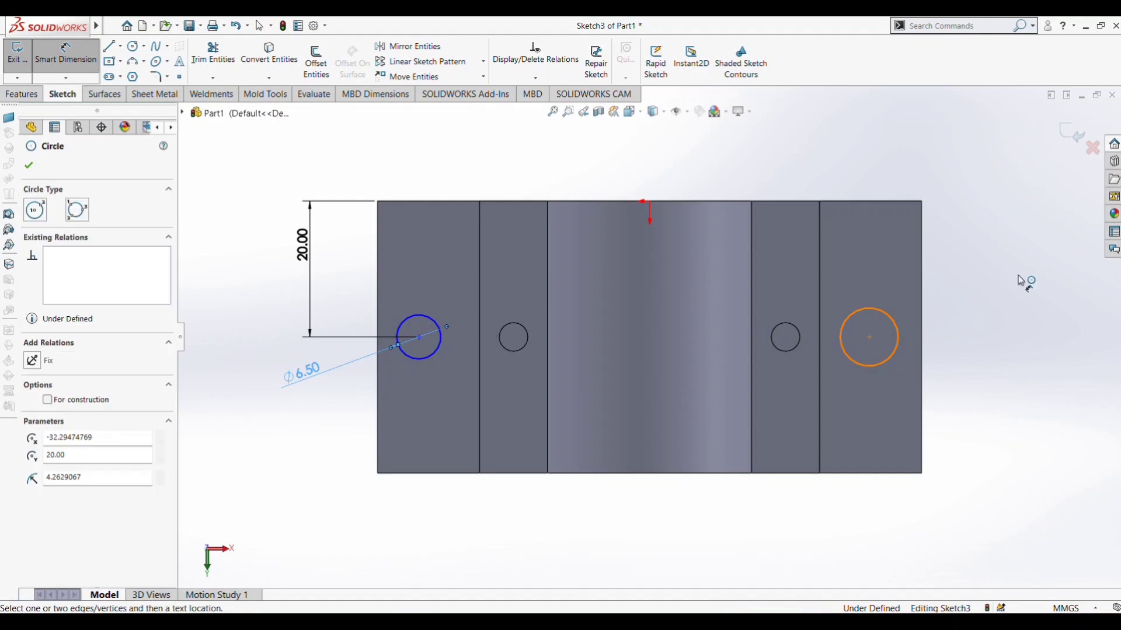
{"action": "left_click", "coordinate": [1025, 273]}
{"action": "type", "text": "6.5"}
{"action": "key", "text": "Return"}
Dimension each flange circle's centre at 7.5 mm from the outer edge of its flange.
{"action": "left_click", "coordinate": [889, 347]}
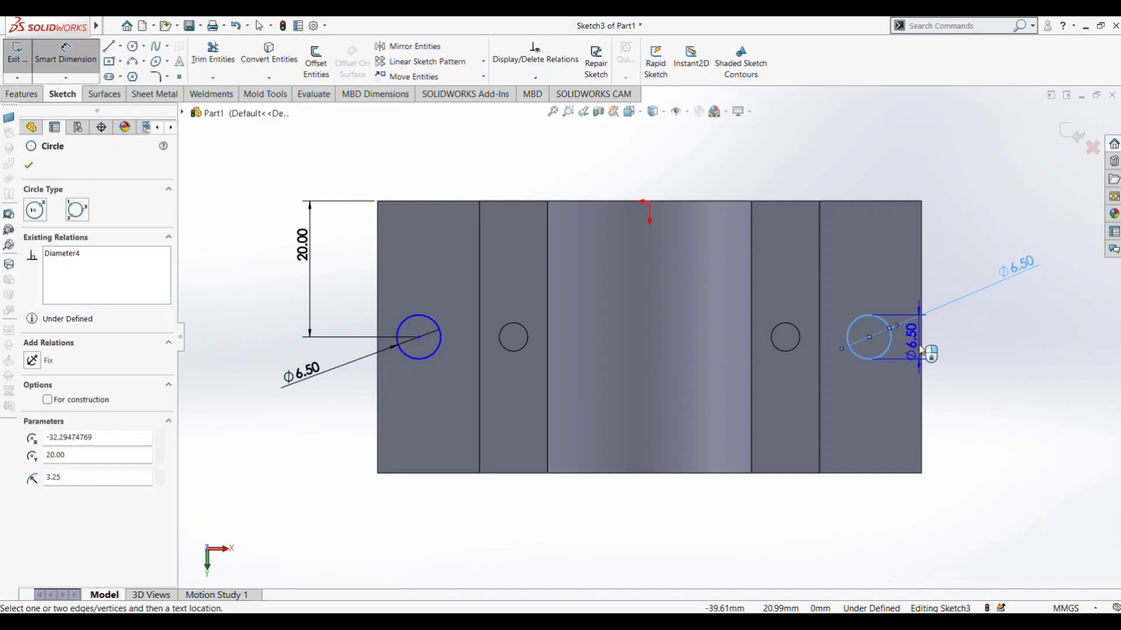
{"action": "left_click", "coordinate": [922, 346]}
{"action": "left_click", "coordinate": [965, 337]}
{"action": "type", "text": "7.5"}
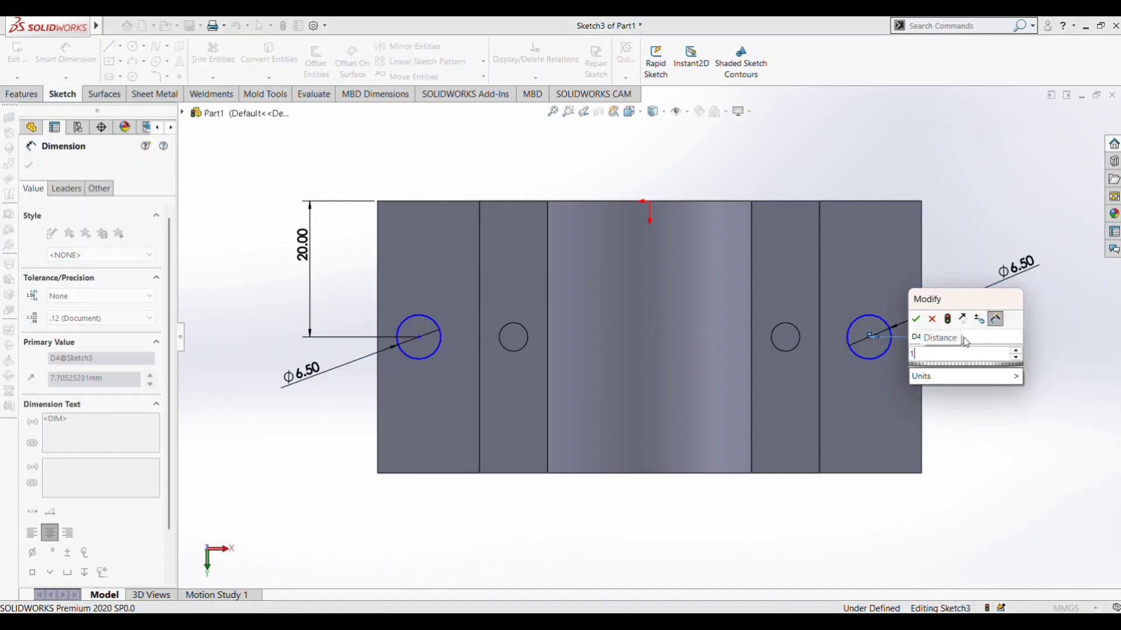
{"action": "key", "text": "Return"}
{"action": "left_click", "coordinate": [416, 362]}
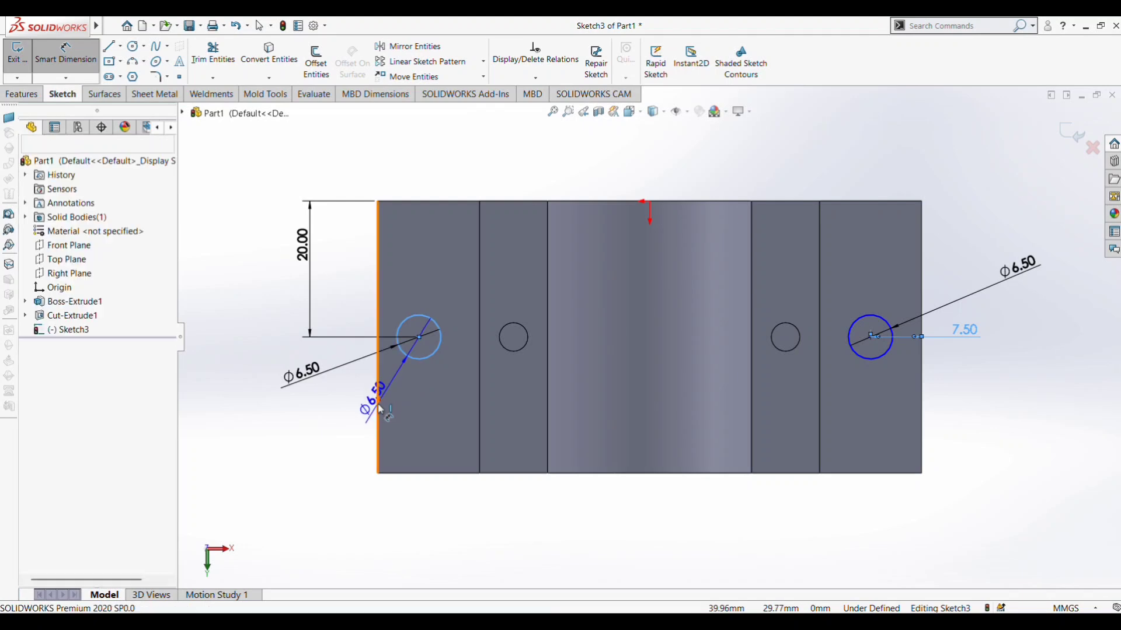
{"action": "left_click", "coordinate": [378, 405]}
{"action": "left_click", "coordinate": [322, 419]}
{"action": "type", "text": "7.5"}
{"action": "key", "text": "Return"}
{"action": "left_click", "coordinate": [28, 167]}
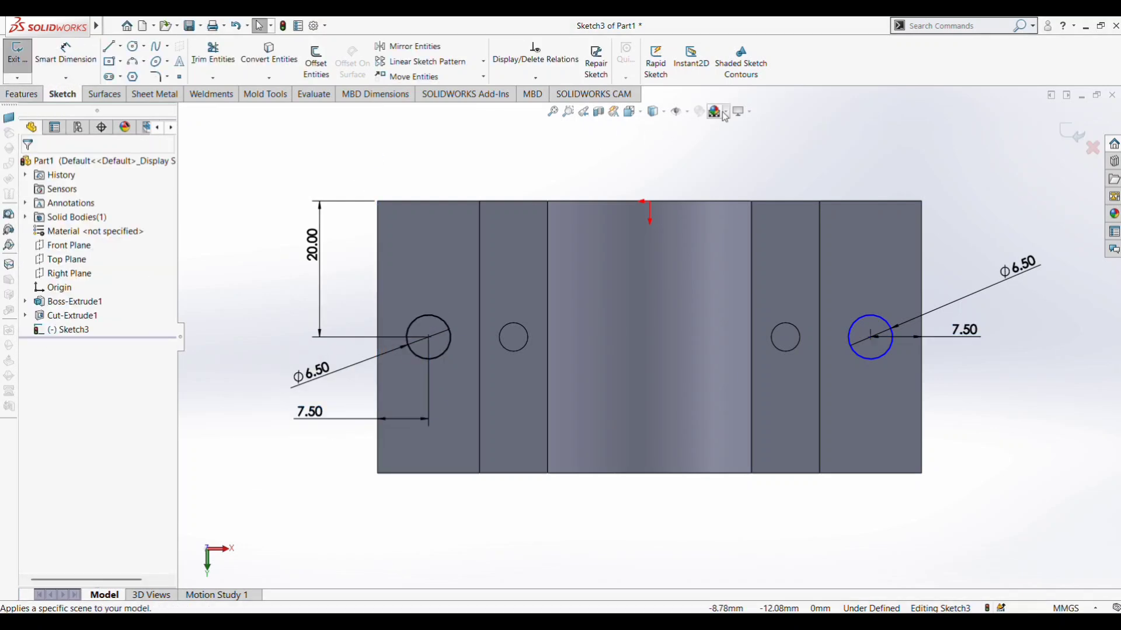
Dimension the right flange circle's centre at 20 mm from the flange's rear edge.
{"action": "left_click", "coordinate": [723, 111]}
{"action": "middle_click_drag", "start_coordinate": [838, 400], "coordinate": [817, 260]}
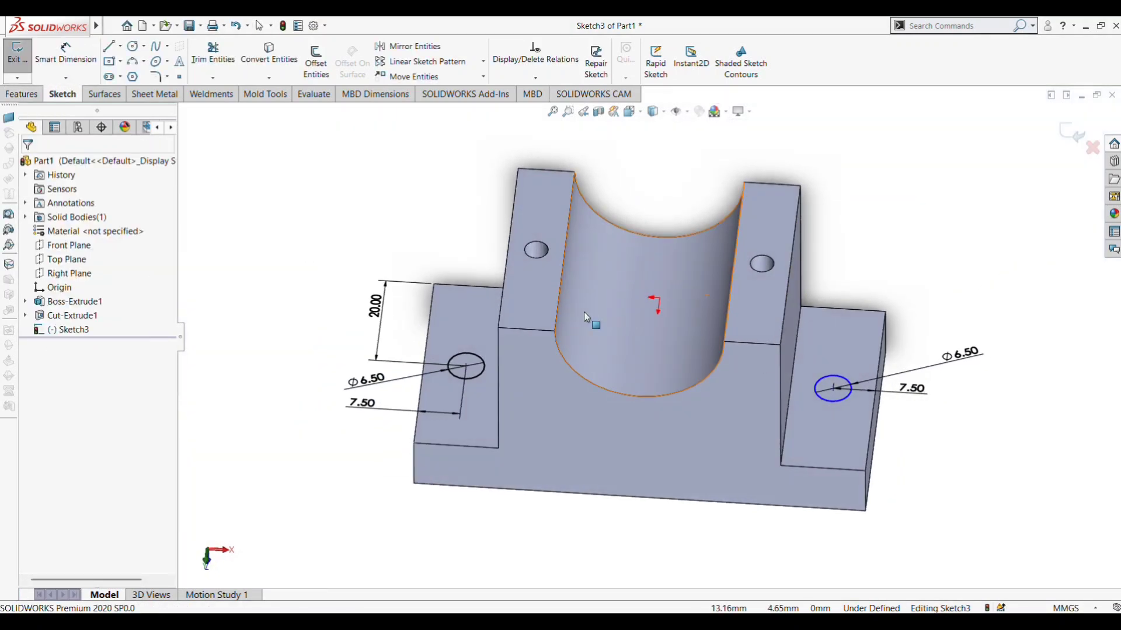
{"action": "left_click", "coordinate": [836, 398]}
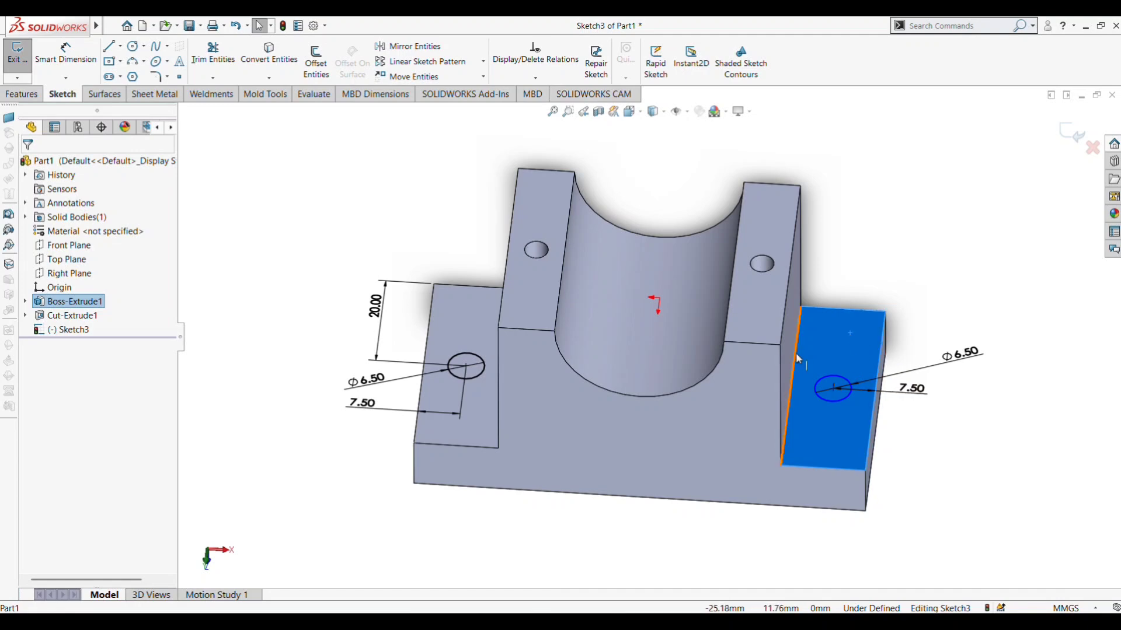
{"action": "key", "text": "Escape"}
{"action": "left_click", "coordinate": [69, 57]}
{"action": "left_click", "coordinate": [848, 381]}
{"action": "left_click", "coordinate": [858, 309]}
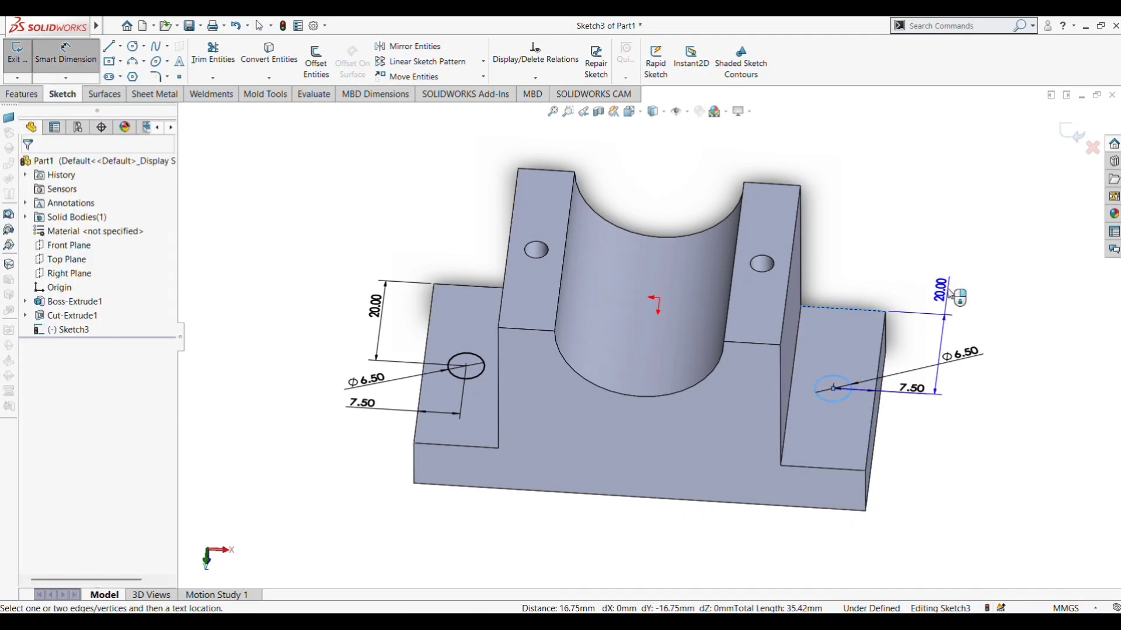
{"action": "left_click", "coordinate": [950, 294]}
{"action": "left_click", "coordinate": [897, 268]}
Cut the two 6.5 mm circles into the base flanges with an extruded cut.
{"action": "middle_click_drag", "start_coordinate": [876, 423], "coordinate": [813, 415]}
{"action": "left_click", "coordinate": [24, 94]}
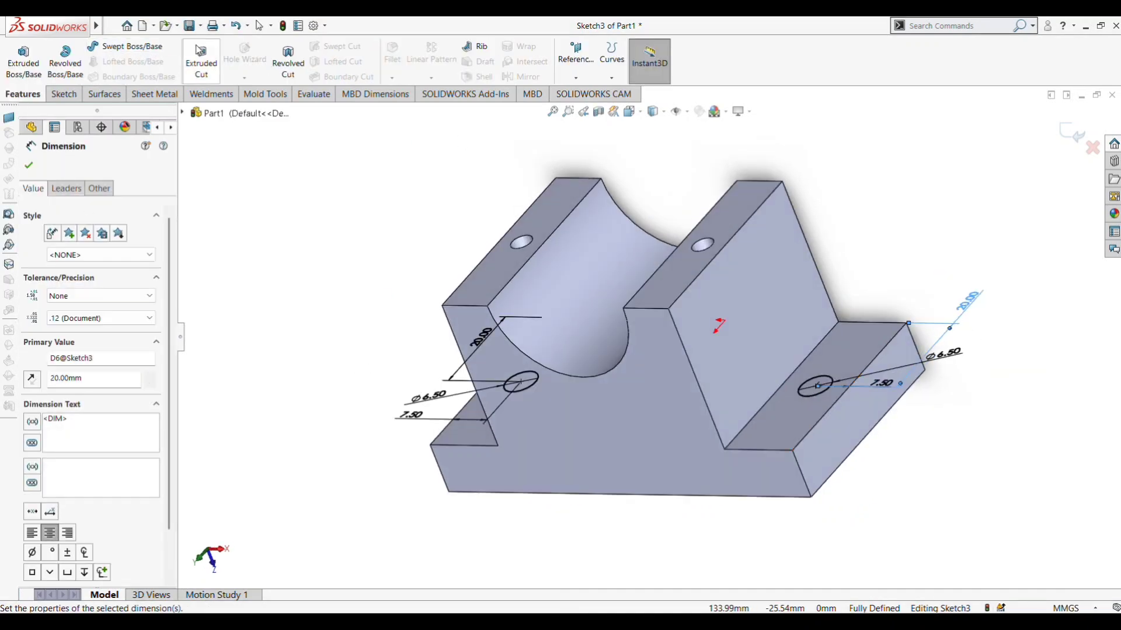
{"action": "left_click", "coordinate": [200, 62]}
{"action": "left_click", "coordinate": [29, 168]}
{"action": "middle_click_drag", "start_coordinate": [656, 237], "coordinate": [811, 437]}
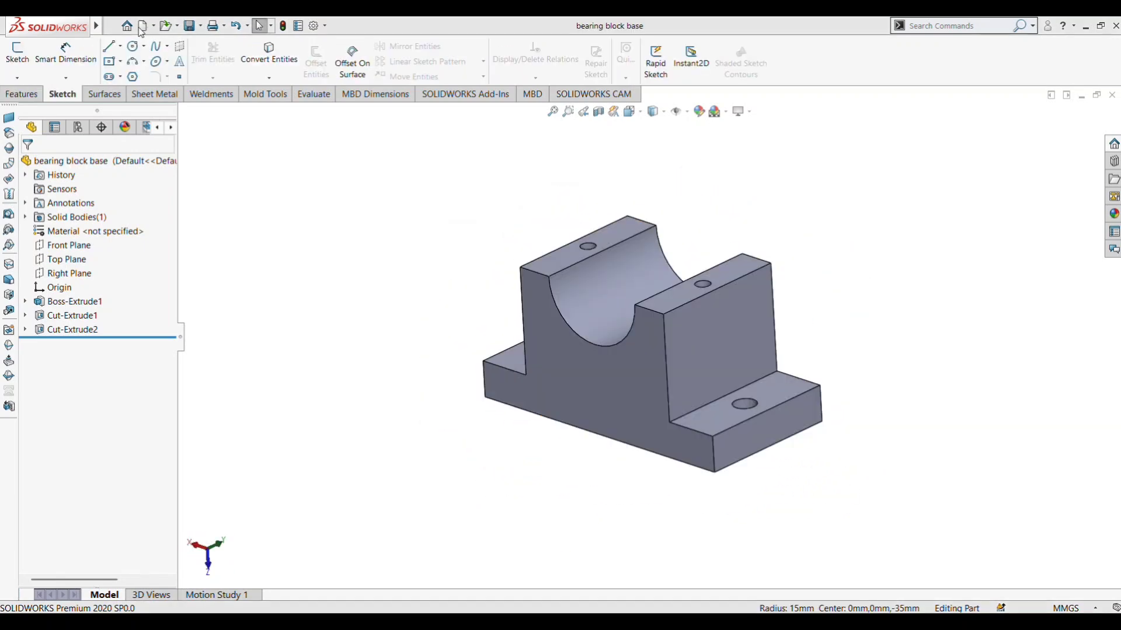
Create a new part and sketch a wide, low centre rectangle around the origin on the Top Plane.
{"action": "left_click", "coordinate": [142, 26]}
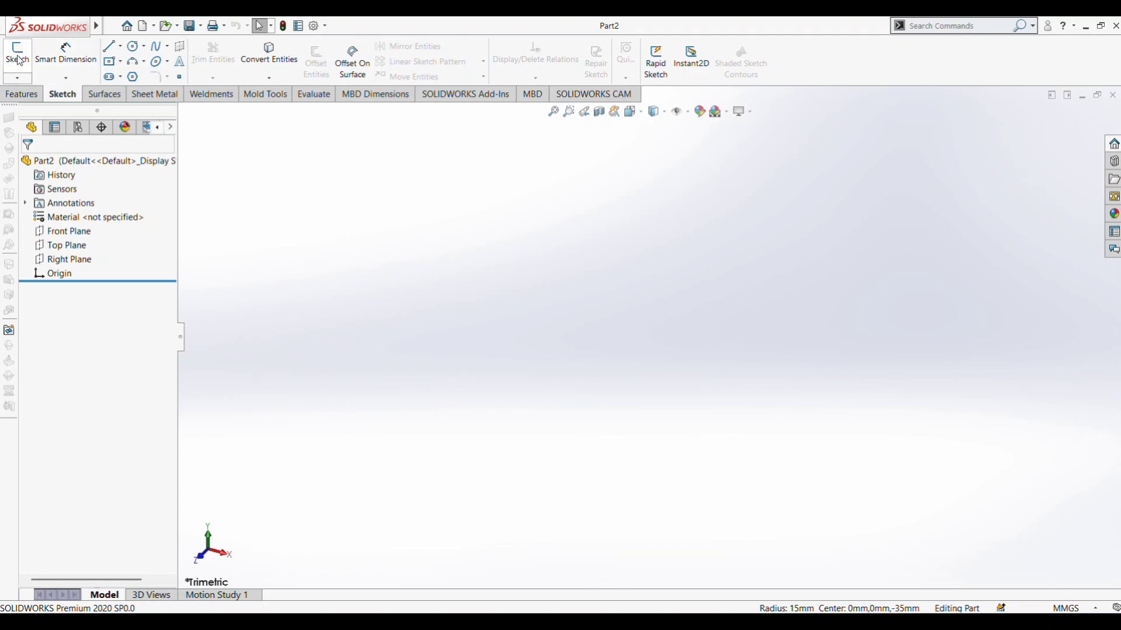
{"action": "left_click", "coordinate": [18, 55]}
{"action": "left_click", "coordinate": [432, 340]}
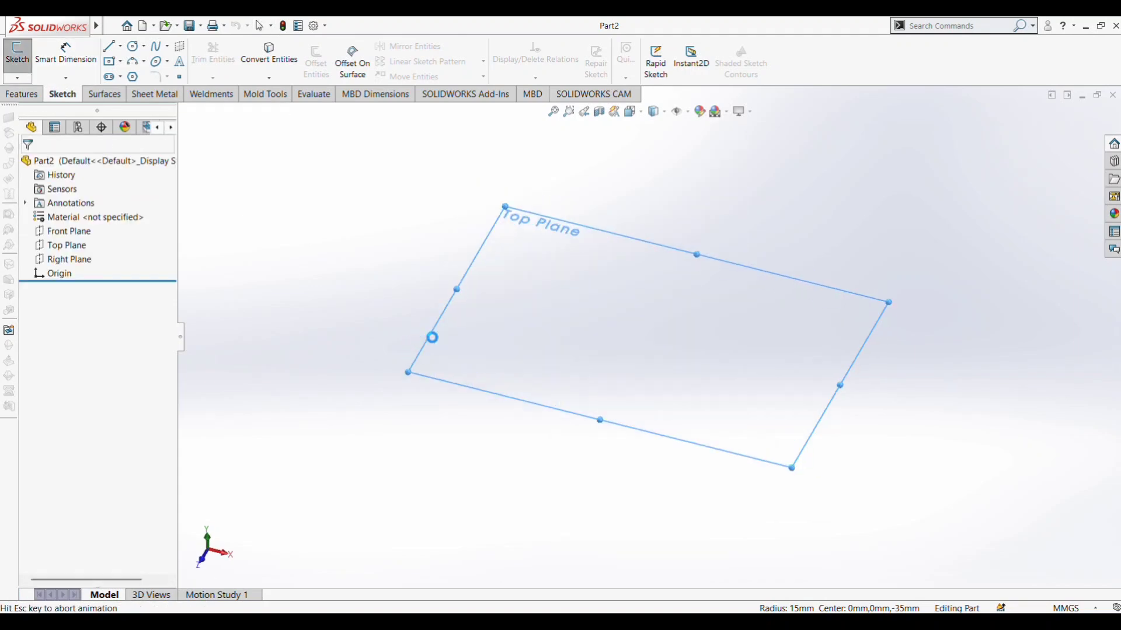
{"action": "left_click", "coordinate": [110, 61]}
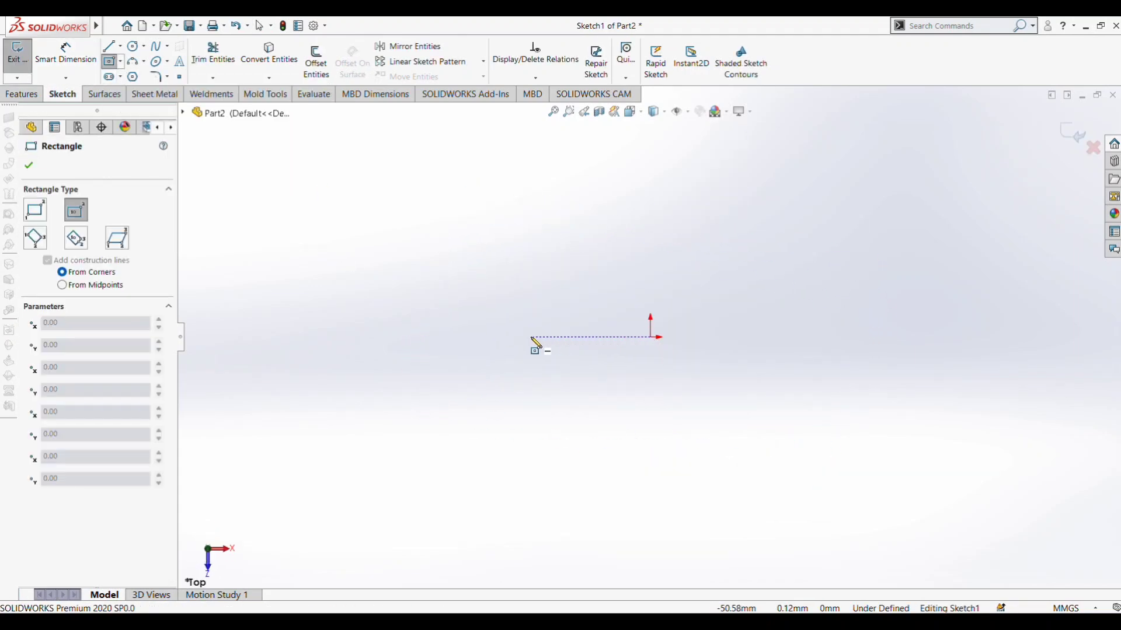
{"action": "left_click", "coordinate": [651, 337]}
{"action": "left_click", "coordinate": [861, 363]}
Dimension the rectangle at 50 mm wide and 15 mm high.
{"action": "left_click", "coordinate": [65, 53]}
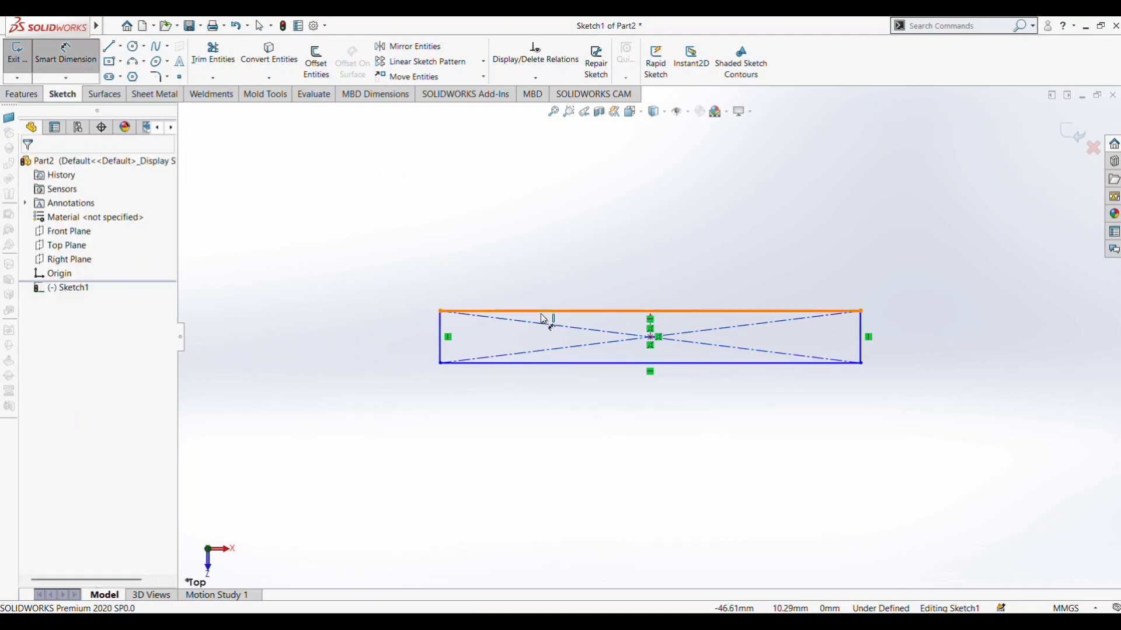
{"action": "left_click", "coordinate": [542, 311]}
{"action": "left_click", "coordinate": [551, 242]}
{"action": "type", "text": "50"}
{"action": "key", "text": "Return"}
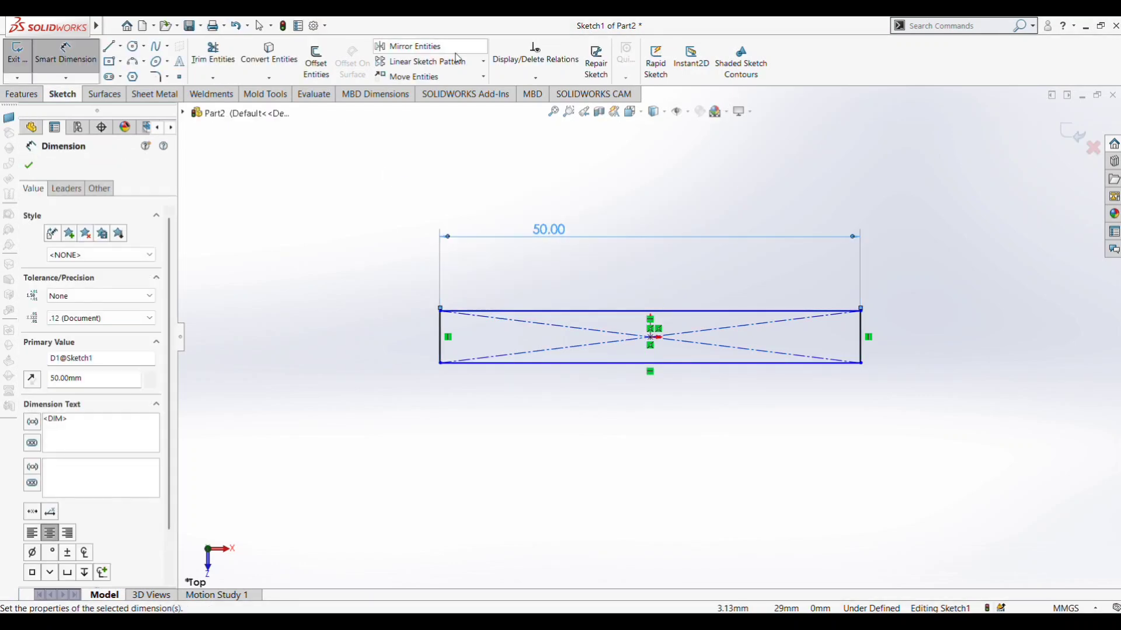
{"action": "left_click", "coordinate": [442, 352]}
{"action": "left_click", "coordinate": [390, 338]}
{"action": "type", "text": "10"}
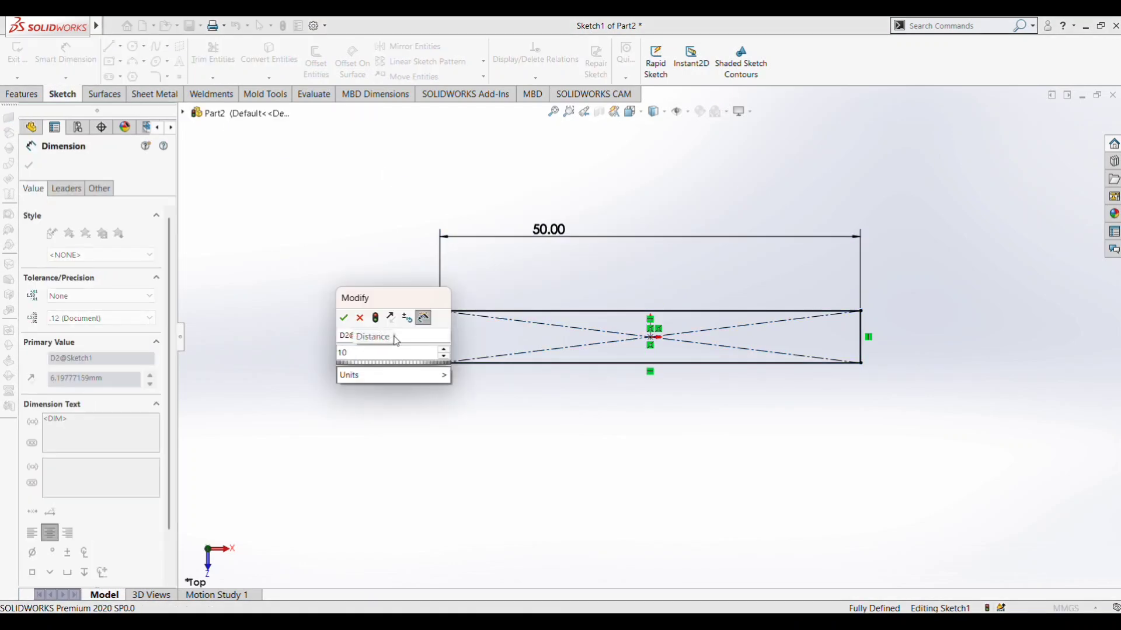
{"action": "key", "text": "Return"}
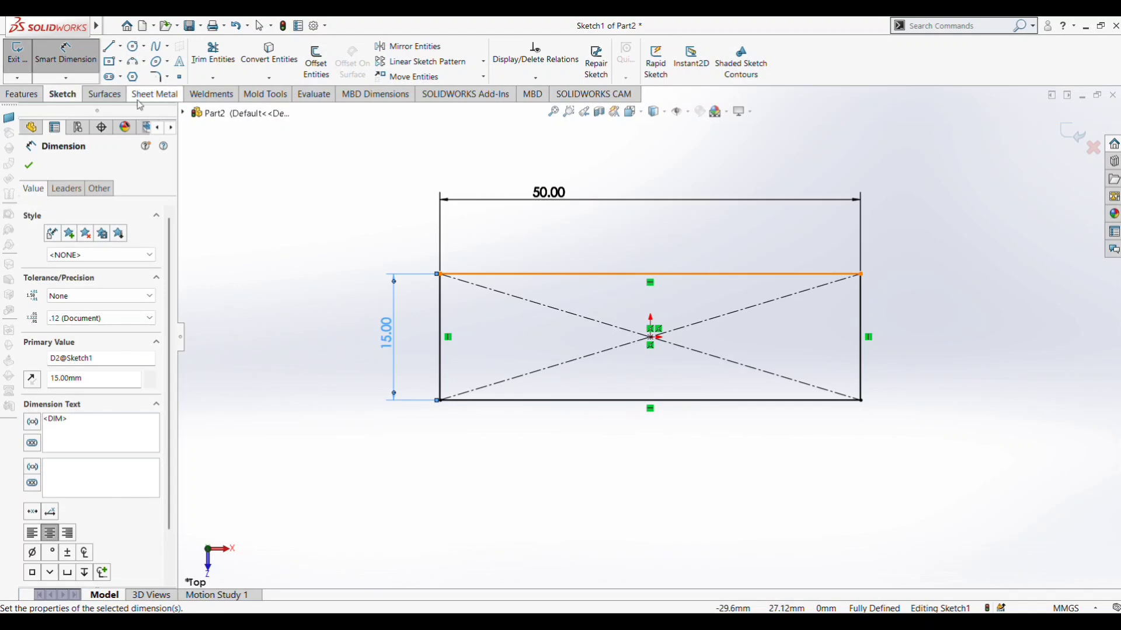
Draw a circle centred on the midpoint of the rectangle's lower edge and dimension its diameter at 30 mm.
{"action": "left_click", "coordinate": [135, 51]}
{"action": "left_click", "coordinate": [650, 400]}
{"action": "left_click", "coordinate": [723, 453]}
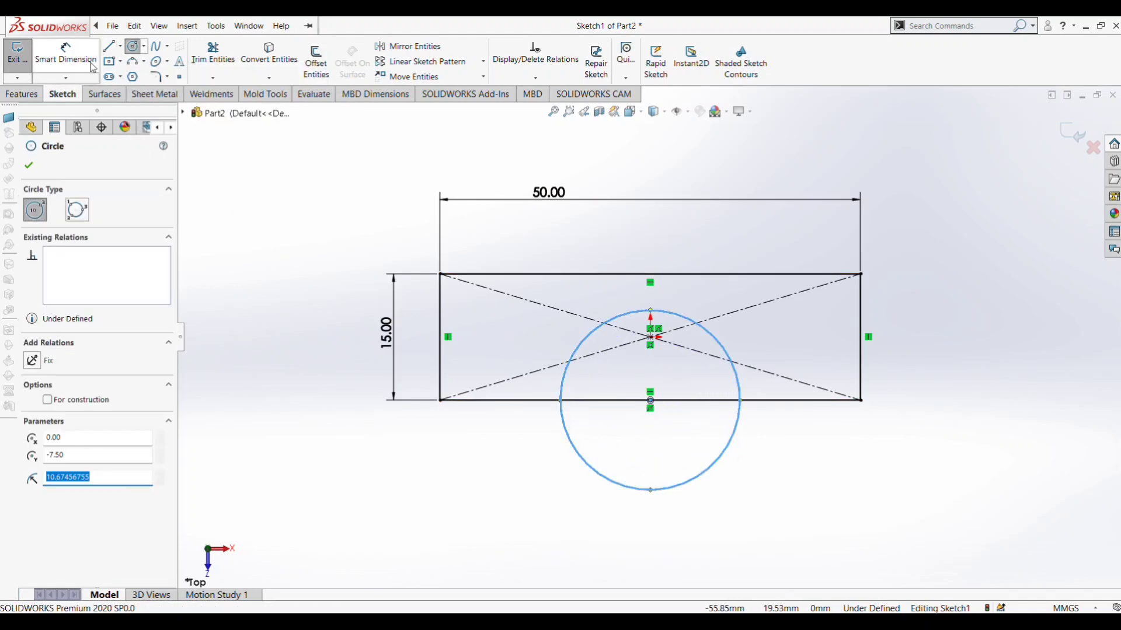
{"action": "left_click", "coordinate": [92, 67]}
{"action": "left_click", "coordinate": [736, 364]}
{"action": "left_click", "coordinate": [958, 292]}
{"action": "type", "text": "30"}
{"action": "key", "text": "Return"}
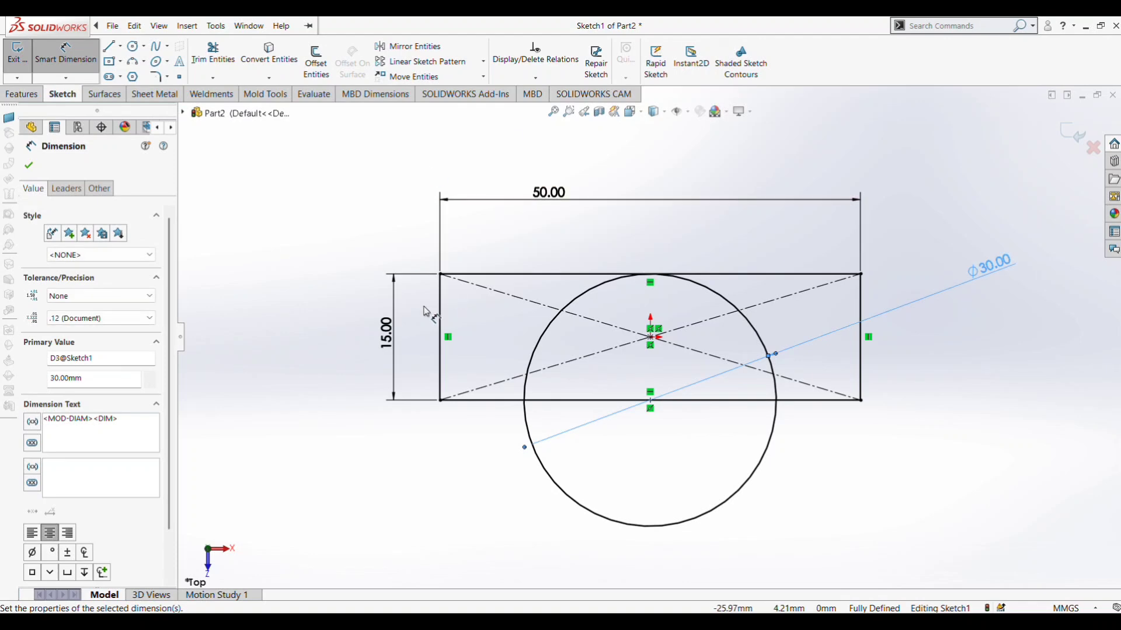
Set the rectangle's height to 20 mm.
{"action": "left_click", "coordinate": [389, 334]}
{"action": "type", "text": "20"}
{"action": "key", "text": "Return"}
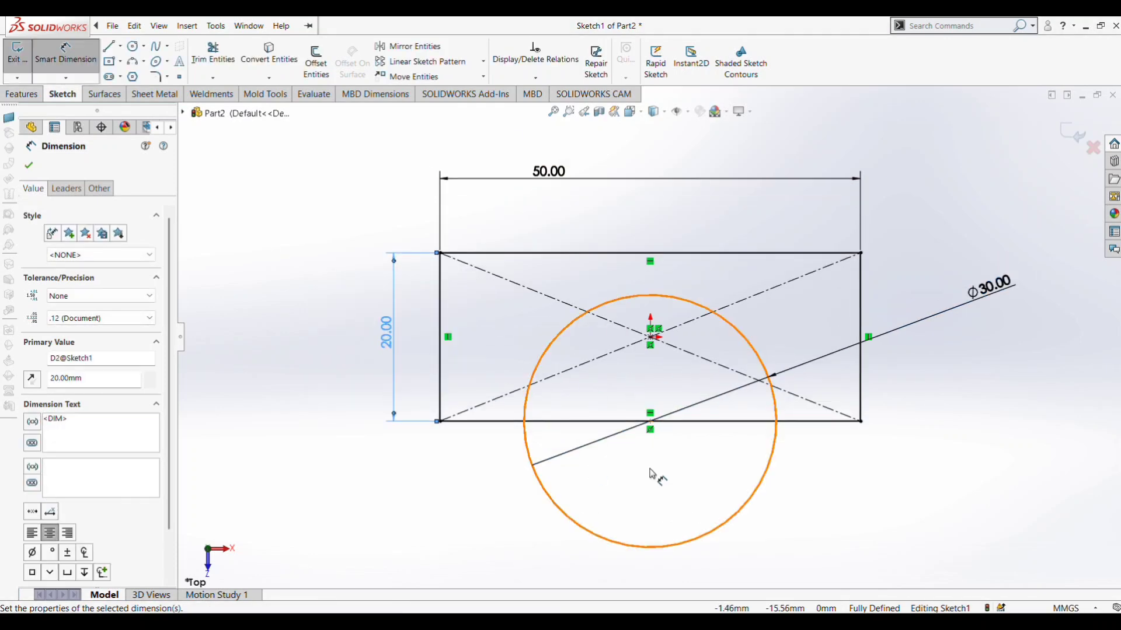
{"action": "scroll", "coordinate": [650, 468], "scroll_direction": "up", "scroll_amount": 1}
Trim the circle's lower half and the rectangle's lower edge inside it to form an arched profile.
{"action": "left_click", "coordinate": [213, 61]}
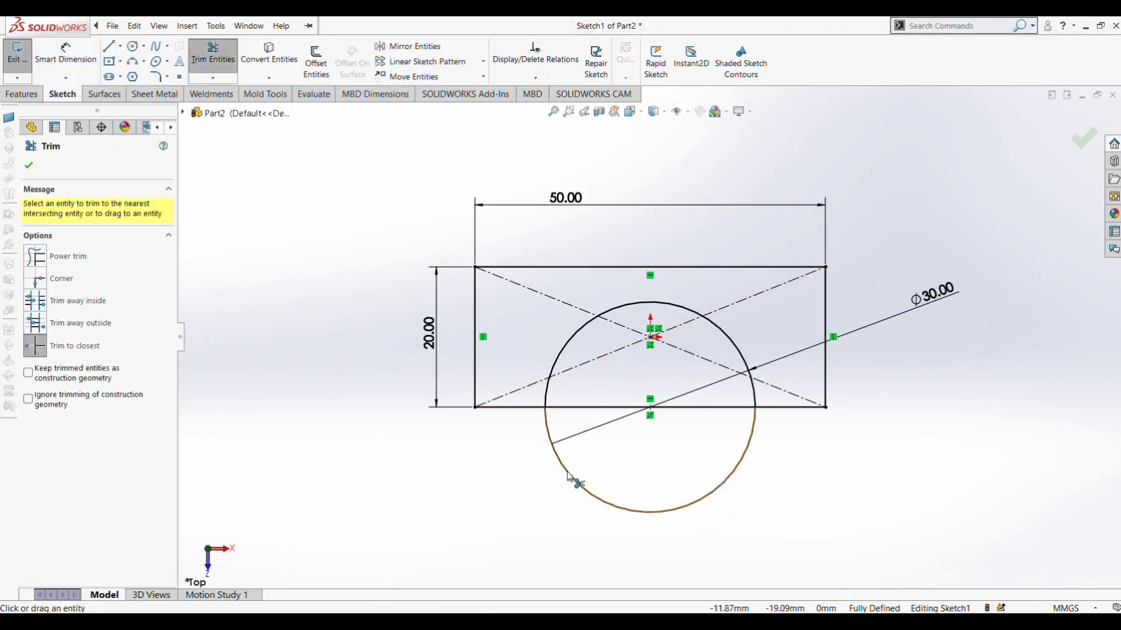
{"action": "left_click", "coordinate": [727, 407]}
{"action": "left_click", "coordinate": [595, 333]}
{"action": "scroll", "coordinate": [695, 390], "scroll_direction": "up", "scroll_amount": 1}
Dimension the two short lower edges on either side of the arch at 10 mm each.
{"action": "left_click", "coordinate": [66, 55]}
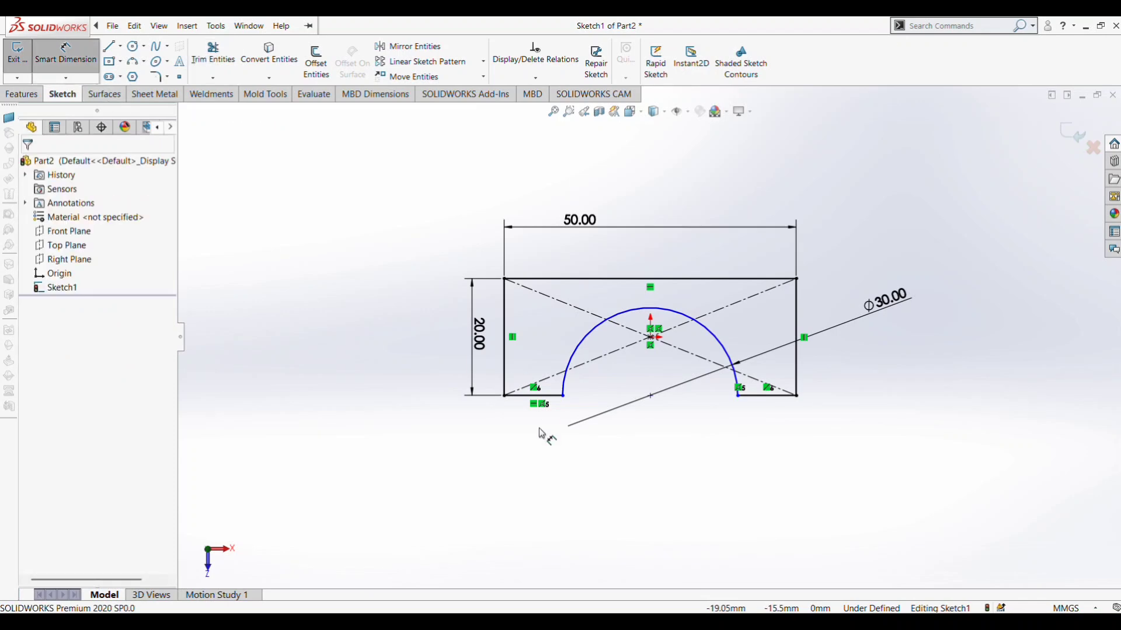
{"action": "left_click", "coordinate": [532, 395]}
{"action": "left_click", "coordinate": [544, 432]}
{"action": "key", "text": "Return"}
{"action": "left_click", "coordinate": [767, 396]}
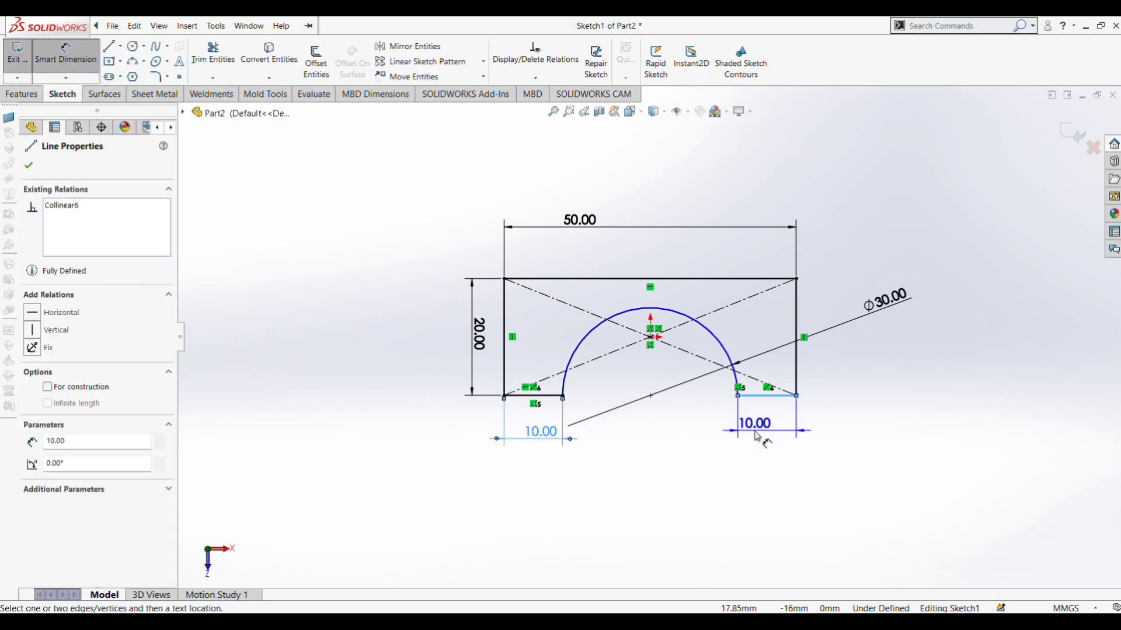
{"action": "left_click", "coordinate": [755, 432]}
{"action": "left_click", "coordinate": [705, 415]}
{"action": "key", "text": "Escape"}
Extrude the arched profile 40 mm.
{"action": "scroll", "coordinate": [612, 429], "scroll_direction": "up", "scroll_amount": 1}
{"action": "middle_click_drag", "start_coordinate": [569, 433], "coordinate": [508, 446]}
{"action": "left_click", "coordinate": [23, 94]}
{"action": "left_click", "coordinate": [23, 62]}
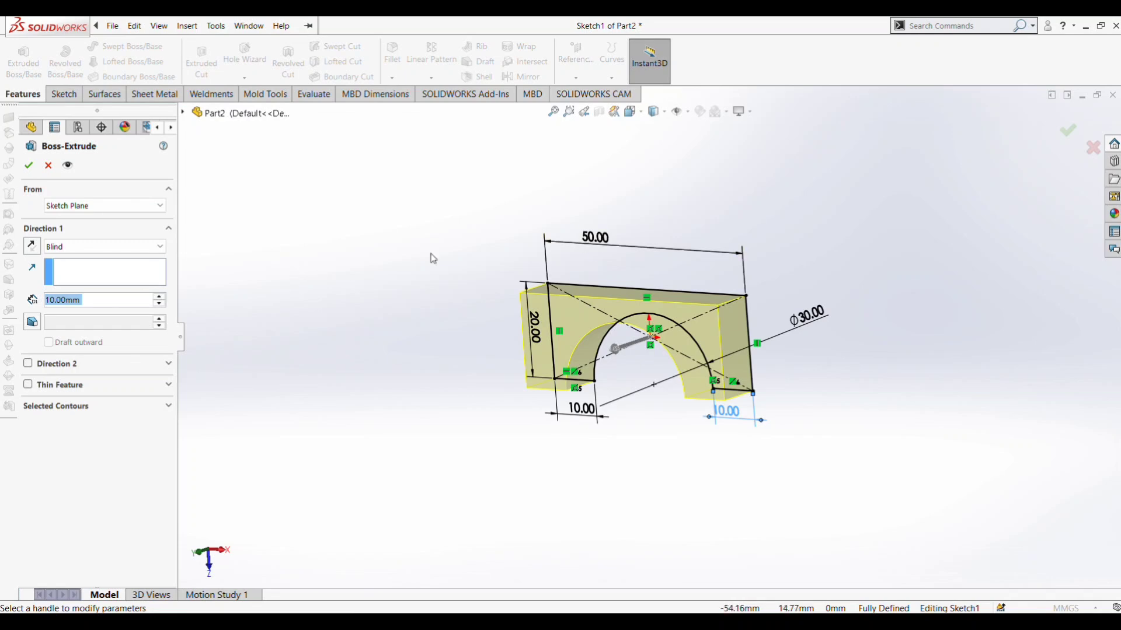
{"action": "type", "text": "40"}
{"action": "key", "text": "Return"}
{"action": "left_click", "coordinate": [29, 165]}
{"action": "scroll", "coordinate": [618, 441], "scroll_direction": "up", "scroll_amount": 3}
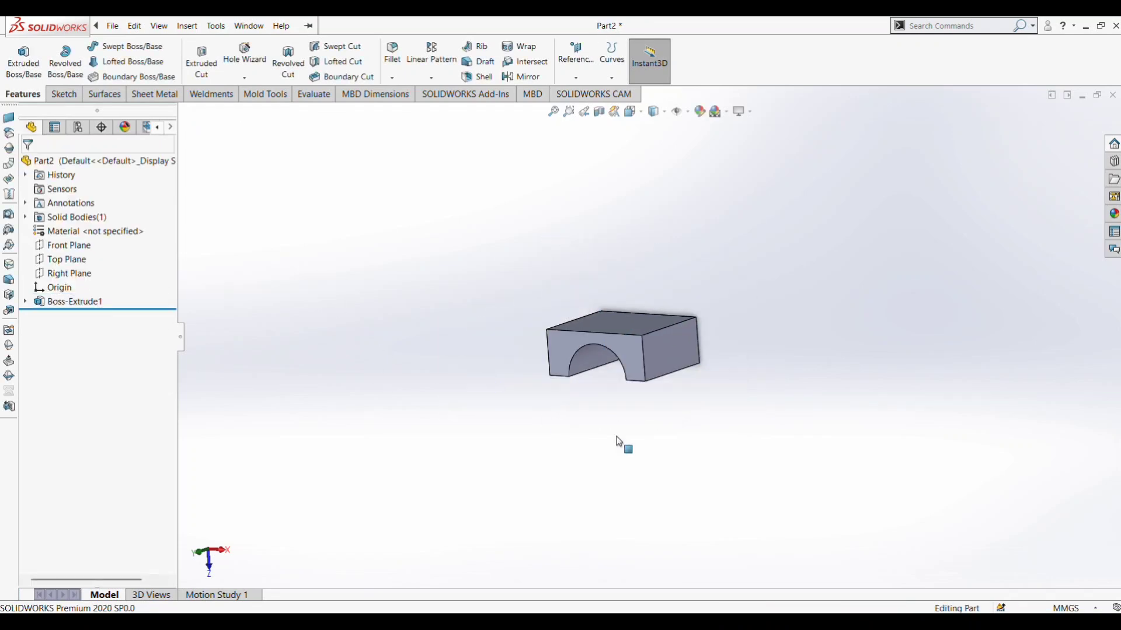
Sketch on the block's underside, drawing a circle about 5 mm in diameter on each flat strip beside the groove.
{"action": "scroll", "coordinate": [655, 335], "scroll_direction": "up", "scroll_amount": 2}
{"action": "mouse_move", "coordinate": [618, 442]}
{"action": "middle_mouse_down"}
{"action": "mouse_move", "coordinate": [655, 334]}
{"action": "mouse_move", "coordinate": [642, 286]}
{"action": "middle_mouse_up"}
{"action": "left_click", "coordinate": [634, 113]}
{"action": "left_click", "coordinate": [529, 397]}
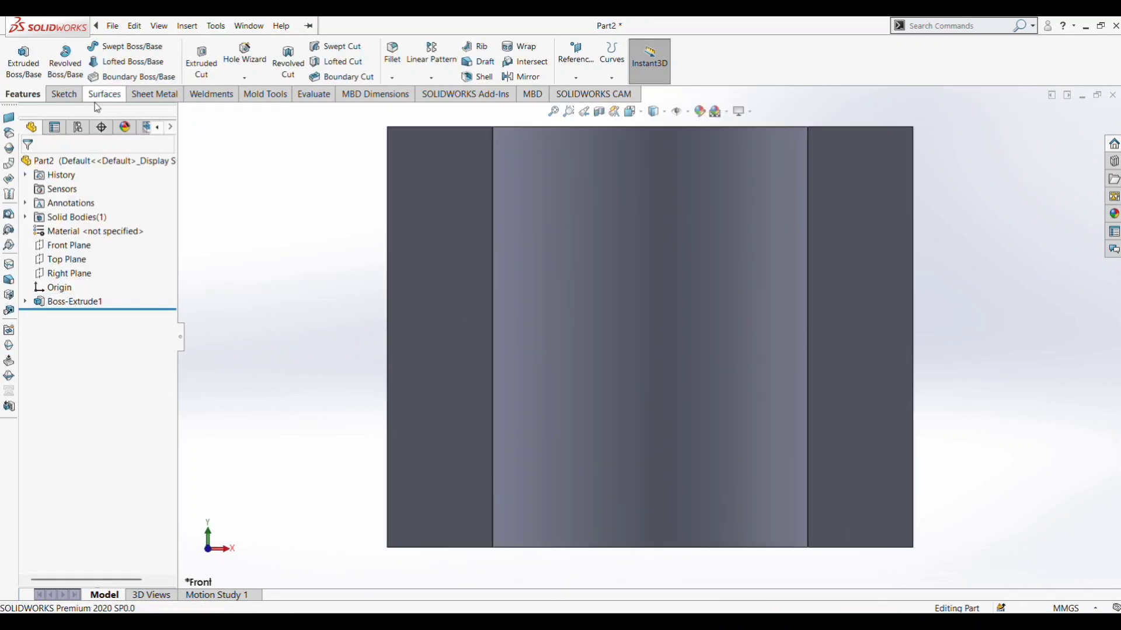
{"action": "left_click", "coordinate": [64, 94]}
{"action": "left_click", "coordinate": [17, 56]}
{"action": "left_click", "coordinate": [471, 317]}
{"action": "left_click", "coordinate": [134, 47]}
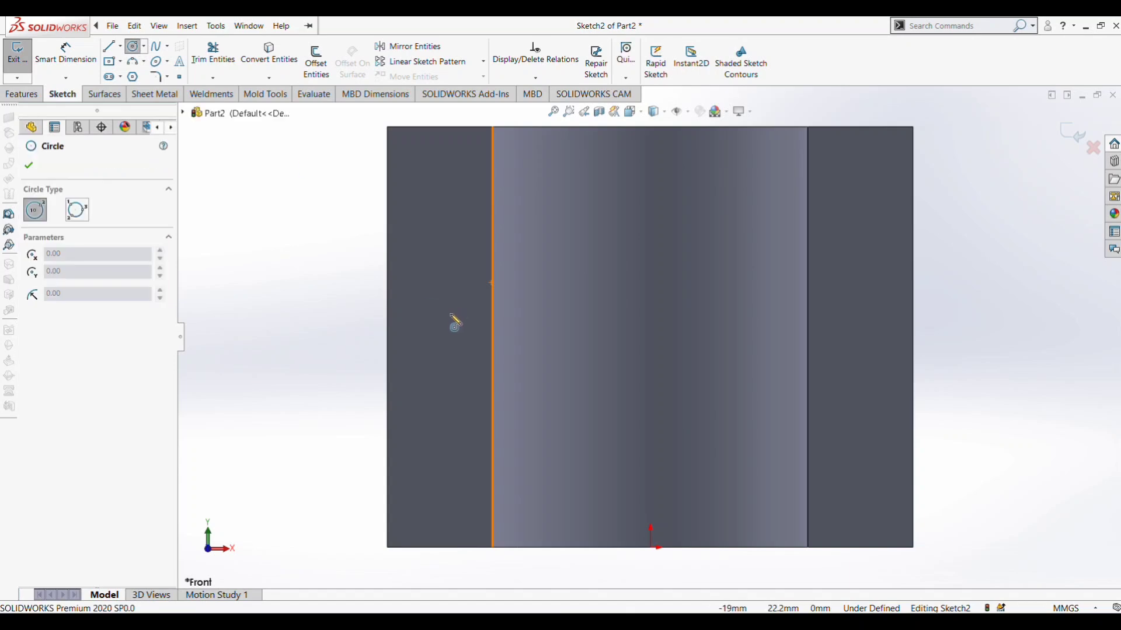
{"action": "left_click", "coordinate": [446, 337]}
{"action": "left_click", "coordinate": [474, 338]}
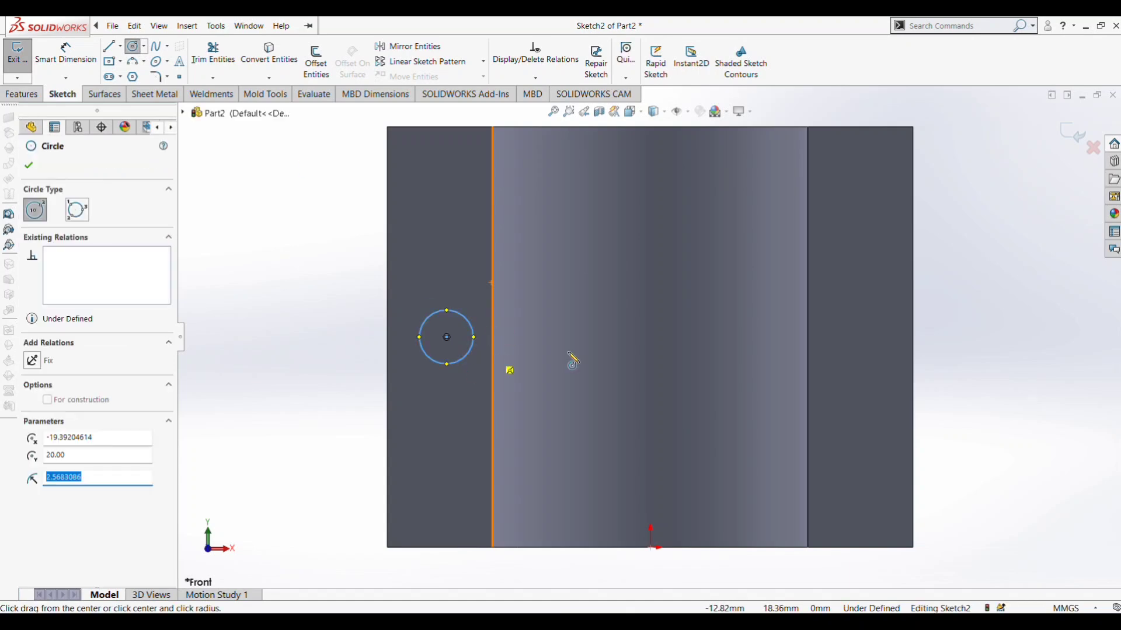
{"action": "left_click", "coordinate": [872, 337]}
{"action": "left_click", "coordinate": [873, 362]}
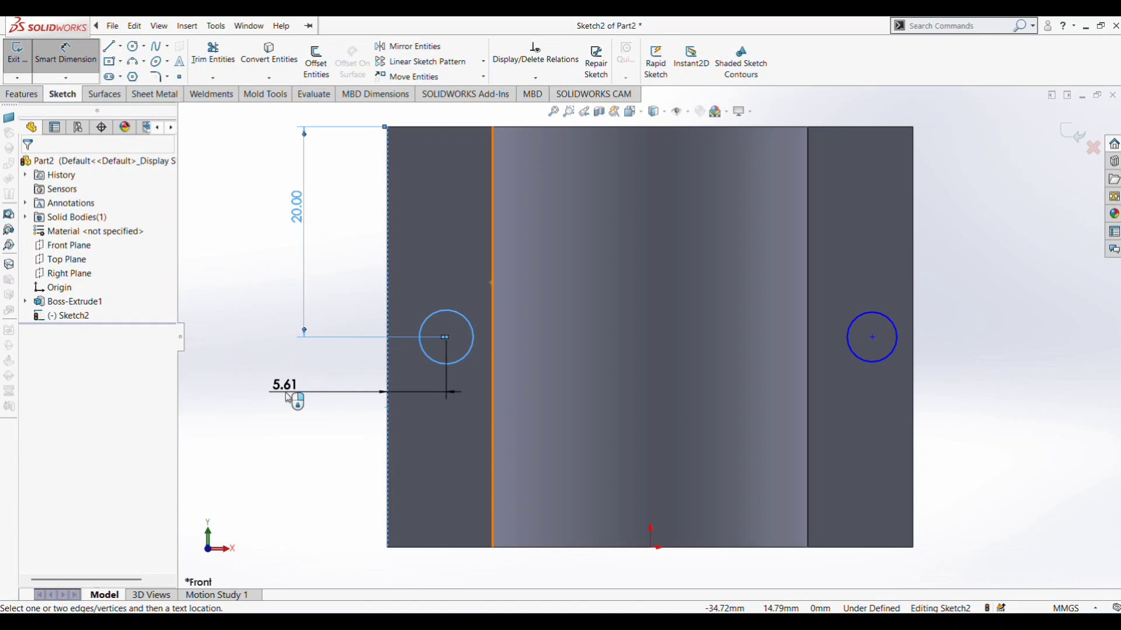
Dimension the left circle's centre 5 mm from the outer edge and its diameter at 5.5 mm.
{"action": "left_click", "coordinate": [283, 388]}
{"action": "type", "text": "5"}
{"action": "key", "text": "Return"}
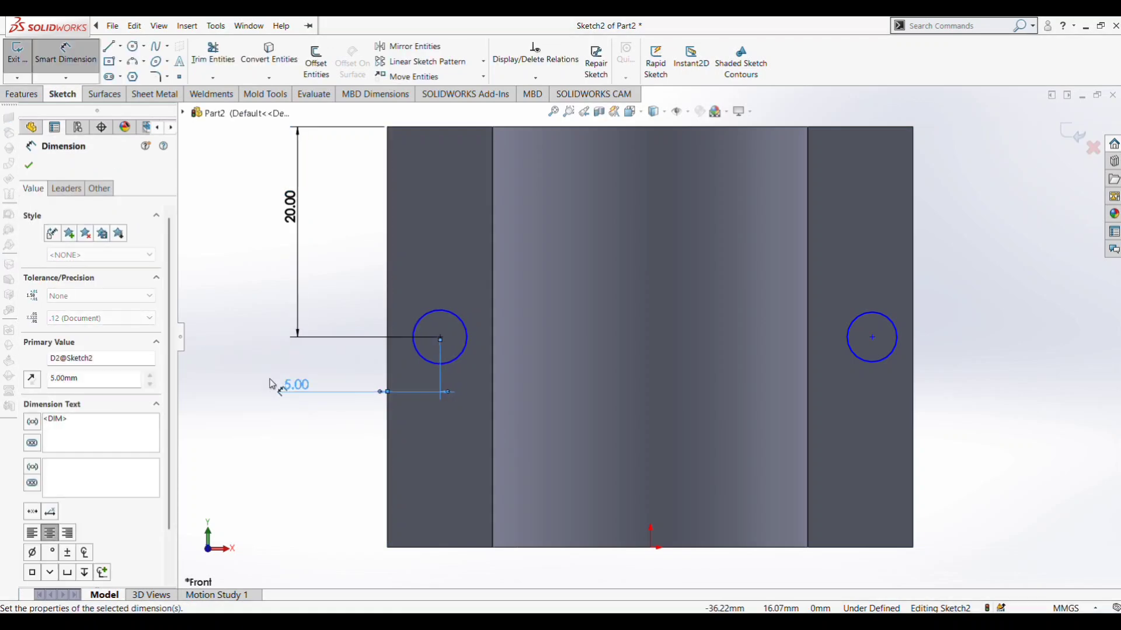
{"action": "left_click", "coordinate": [441, 312]}
{"action": "left_click", "coordinate": [612, 244]}
{"action": "type", "text": "5.5"}
{"action": "key", "text": "Return"}
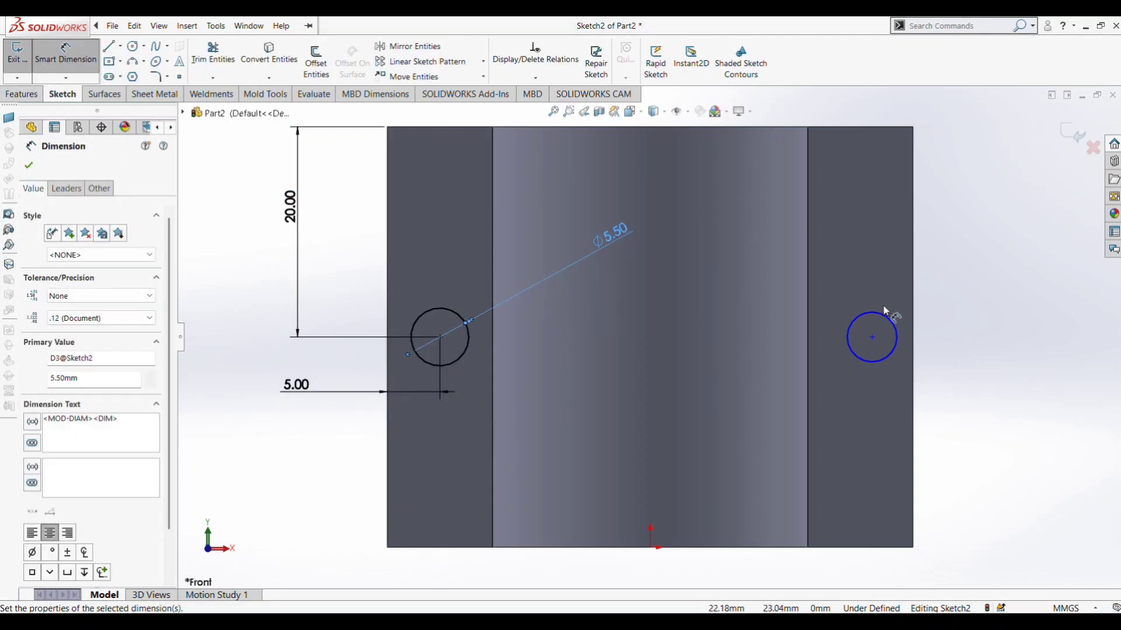
Dimension the right circle's diameter at 5.5 mm.
{"action": "left_click", "coordinate": [888, 318]}
{"action": "left_click", "coordinate": [1013, 280]}
{"action": "type", "text": "5.5"}
{"action": "key", "text": "Return"}
Dimension the right circle's centre 5 mm from the groove edge and 20 mm from the block's lower edge.
{"action": "left_click", "coordinate": [870, 367]}
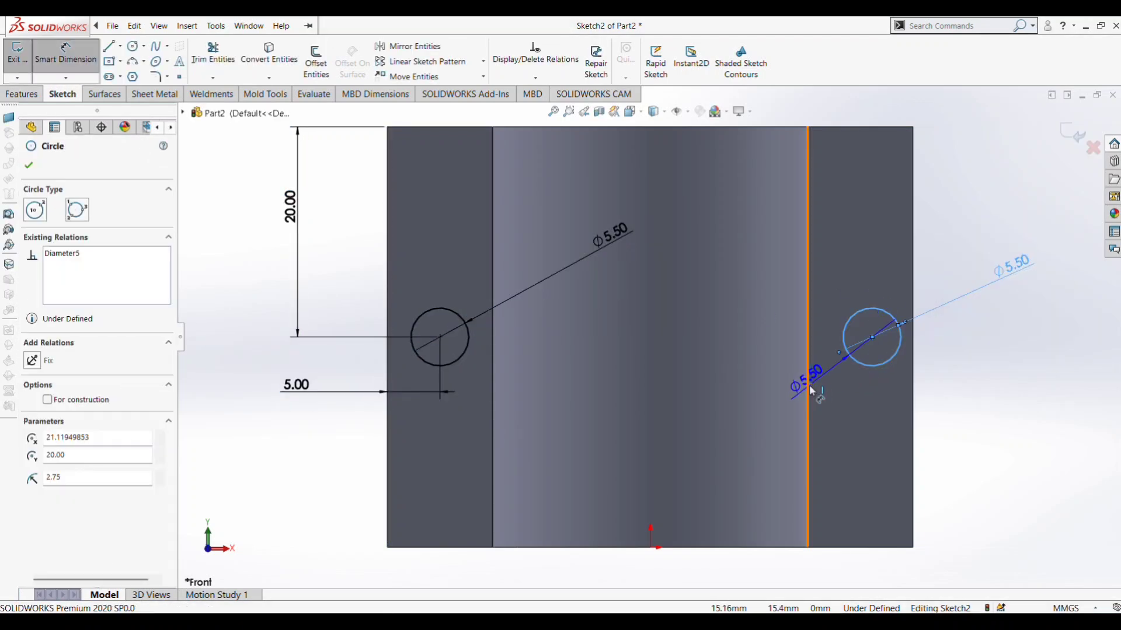
{"action": "left_click", "coordinate": [809, 386]}
{"action": "left_click", "coordinate": [962, 400]}
{"action": "type", "text": "5.00mm"}
{"action": "key", "text": "Return"}
{"action": "left_click", "coordinate": [880, 358]}
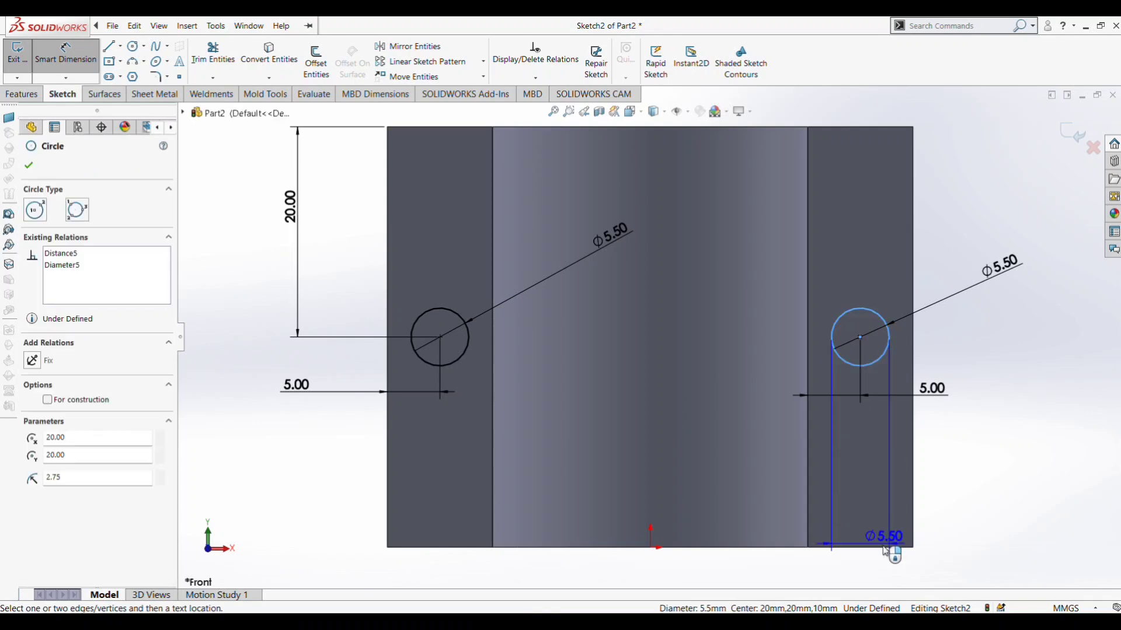
{"action": "left_click", "coordinate": [888, 547]}
{"action": "left_click", "coordinate": [1032, 494]}
{"action": "key", "text": "Return"}
Cut the two 5.5 mm circles through the block with an extruded cut.
{"action": "scroll", "coordinate": [671, 348], "scroll_direction": "up", "scroll_amount": 4}
{"action": "mouse_move", "coordinate": [672, 348]}
{"action": "middle_mouse_down"}
{"action": "mouse_move", "coordinate": [572, 436]}
{"action": "mouse_move", "coordinate": [636, 437]}
{"action": "middle_mouse_up"}
{"action": "left_click", "coordinate": [22, 94]}
{"action": "left_click", "coordinate": [202, 63]}
{"action": "middle_click_drag", "start_coordinate": [435, 275], "coordinate": [741, 415]}
{"action": "left_click", "coordinate": [31, 166]}
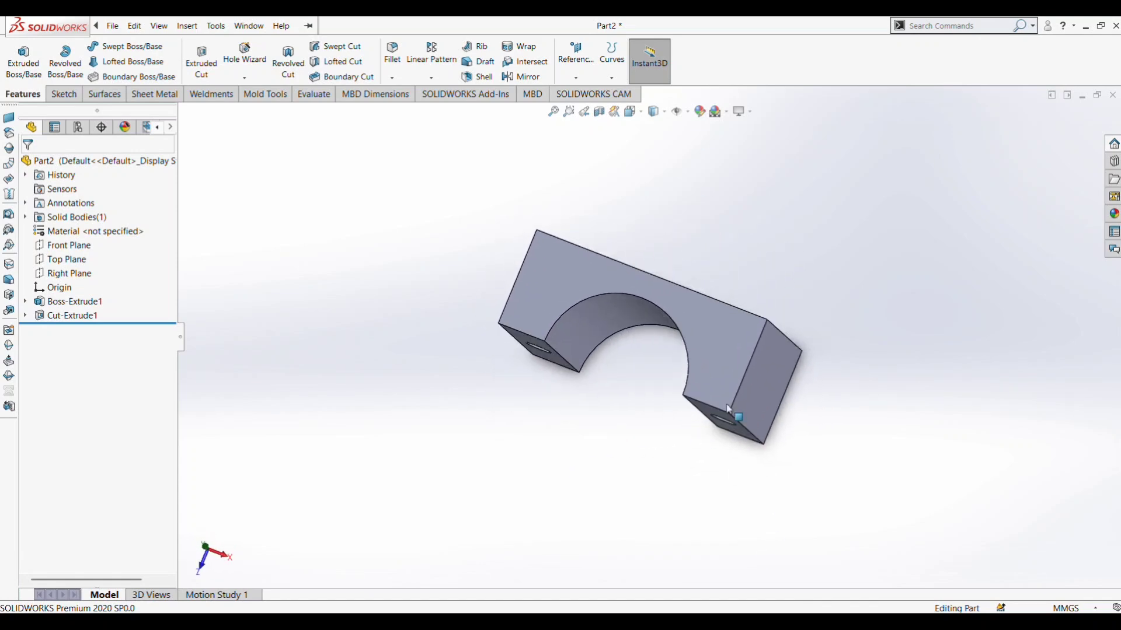
Save the part as "bearing block Top" in the D07 folder beside the base part.
{"action": "key", "text": "ctrl+s"}
{"action": "left_click", "coordinate": [313, 263]}
{"action": "left_click", "coordinate": [317, 352]}
{"action": "left_click", "coordinate": [318, 352]}
{"action": "key", "text": "BackSpace"}
{"action": "key", "text": "BackSpace"}
{"action": "key", "text": "BackSpace"}
{"action": "key", "text": "BackSpace"}
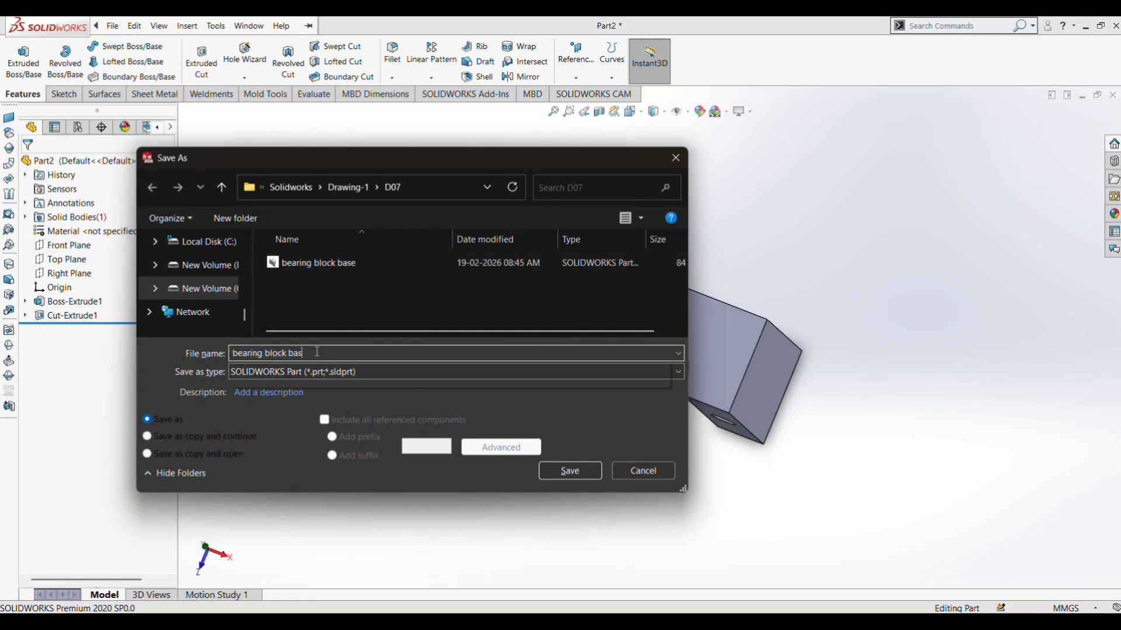
{"action": "type", "text": "Top"}
{"action": "key", "text": "Return"}
Create a new part and give it a plain white scene background.
{"action": "middle_click_drag", "start_coordinate": [591, 320], "coordinate": [722, 250]}
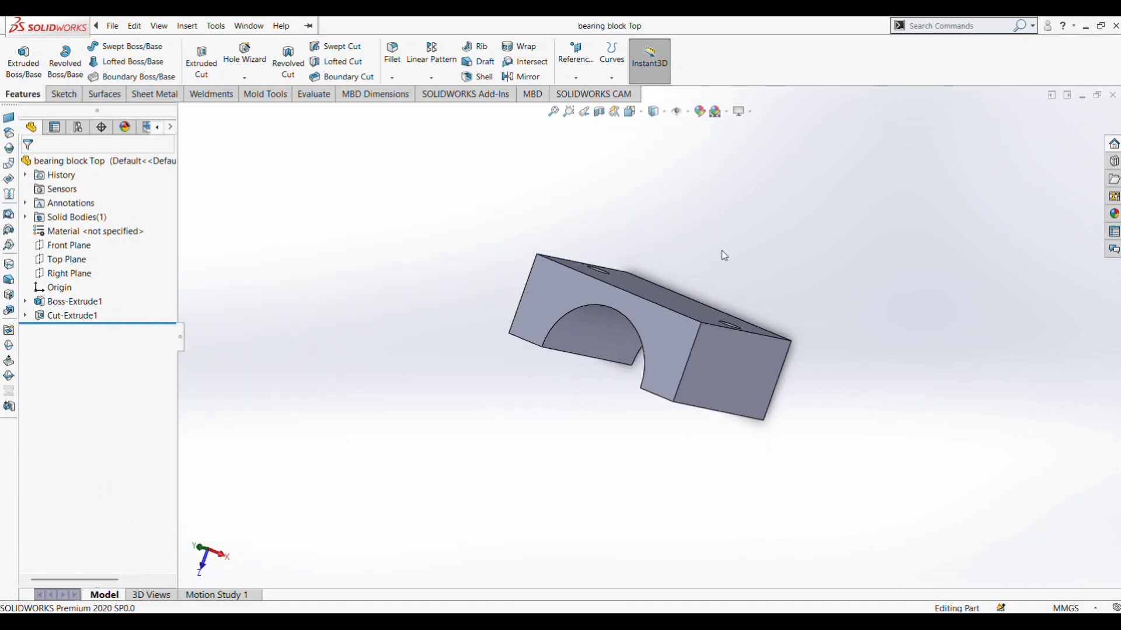
{"action": "left_click", "coordinate": [113, 26]}
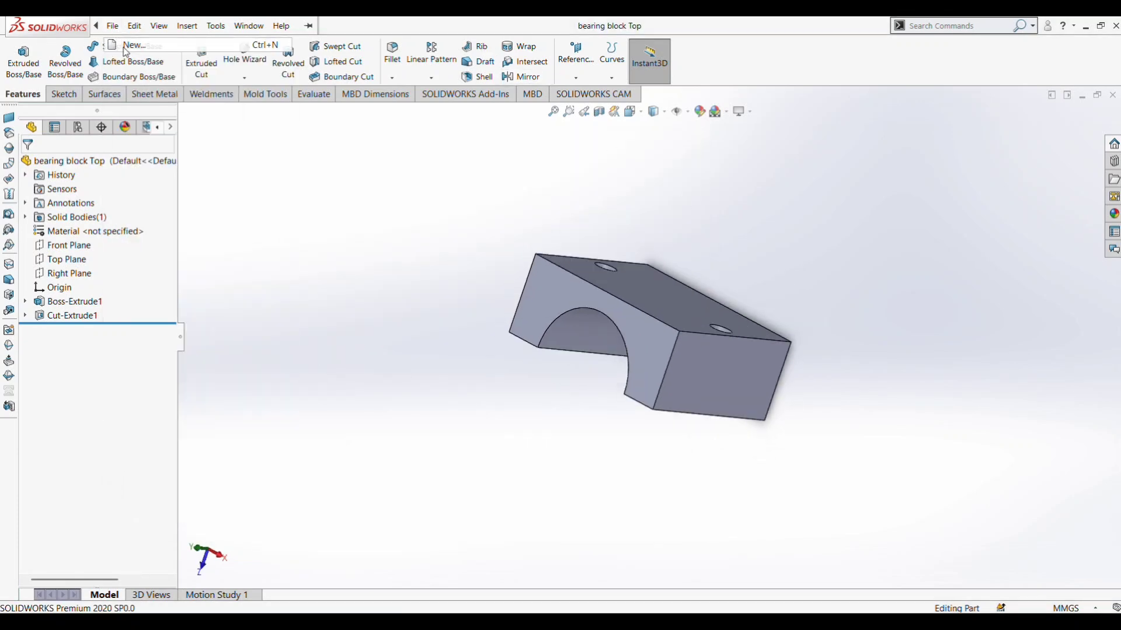
{"action": "left_click", "coordinate": [126, 43]}
{"action": "left_click", "coordinate": [465, 473]}
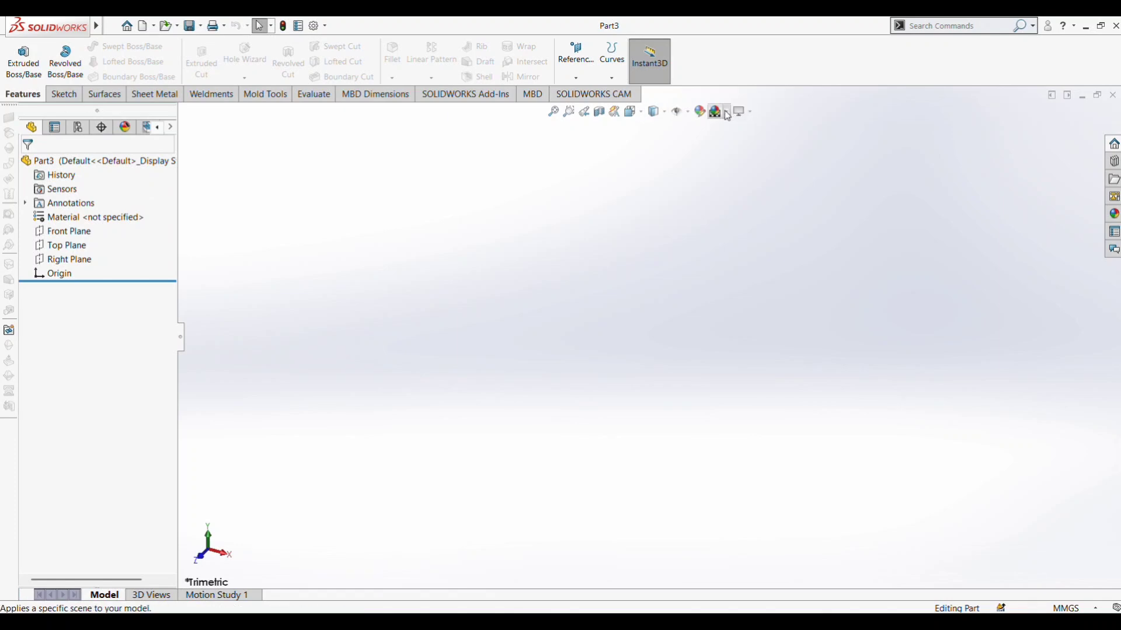
{"action": "left_click", "coordinate": [725, 111]}
{"action": "left_click", "coordinate": [752, 142]}
Sketch two concentric circles about 47 mm and 53 mm in diameter around the origin on the Top Plane.
{"action": "left_click", "coordinate": [64, 94]}
{"action": "left_click", "coordinate": [453, 332]}
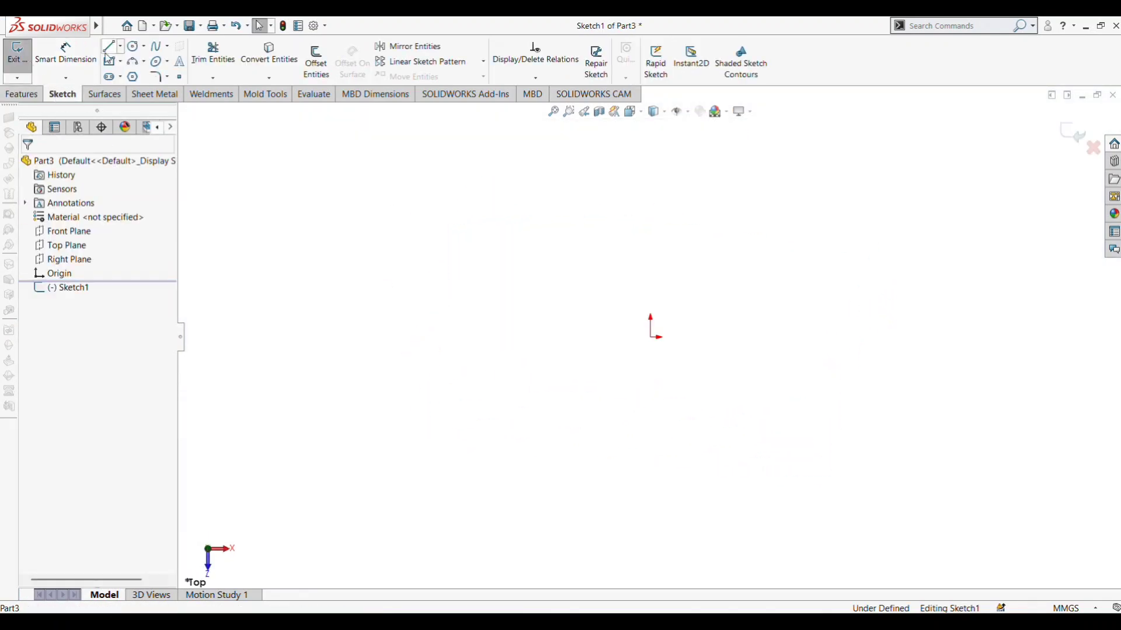
{"action": "left_click", "coordinate": [704, 352]}
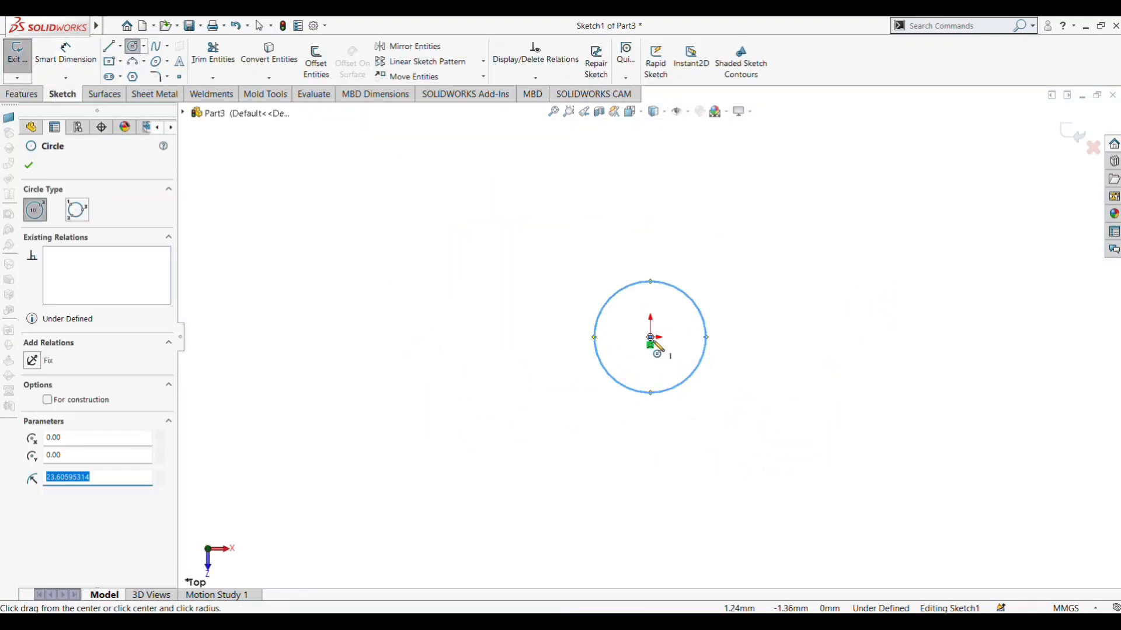
{"action": "left_click", "coordinate": [650, 337]}
{"action": "left_click", "coordinate": [711, 353]}
Dimension the inner circle at 30 mm and the outer at 35 mm in diameter, and extrude the ring 2 mm.
{"action": "left_click", "coordinate": [65, 54]}
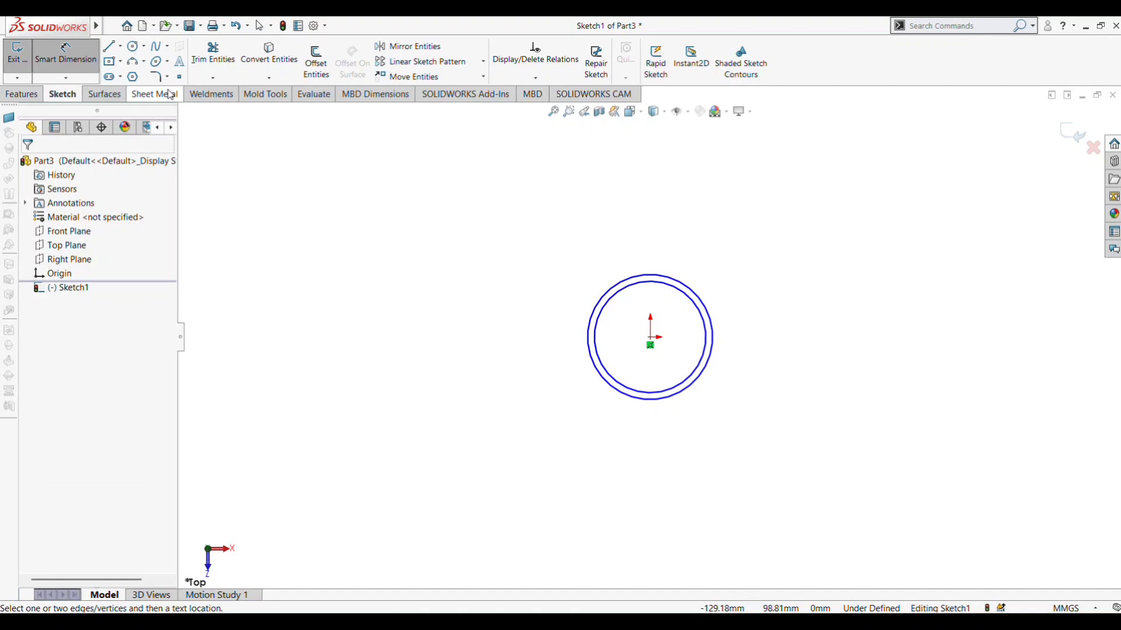
{"action": "left_click", "coordinate": [694, 295]}
{"action": "left_click", "coordinate": [717, 275]}
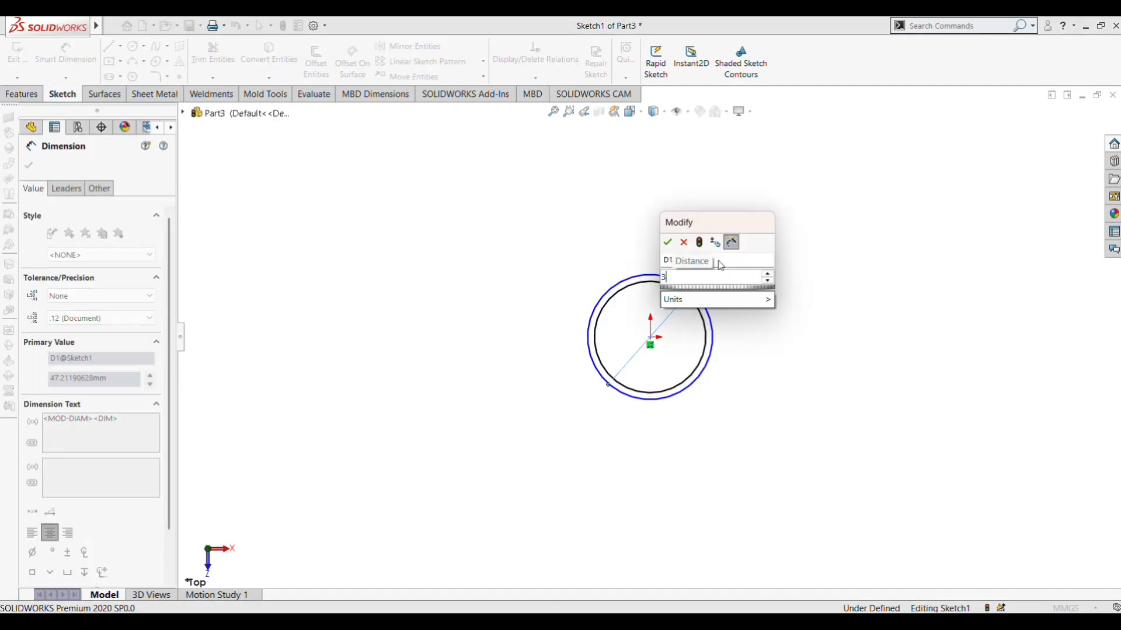
{"action": "key", "text": "Return"}
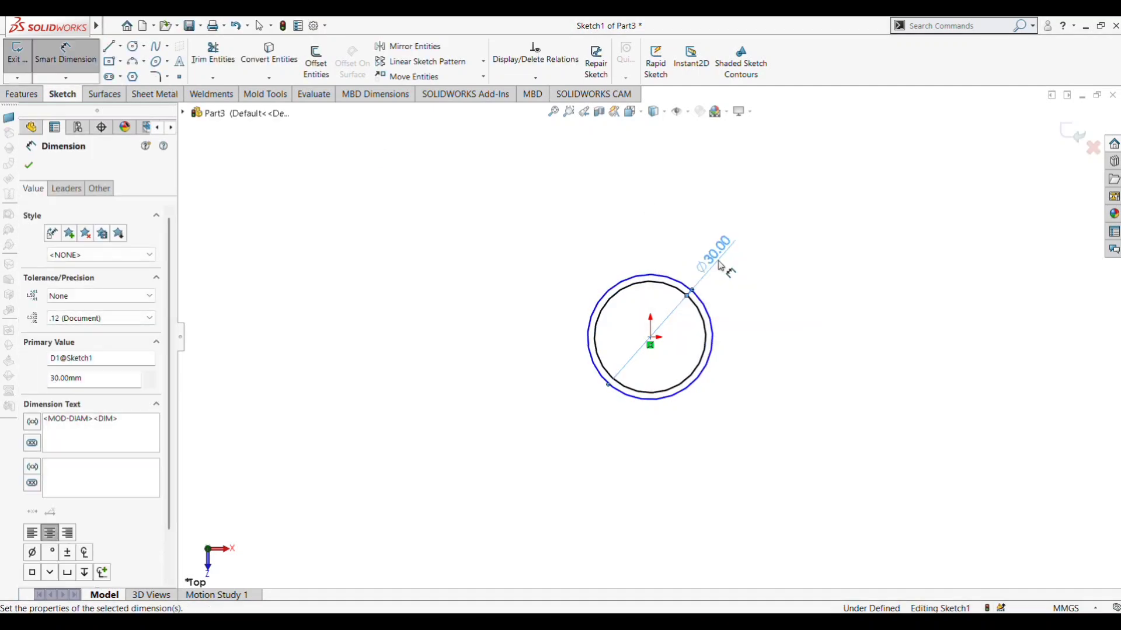
{"action": "left_click", "coordinate": [674, 284]}
{"action": "left_click", "coordinate": [580, 213]}
{"action": "type", "text": "35"}
{"action": "key", "text": "Return"}
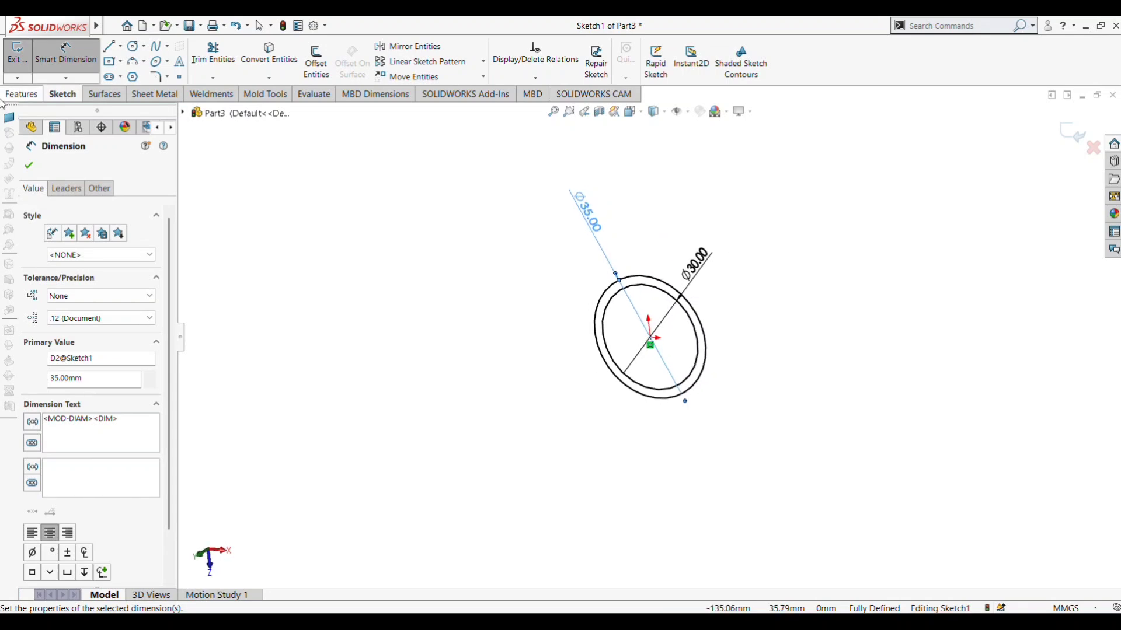
{"action": "left_click", "coordinate": [24, 58]}
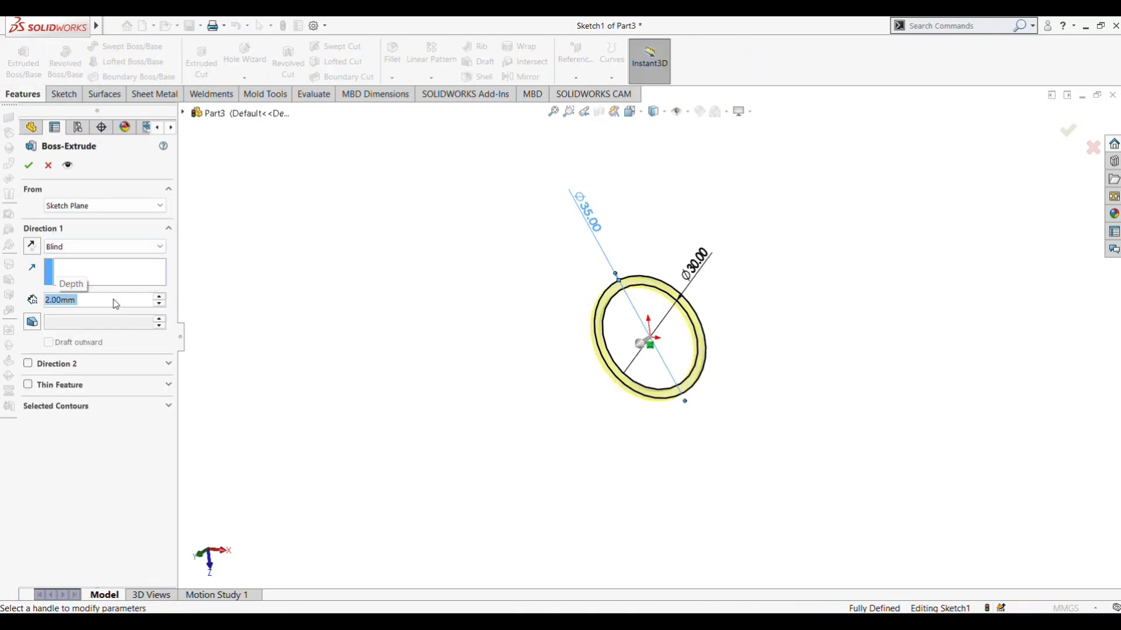
{"action": "key", "text": "Return"}
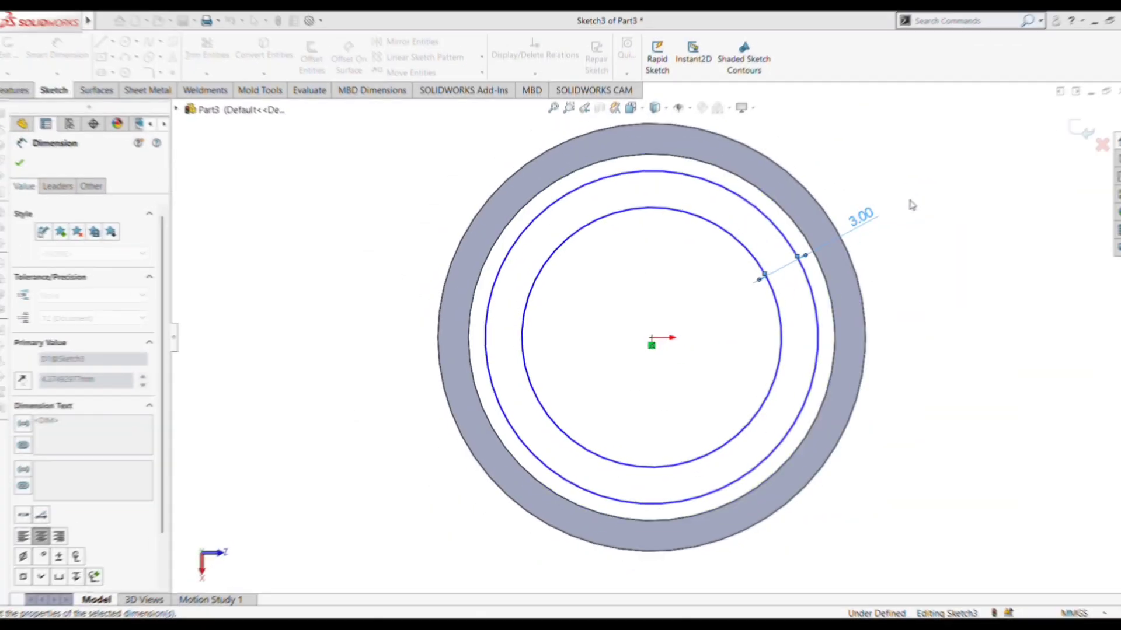
Dimension the diameter of the larger circle inside the flange ring at 30 mm.
{"action": "left_click", "coordinate": [782, 214]}
{"action": "left_click", "coordinate": [846, 146]}
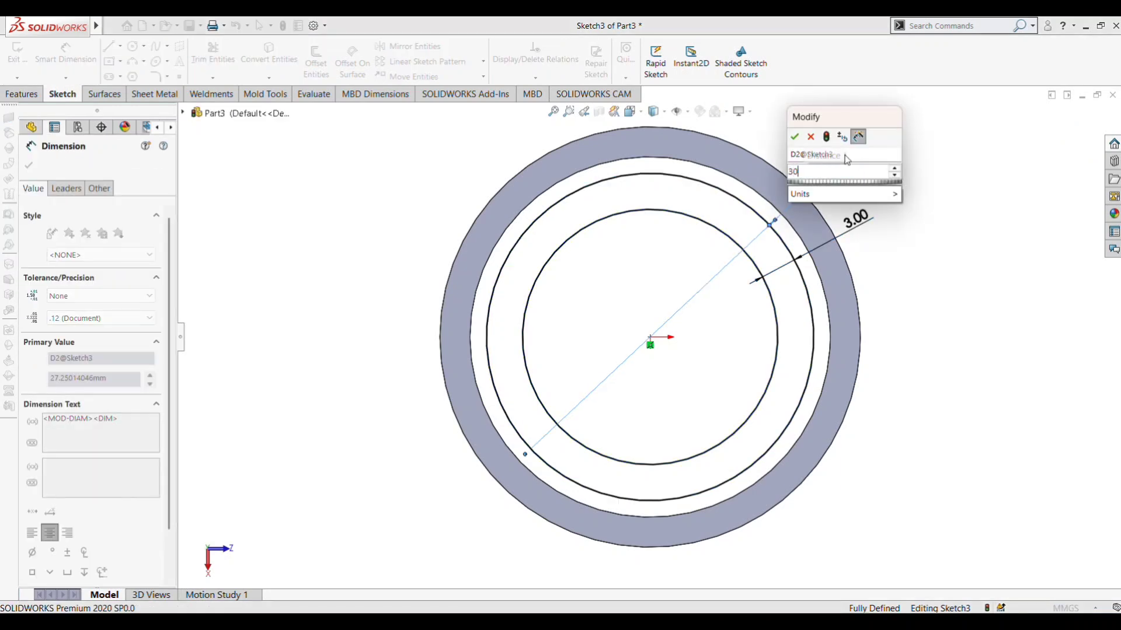
{"action": "type", "text": "30"}
{"action": "key", "text": "Return"}
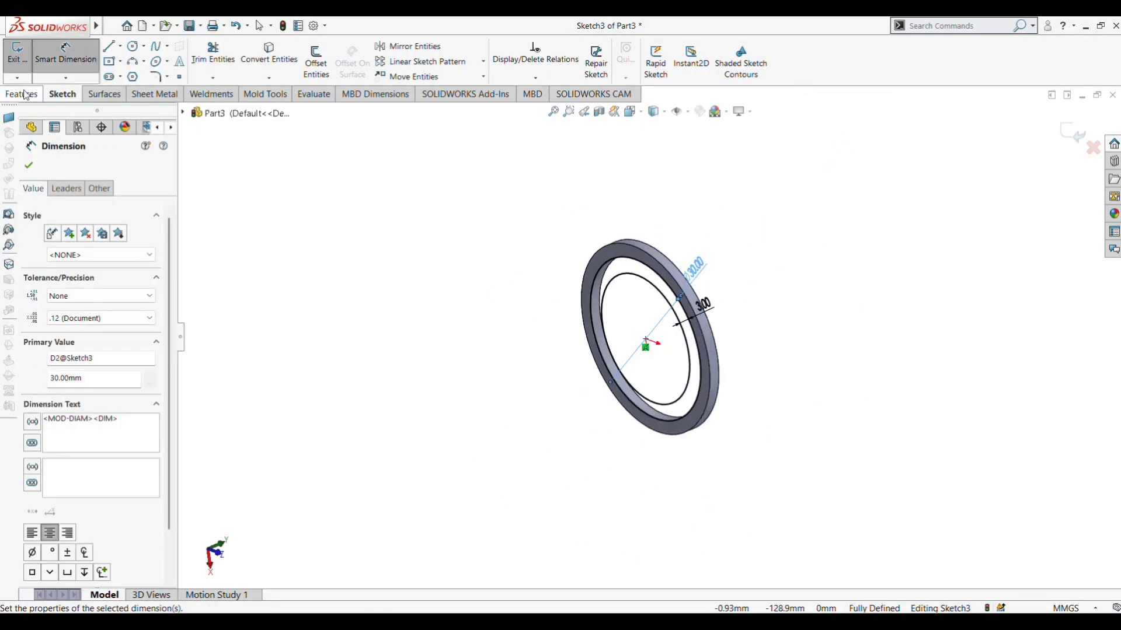
Extrude the tube profile 42 mm in the reversed direction through the flange.
{"action": "left_click", "coordinate": [23, 94]}
{"action": "left_click", "coordinate": [24, 61]}
{"action": "left_click", "coordinate": [36, 247]}
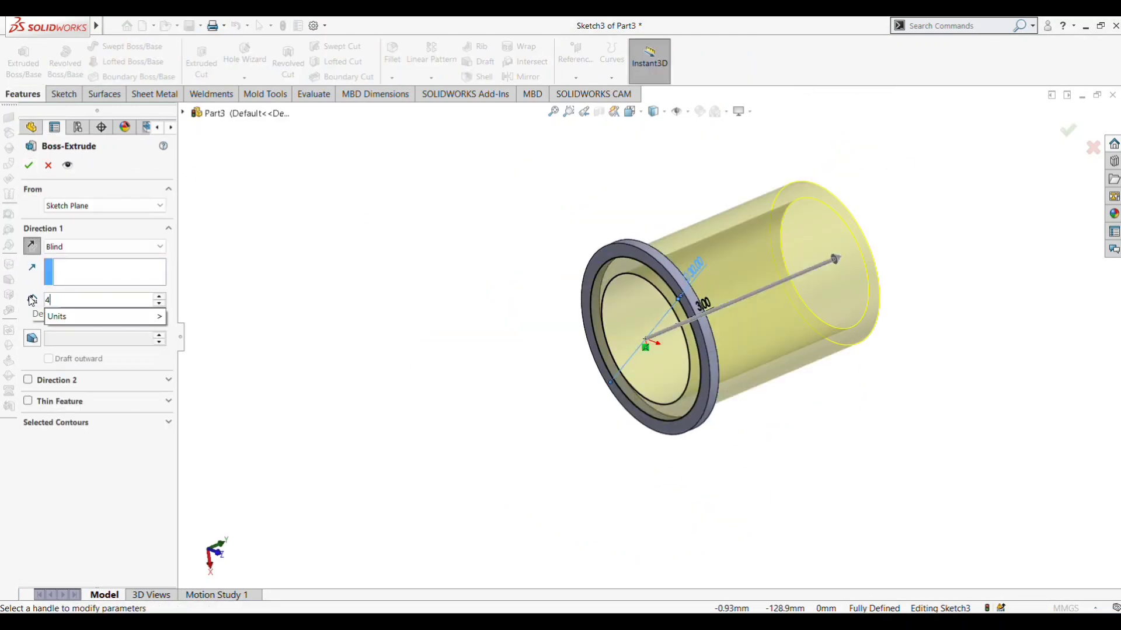
{"action": "left_click", "coordinate": [28, 166]}
Chamfer the tube end's outer edge and the flange-side bore edge by 1 mm at 45 degrees.
{"action": "scroll", "coordinate": [671, 304], "scroll_direction": "up", "scroll_amount": 2}
{"action": "middle_click_drag", "start_coordinate": [672, 304], "coordinate": [811, 418]}
{"action": "scroll", "coordinate": [614, 236], "scroll_direction": "down", "scroll_amount": 1}
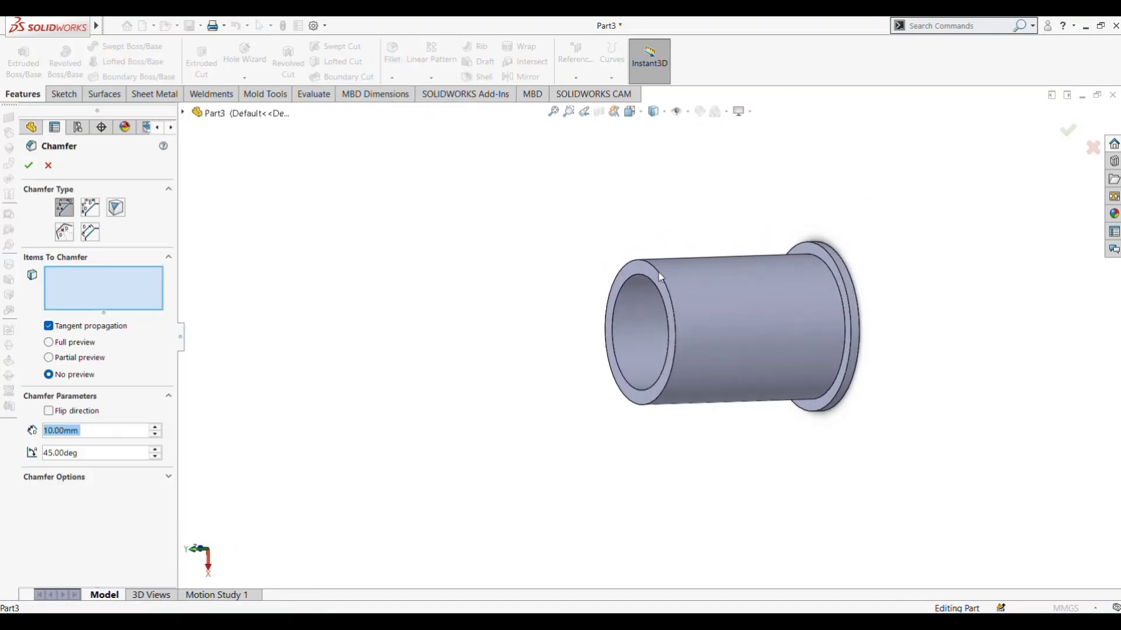
{"action": "left_click", "coordinate": [656, 263]}
{"action": "middle_click_drag", "start_coordinate": [659, 266], "coordinate": [792, 285]}
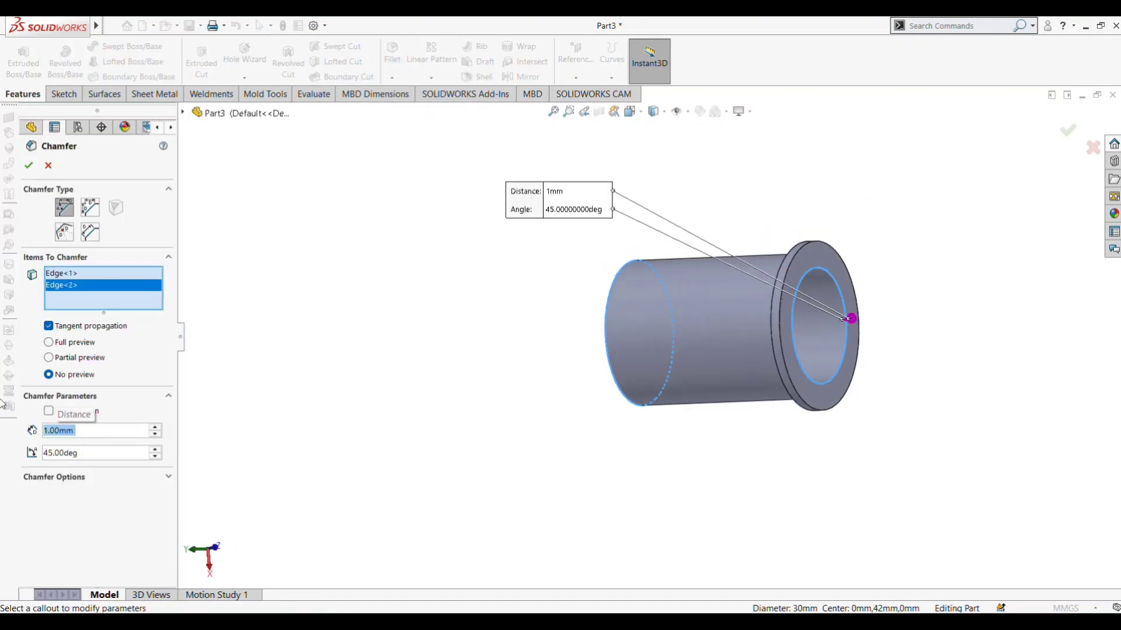
{"action": "left_click", "coordinate": [29, 166]}
Apply a yellow colour appearance to the whole bush part.
{"action": "scroll", "coordinate": [642, 327], "scroll_direction": "down", "scroll_amount": 2}
{"action": "mouse_move", "coordinate": [618, 318]}
{"action": "middle_mouse_down"}
{"action": "mouse_move", "coordinate": [733, 334]}
{"action": "mouse_move", "coordinate": [601, 327]}
{"action": "middle_mouse_up"}
{"action": "left_click", "coordinate": [701, 113]}
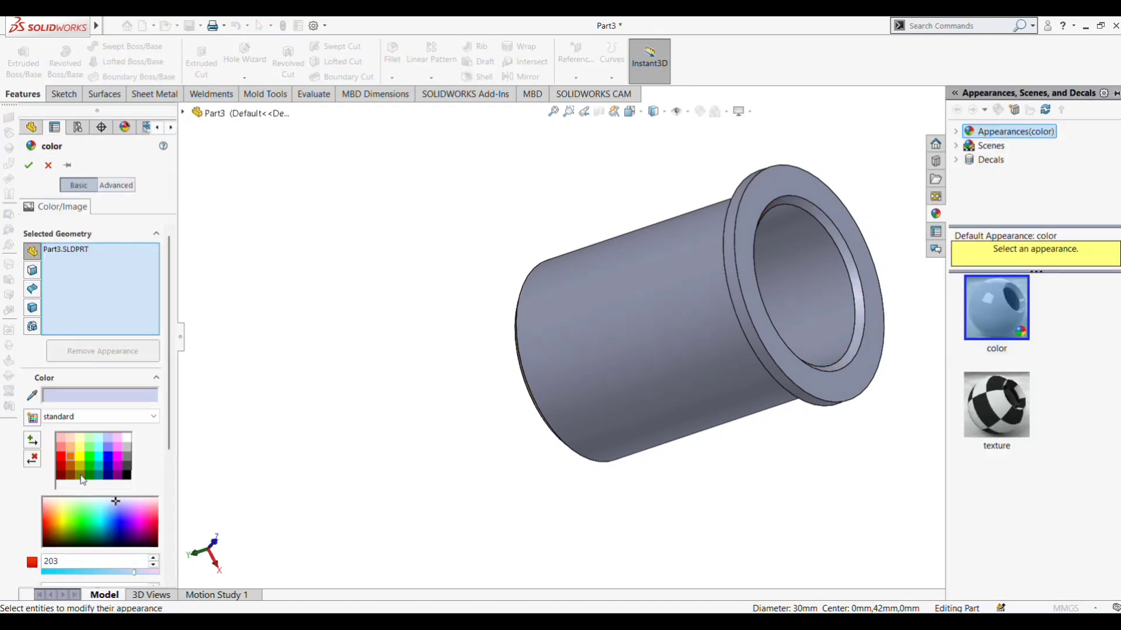
{"action": "left_click", "coordinate": [70, 461]}
{"action": "left_click", "coordinate": [71, 450]}
{"action": "left_click", "coordinate": [29, 165]}
Save the part as "Bush".
{"action": "middle_click_drag", "start_coordinate": [499, 292], "coordinate": [288, 345]}
{"action": "key", "text": "ctrl+s"}
{"action": "type", "text": "Bush"}
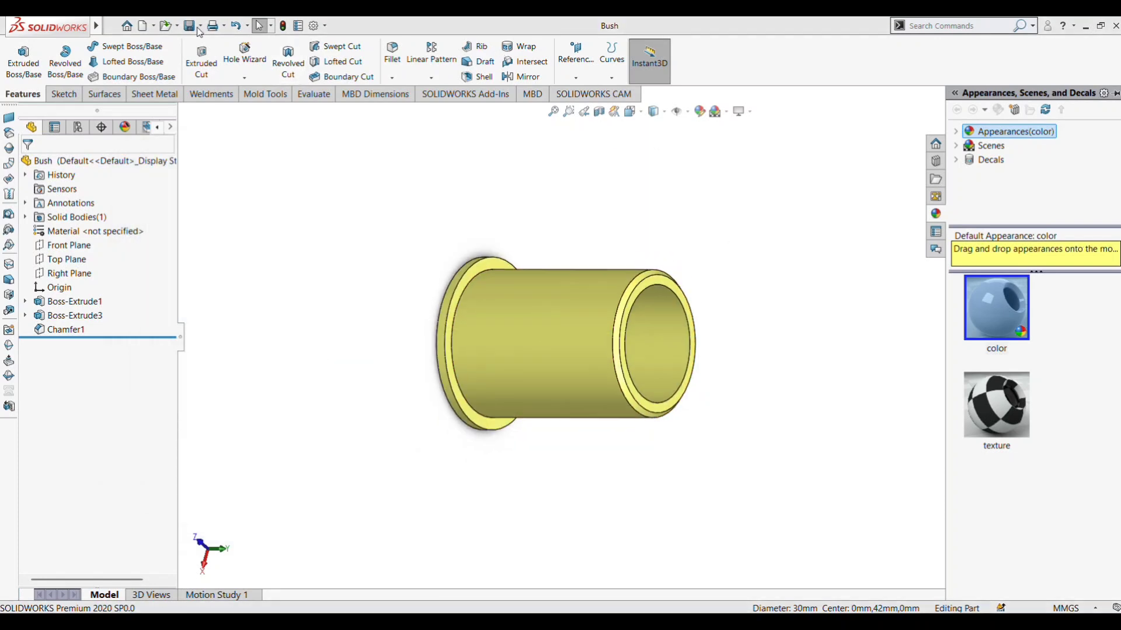
Create a new assembly and place the bearing block base and bearing block Top parts in it.
{"action": "left_click", "coordinate": [142, 26]}
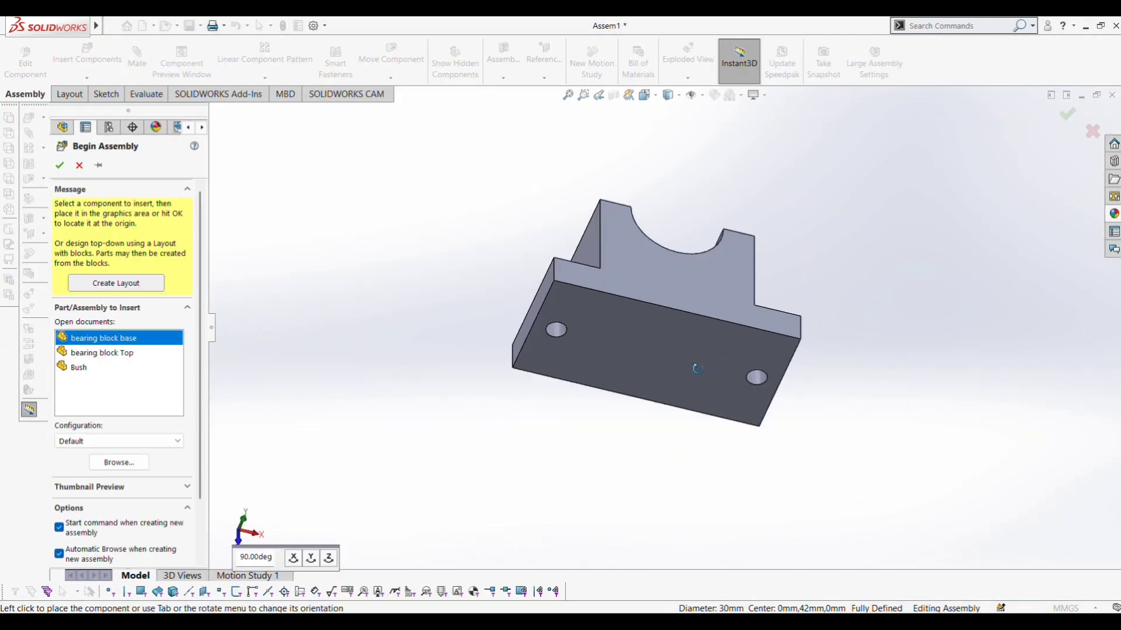
{"action": "left_click", "coordinate": [574, 448]}
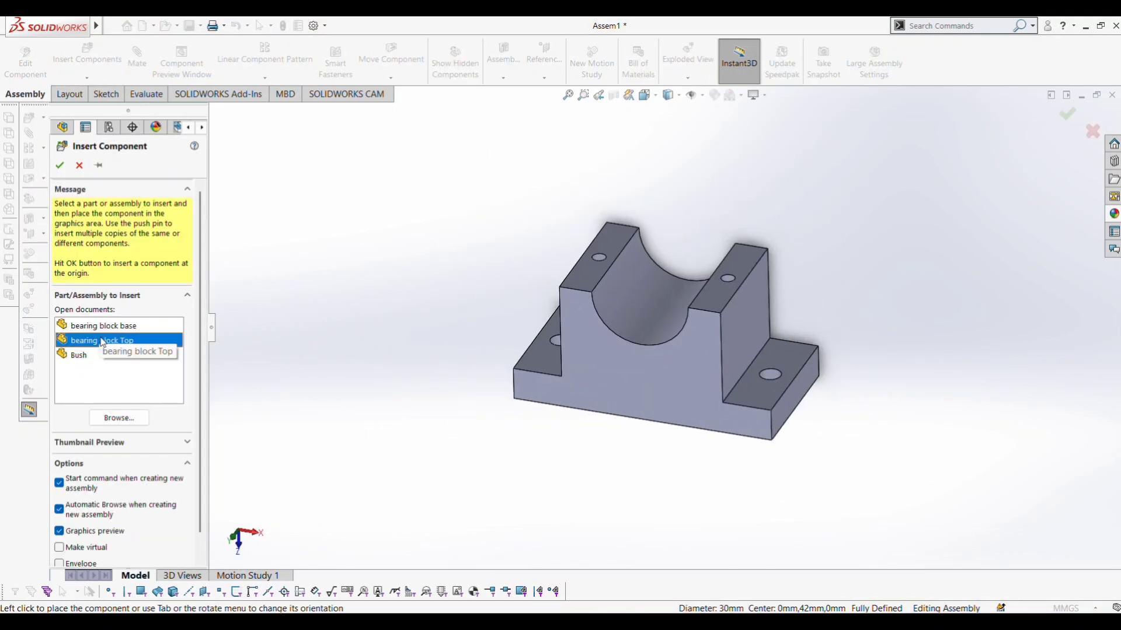
{"action": "left_click", "coordinate": [412, 213]}
Add a concentric mate between one screw hole of the block top and the matching hole in the base.
{"action": "left_click", "coordinate": [137, 62]}
{"action": "scroll", "coordinate": [315, 158], "scroll_direction": "down", "scroll_amount": 4}
{"action": "left_click", "coordinate": [428, 209]}
{"action": "scroll", "coordinate": [432, 210], "scroll_direction": "up", "scroll_amount": 4}
{"action": "scroll", "coordinate": [712, 309], "scroll_direction": "down", "scroll_amount": 5}
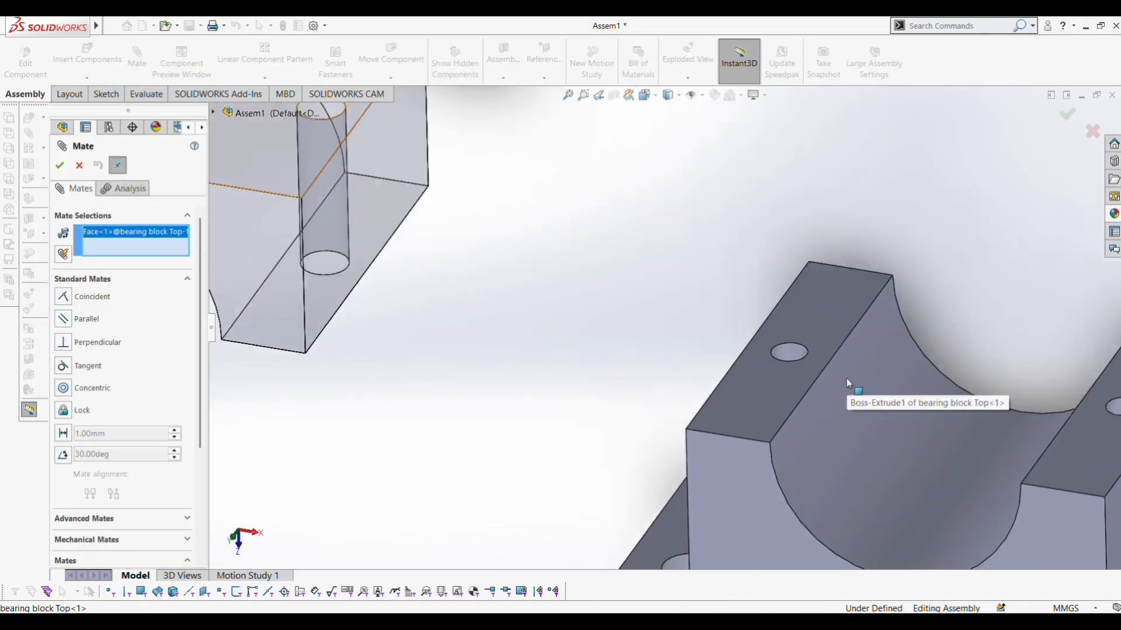
{"action": "scroll", "coordinate": [847, 383], "scroll_direction": "down", "scroll_amount": 1}
{"action": "left_click", "coordinate": [775, 354]}
{"action": "left_click", "coordinate": [946, 382]}
{"action": "scroll", "coordinate": [946, 383], "scroll_direction": "up", "scroll_amount": 6}
{"action": "middle_click_drag", "start_coordinate": [944, 380], "coordinate": [913, 320]}
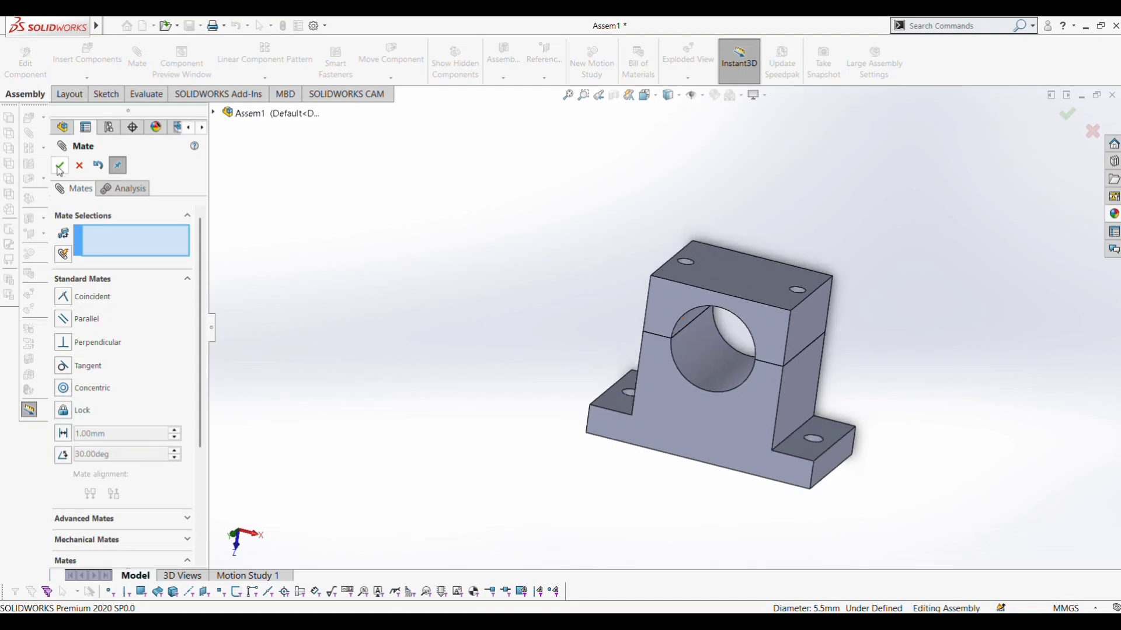
{"action": "left_click", "coordinate": [59, 169]}
Mate the second screw hole of the block top concentric with the remaining upper hole in the base.
{"action": "left_click", "coordinate": [138, 61]}
{"action": "scroll", "coordinate": [817, 299], "scroll_direction": "down", "scroll_amount": 4}
{"action": "middle_click_drag", "start_coordinate": [799, 323], "coordinate": [773, 356]}
{"action": "left_click", "coordinate": [716, 287]}
{"action": "scroll", "coordinate": [724, 297], "scroll_direction": "up", "scroll_amount": 3}
{"action": "scroll", "coordinate": [770, 353], "scroll_direction": "down", "scroll_amount": 4}
{"action": "left_click", "coordinate": [659, 378]}
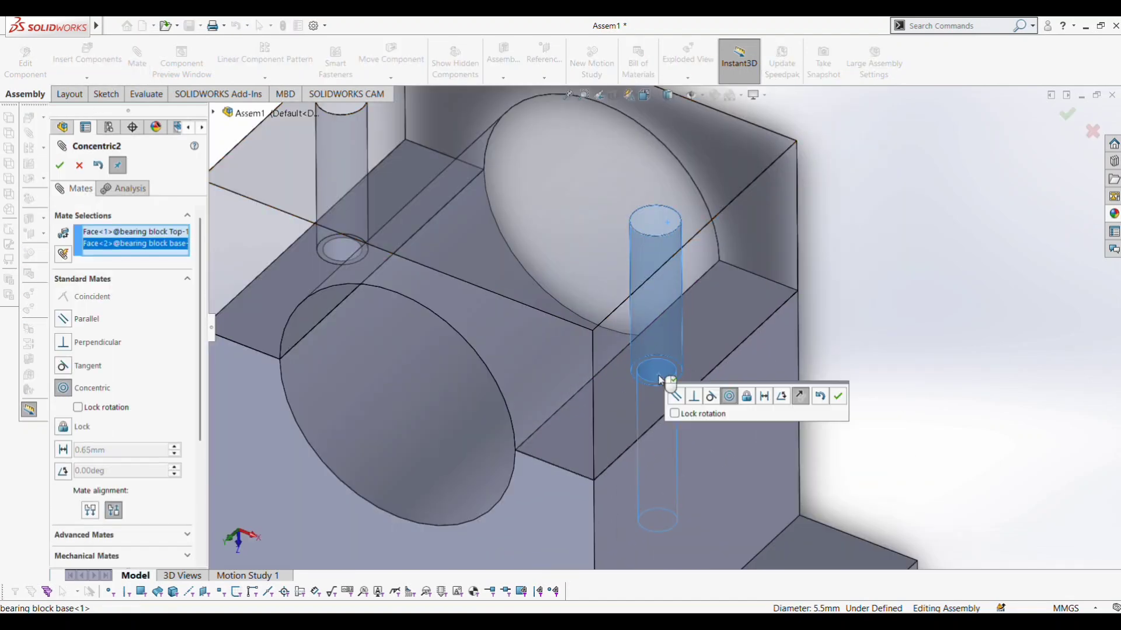
{"action": "left_click", "coordinate": [838, 397]}
Lift the block top and mate its underside coincident with the upper face of the base.
{"action": "scroll", "coordinate": [838, 397], "scroll_direction": "up", "scroll_amount": 4}
{"action": "scroll", "coordinate": [786, 317], "scroll_direction": "down", "scroll_amount": 5}
{"action": "scroll", "coordinate": [801, 298], "scroll_direction": "up", "scroll_amount": 5}
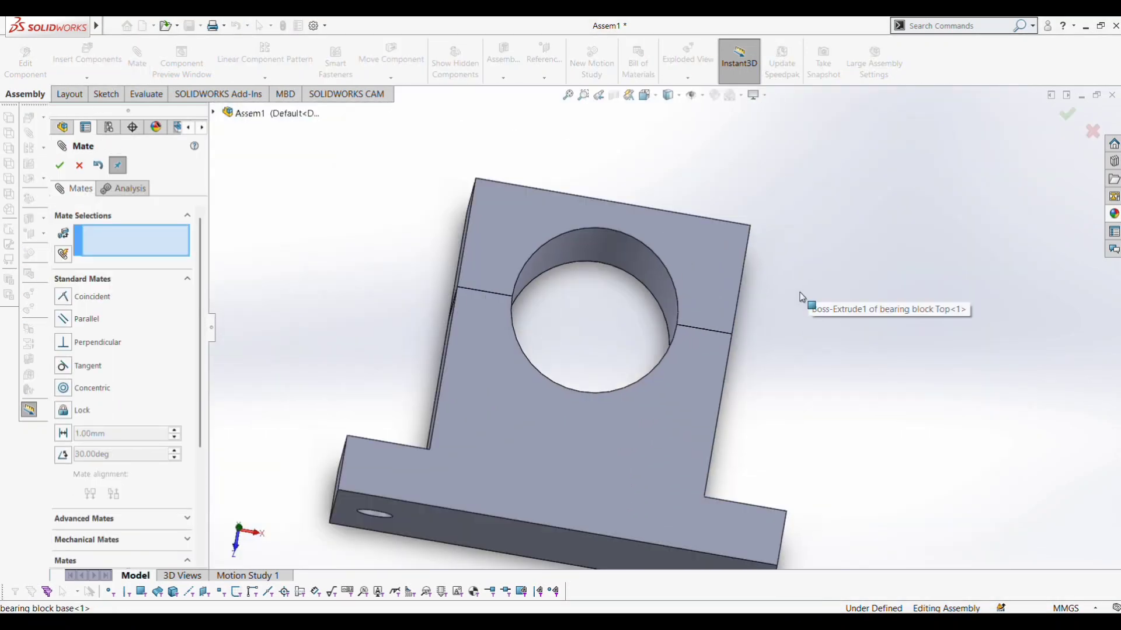
{"action": "middle_click_drag", "start_coordinate": [801, 298], "coordinate": [758, 356]}
{"action": "left_click_drag", "start_coordinate": [674, 327], "coordinate": [671, 260]}
{"action": "left_click", "coordinate": [689, 348]}
{"action": "scroll", "coordinate": [690, 347], "scroll_direction": "up", "scroll_amount": 2}
{"action": "middle_click_drag", "start_coordinate": [689, 346], "coordinate": [674, 254]}
{"action": "left_click", "coordinate": [673, 246]}
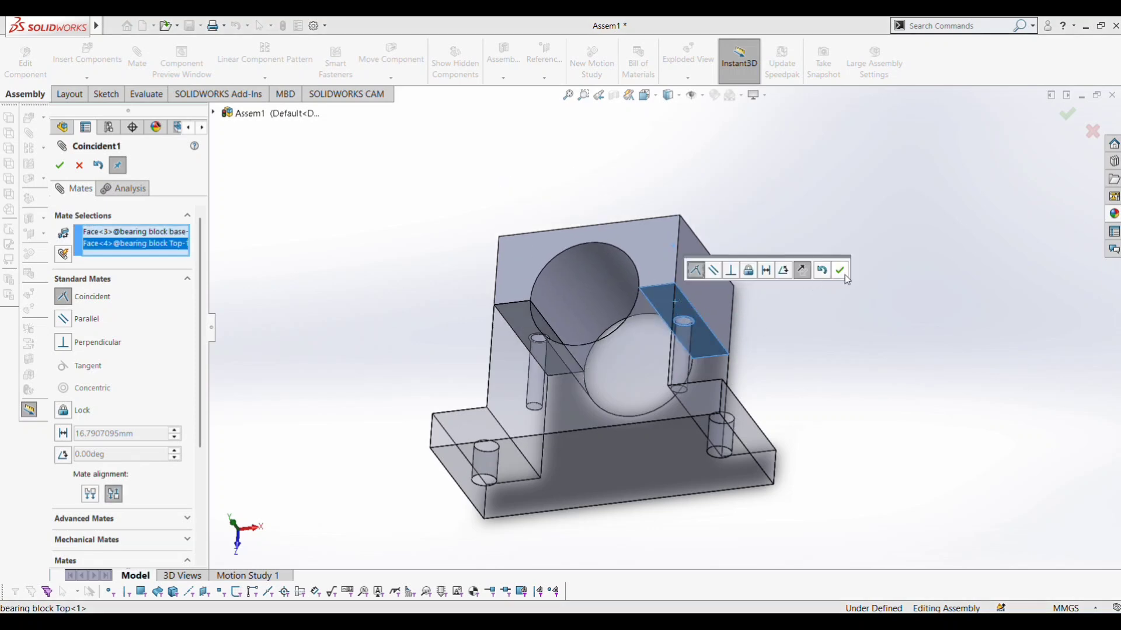
{"action": "left_click", "coordinate": [844, 274]}
{"action": "scroll", "coordinate": [718, 315], "scroll_direction": "up", "scroll_amount": 3}
{"action": "middle_click_drag", "start_coordinate": [706, 310], "coordinate": [670, 370]}
{"action": "left_click", "coordinate": [59, 165]}
Insert the Bush part beside the block, rotated about Z so that its flange faces forward.
{"action": "left_click", "coordinate": [118, 355]}
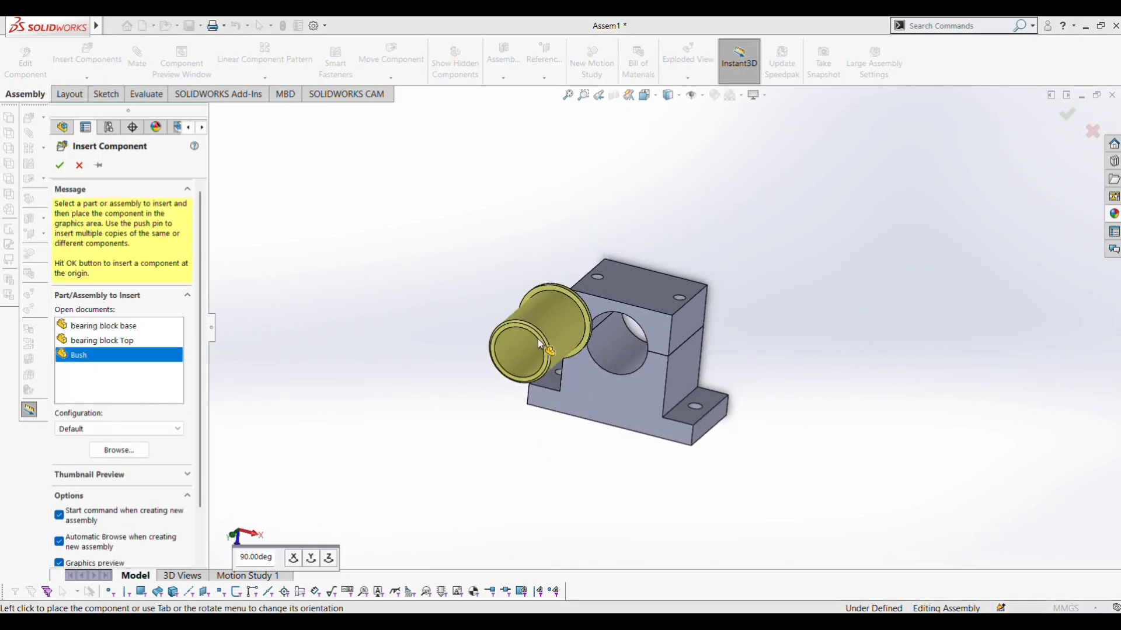
{"action": "scroll", "coordinate": [513, 341], "scroll_direction": "down", "scroll_amount": 3}
{"action": "left_click", "coordinate": [330, 560]}
{"action": "left_click", "coordinate": [444, 286]}
Mate the bush's outer cylindrical face concentric with the bore of the bearing block.
{"action": "left_click", "coordinate": [136, 58]}
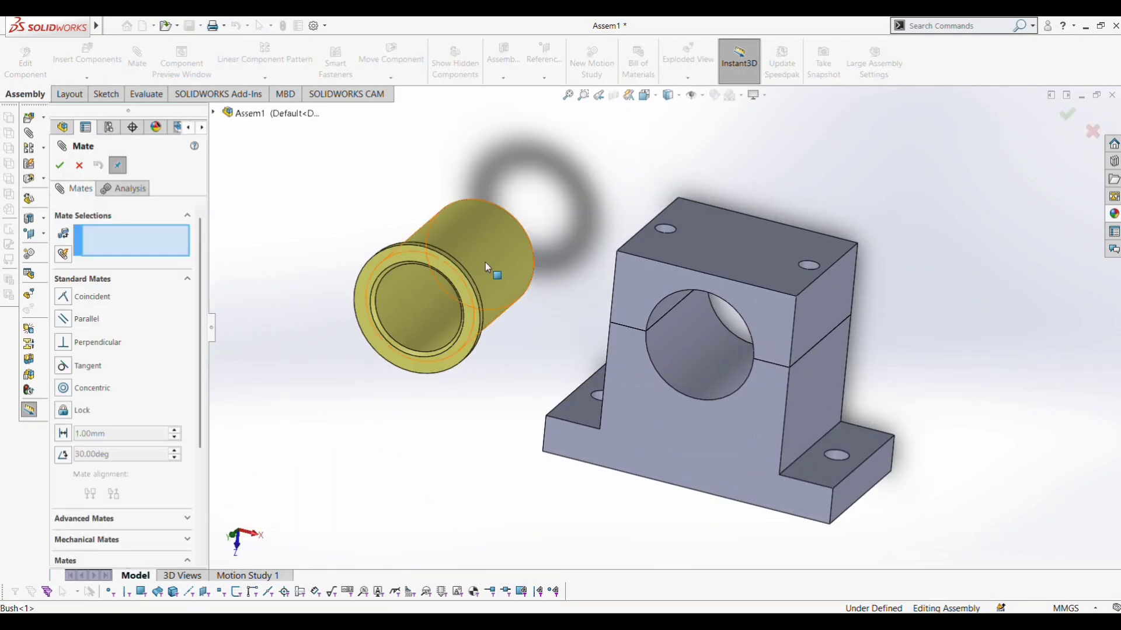
{"action": "left_click", "coordinate": [485, 261]}
{"action": "left_click", "coordinate": [723, 387]}
{"action": "left_click", "coordinate": [896, 426]}
Mate the inner face of the bush flange coincident with the front face of the block top.
{"action": "left_click", "coordinate": [759, 328]}
{"action": "middle_click_drag", "start_coordinate": [759, 328], "coordinate": [619, 316]}
{"action": "scroll", "coordinate": [608, 310], "scroll_direction": "down", "scroll_amount": 4}
{"action": "left_click", "coordinate": [663, 380]}
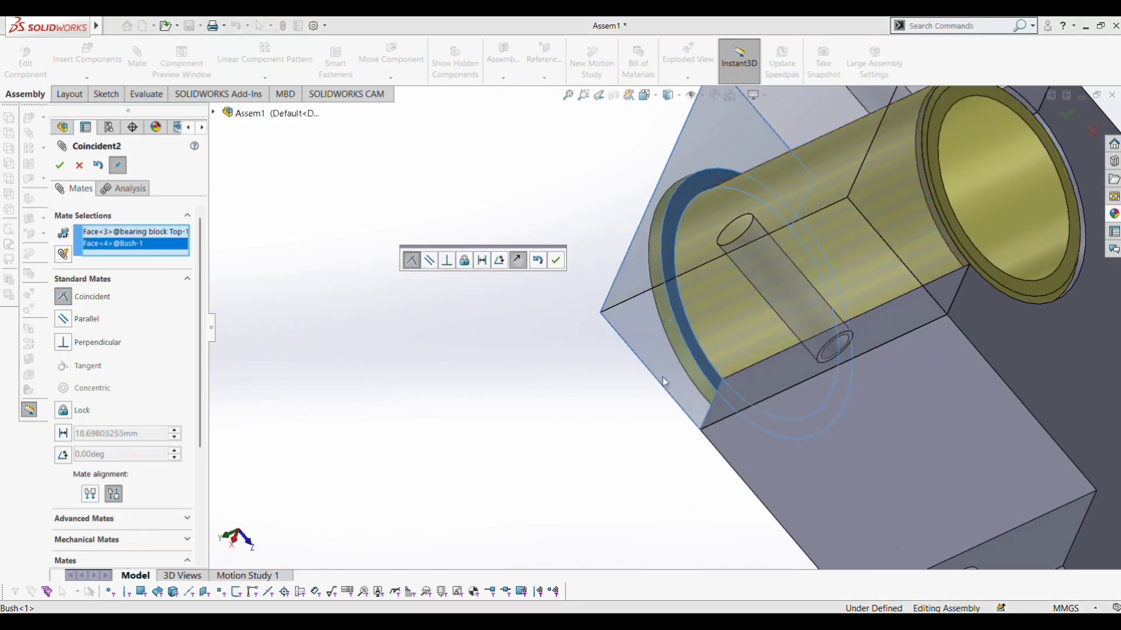
{"action": "left_click", "coordinate": [557, 262]}
{"action": "scroll", "coordinate": [733, 348], "scroll_direction": "up", "scroll_amount": 4}
{"action": "middle_click_drag", "start_coordinate": [733, 348], "coordinate": [468, 237]}
{"action": "left_click", "coordinate": [60, 167]}
Insert an ANSI Metric socket head cap screw from the Toolbox beside the block.
{"action": "left_click", "coordinate": [1113, 162]}
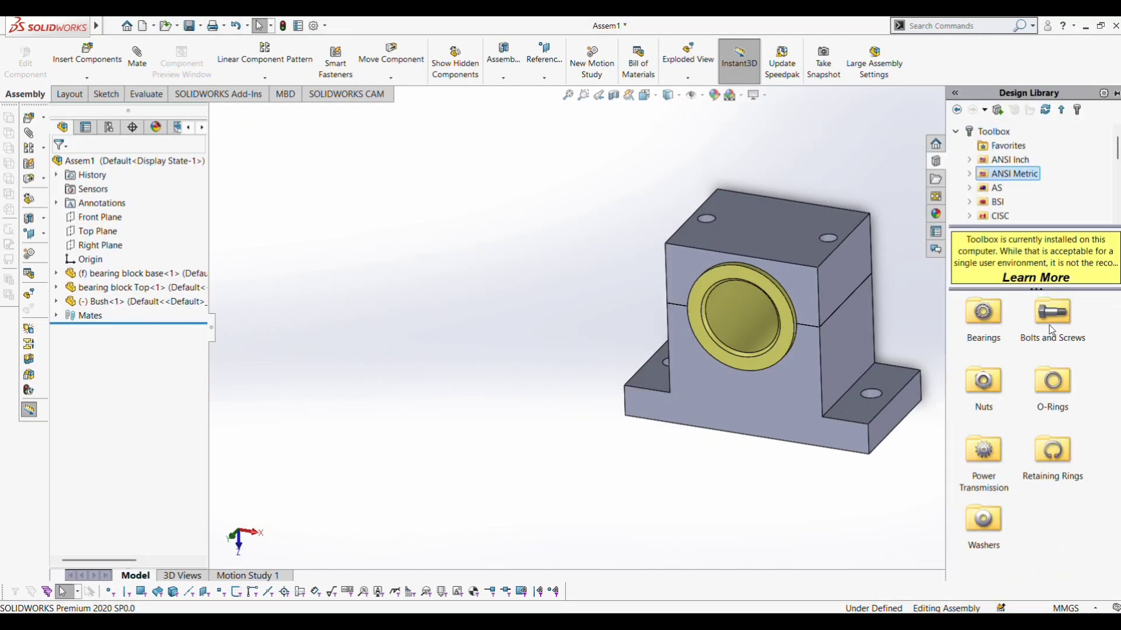
{"action": "double_click", "coordinate": [1050, 325]}
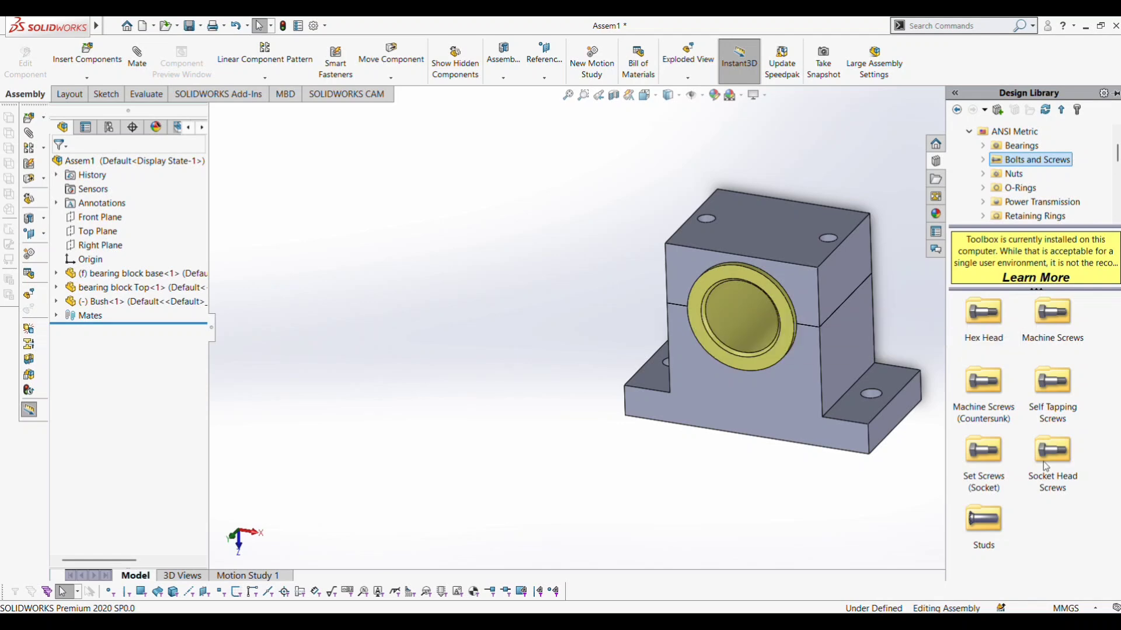
{"action": "double_click", "coordinate": [1059, 325]}
{"action": "left_click", "coordinate": [958, 111]}
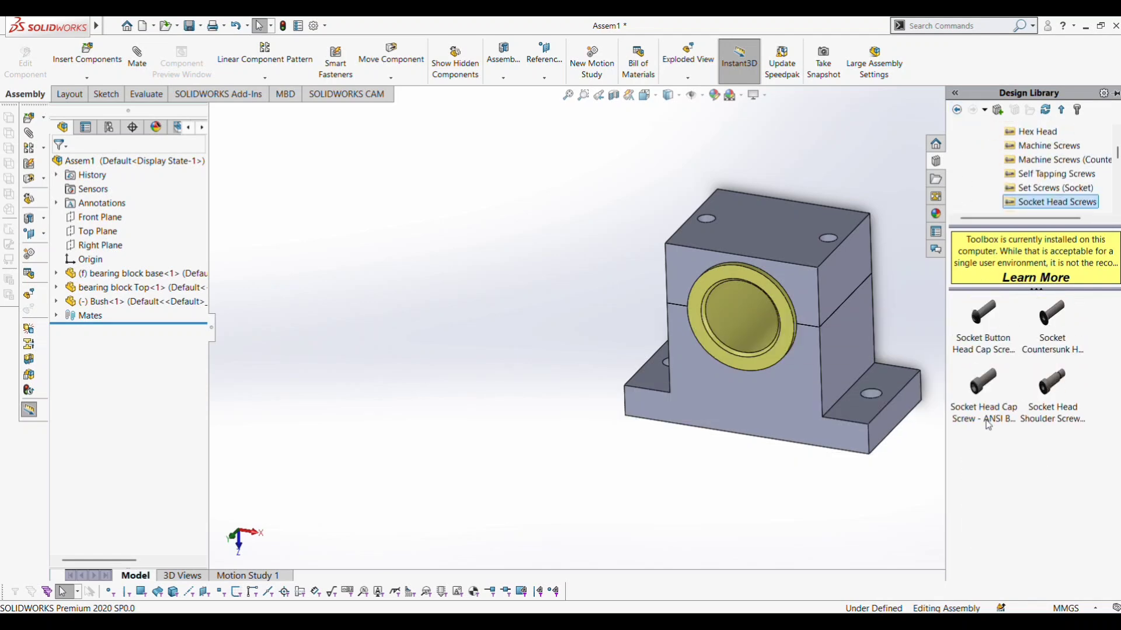
{"action": "left_click_drag", "start_coordinate": [987, 424], "coordinate": [509, 279]}
Set the socket head cap screw's size to M5.
{"action": "left_click", "coordinate": [110, 410]}
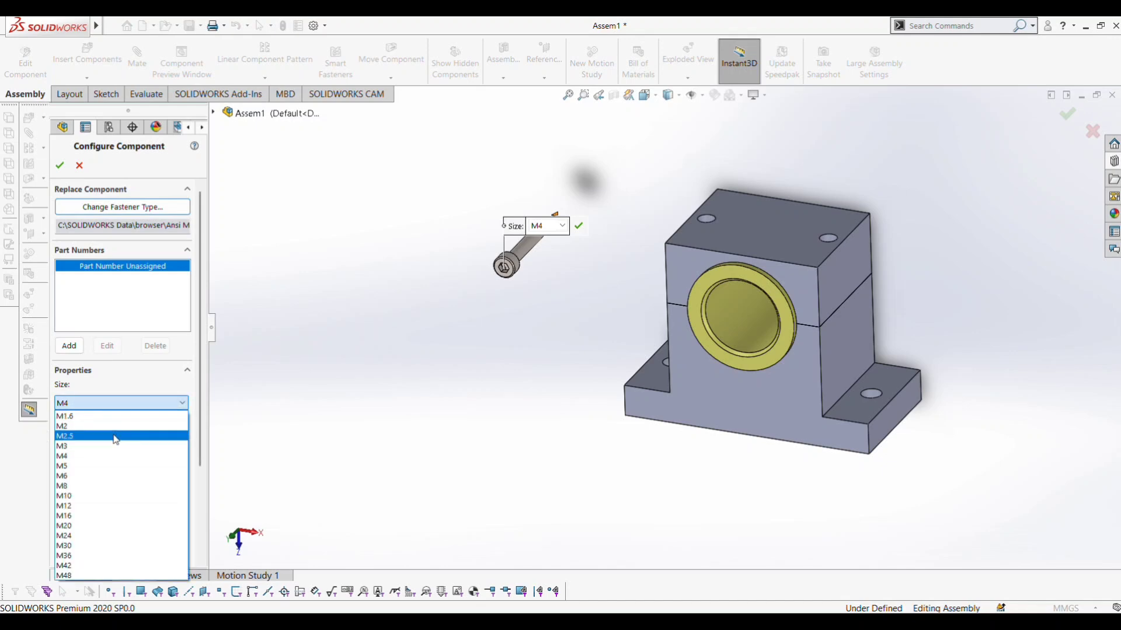
{"action": "left_click", "coordinate": [110, 429]}
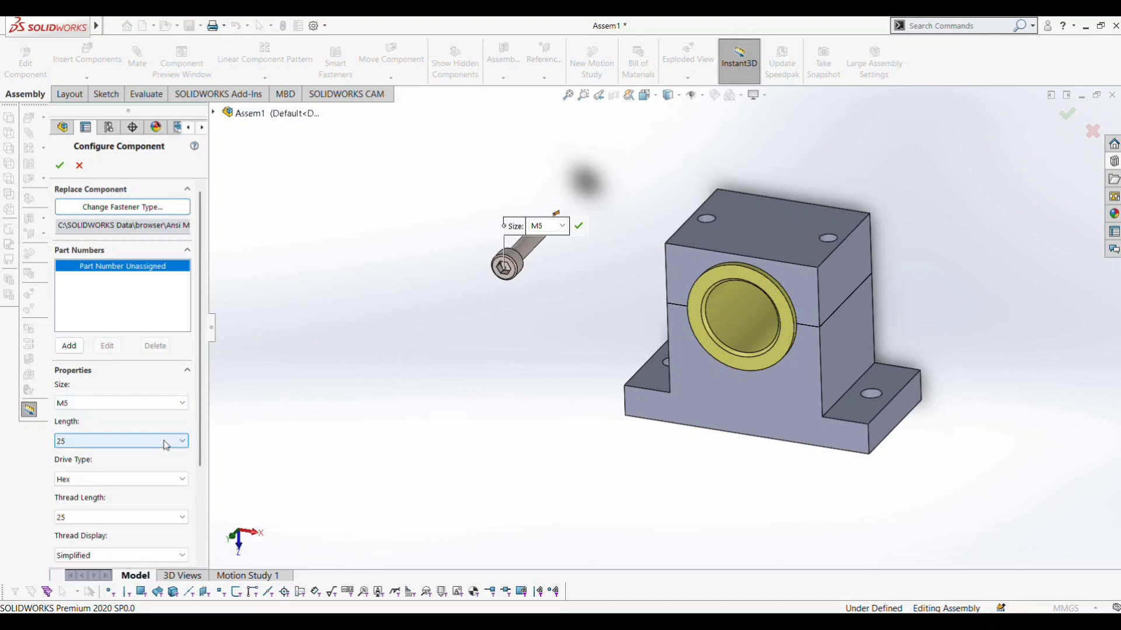
{"action": "middle_click_drag", "start_coordinate": [496, 377], "coordinate": [446, 417]}
{"action": "left_click", "coordinate": [60, 165]}
Place two copies of the screw in the block top's holes and delete the loose first screw.
{"action": "scroll", "coordinate": [806, 237], "scroll_direction": "down", "scroll_amount": 6}
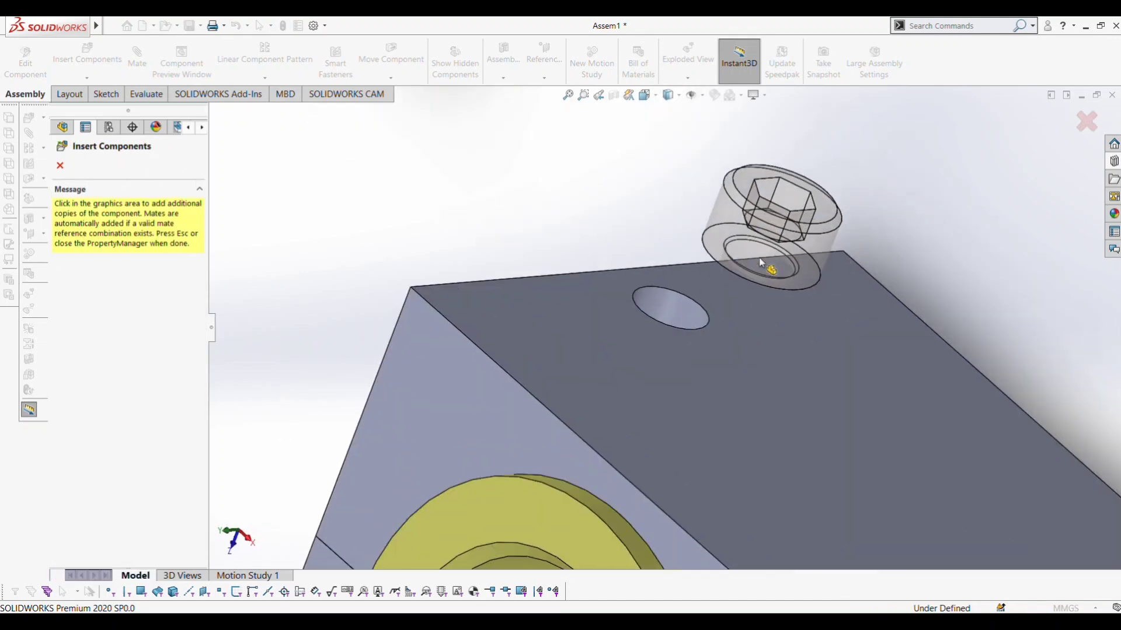
{"action": "left_click", "coordinate": [683, 312]}
{"action": "scroll", "coordinate": [760, 365], "scroll_direction": "up", "scroll_amount": 2}
{"action": "left_click", "coordinate": [740, 410]}
{"action": "scroll", "coordinate": [758, 373], "scroll_direction": "up", "scroll_amount": 7}
{"action": "key", "text": "Escape"}
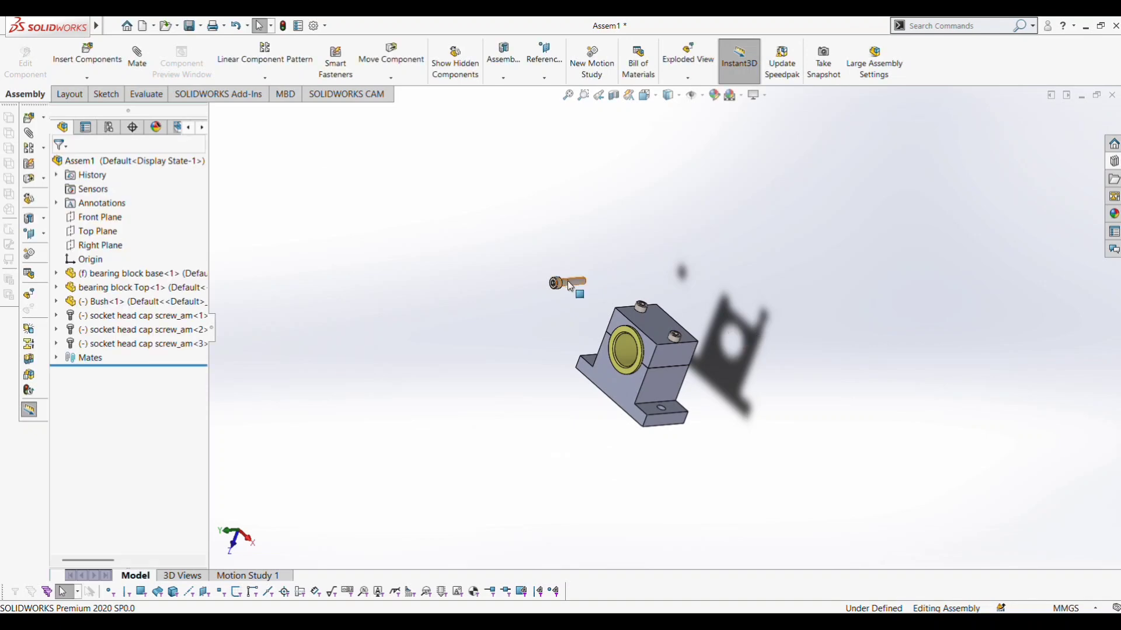
{"action": "left_click", "coordinate": [567, 282]}
{"action": "key", "text": "Delete"}
Apply a plain white background scene to the assembly.
{"action": "left_click", "coordinate": [647, 245]}
{"action": "middle_click_drag", "start_coordinate": [677, 350], "coordinate": [759, 379]}
{"action": "scroll", "coordinate": [671, 344], "scroll_direction": "down", "scroll_amount": 4}
{"action": "scroll", "coordinate": [671, 344], "scroll_direction": "up", "scroll_amount": 5}
{"action": "left_click", "coordinate": [740, 96]}
{"action": "left_click", "coordinate": [764, 125]}
Open the bearing block base part and fillet the two inner edges where the upright meets the feet.
{"action": "scroll", "coordinate": [698, 379], "scroll_direction": "down", "scroll_amount": 3}
{"action": "left_click", "coordinate": [696, 394]}
{"action": "left_click", "coordinate": [723, 330]}
{"action": "left_click", "coordinate": [392, 52]}
{"action": "left_click", "coordinate": [723, 397]}
{"action": "left_click", "coordinate": [553, 363]}
{"action": "middle_click_drag", "start_coordinate": [554, 363], "coordinate": [600, 360]}
{"action": "scroll", "coordinate": [660, 362], "scroll_direction": "up", "scroll_amount": 3}
{"action": "left_click", "coordinate": [115, 441]}
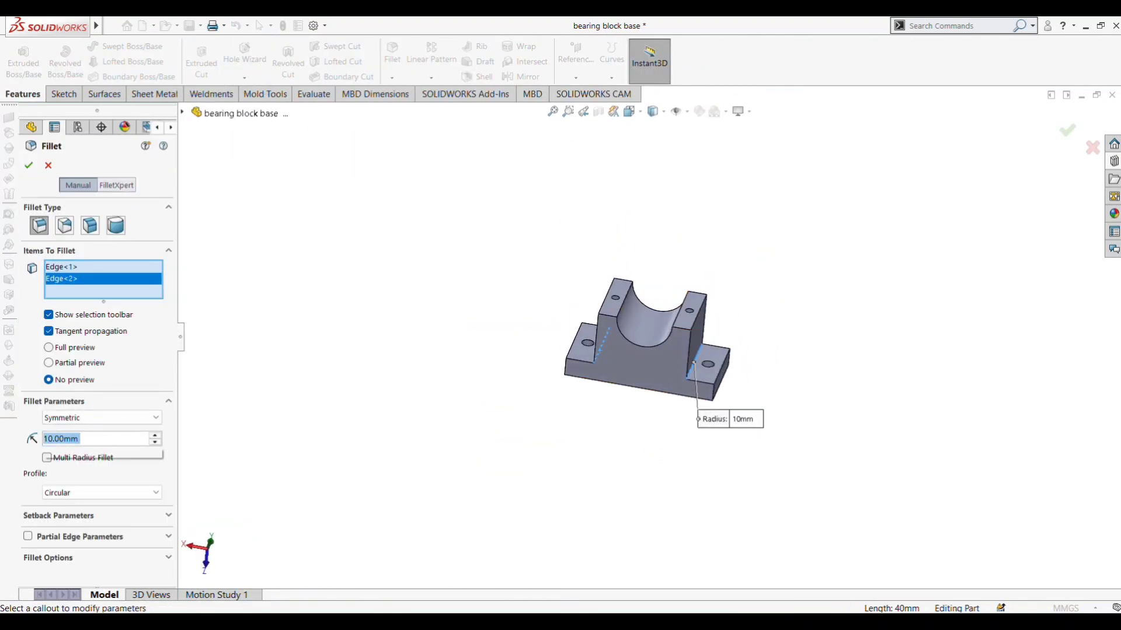
{"action": "scroll", "coordinate": [749, 416], "scroll_direction": "down", "scroll_amount": 2}
{"action": "middle_click_drag", "start_coordinate": [750, 415], "coordinate": [744, 356]}
Apply a plain white background scene to the bearing block base part.
{"action": "left_click", "coordinate": [725, 111]}
{"action": "left_click", "coordinate": [734, 145]}
{"action": "mouse_move", "coordinate": [708, 321]}
{"action": "middle_mouse_down"}
{"action": "mouse_move", "coordinate": [680, 463]}
{"action": "mouse_move", "coordinate": [708, 308]}
{"action": "middle_mouse_up"}
{"action": "scroll", "coordinate": [681, 449], "scroll_direction": "down", "scroll_amount": 2}
Apply a blue-violet colour appearance to the whole bearing block base and save the part.
{"action": "left_click", "coordinate": [700, 112]}
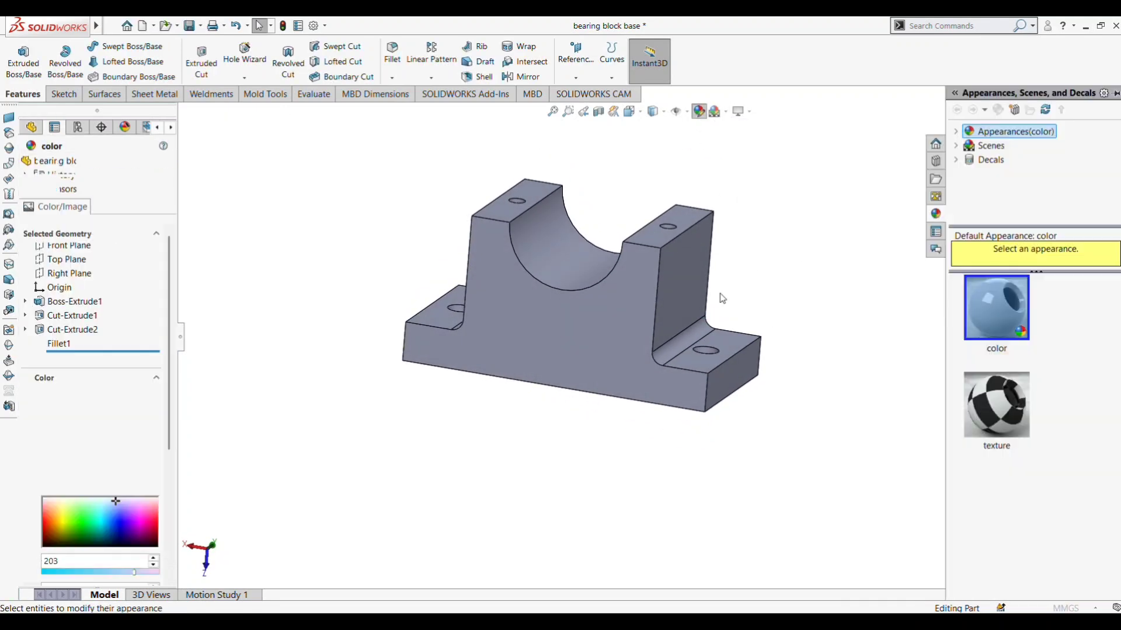
{"action": "left_click", "coordinate": [102, 460]}
{"action": "left_click", "coordinate": [71, 457]}
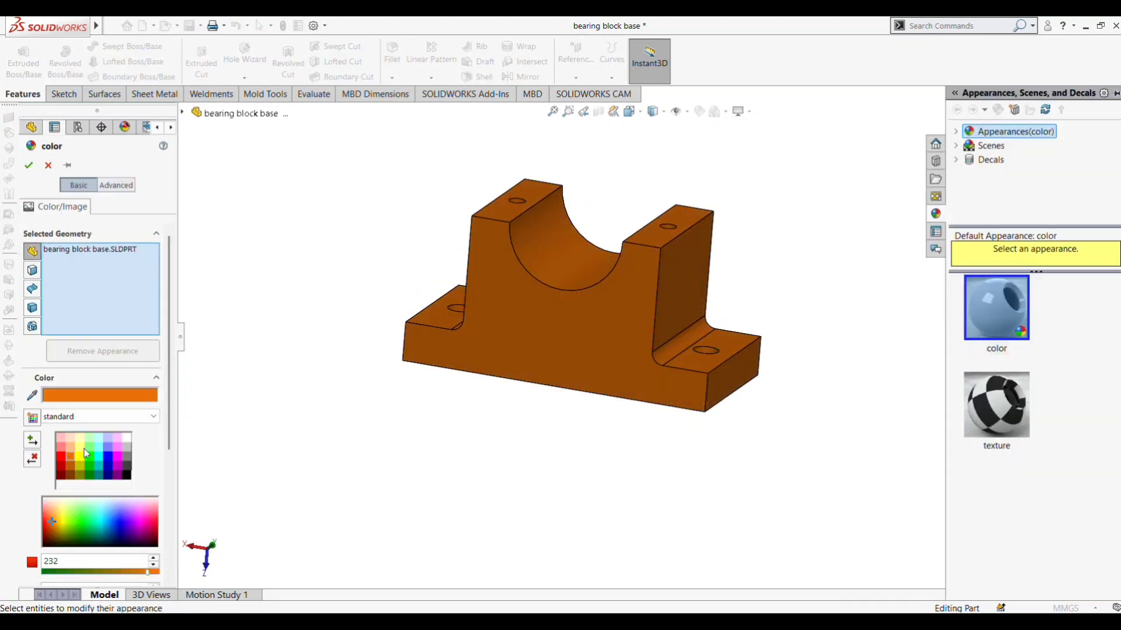
{"action": "left_click", "coordinate": [28, 165]}
Switch to the bearing block Top part and fillet the two short upper edges at its ends.
{"action": "key", "text": "ctrl+Tab"}
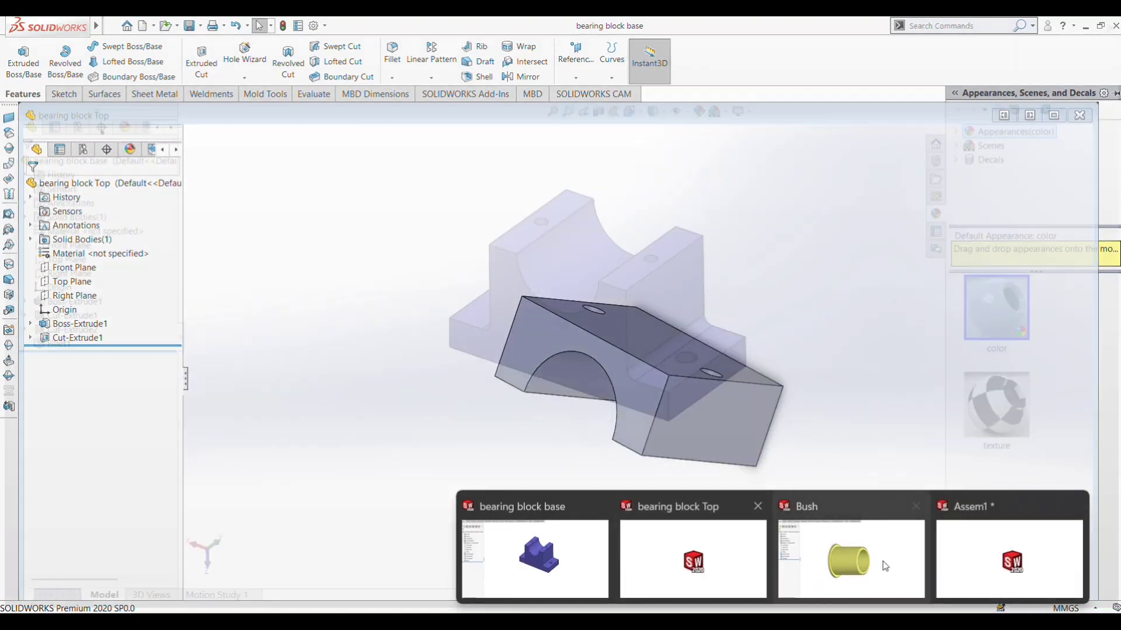
{"action": "left_click", "coordinate": [113, 100]}
{"action": "left_click", "coordinate": [643, 337]}
{"action": "left_click", "coordinate": [681, 258]}
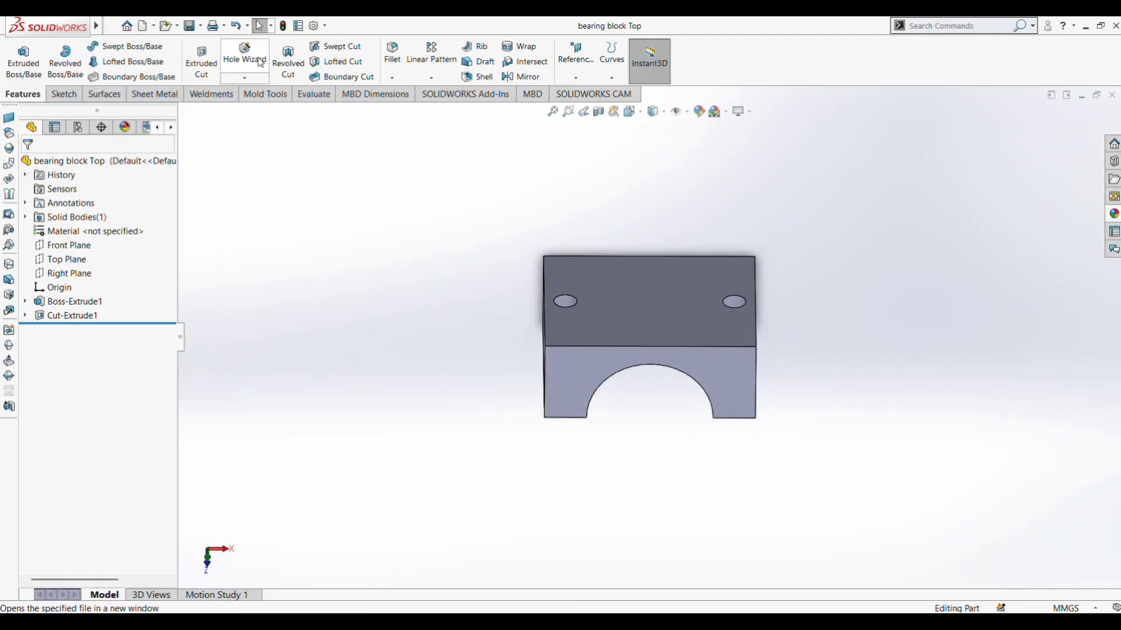
{"action": "left_click", "coordinate": [390, 57]}
{"action": "scroll", "coordinate": [811, 306], "scroll_direction": "down", "scroll_amount": 1}
{"action": "middle_click_drag", "start_coordinate": [747, 340], "coordinate": [718, 345]}
{"action": "left_click", "coordinate": [719, 344]}
{"action": "middle_click_drag", "start_coordinate": [519, 355], "coordinate": [582, 298]}
{"action": "left_click", "coordinate": [626, 363]}
{"action": "left_click", "coordinate": [29, 166]}
Apply a turquoise colour appearance to the whole bearing block Top and save the part.
{"action": "middle_click_drag", "start_coordinate": [326, 344], "coordinate": [275, 307]}
{"action": "scroll", "coordinate": [692, 245], "scroll_direction": "up", "scroll_amount": 2}
{"action": "left_click", "coordinate": [700, 114]}
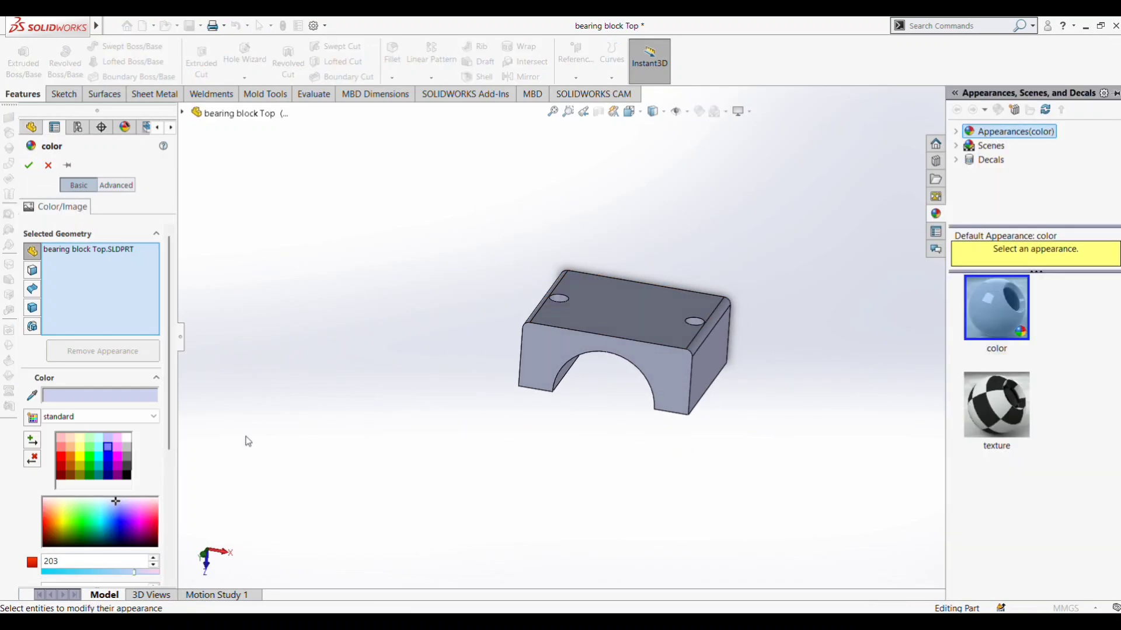
{"action": "left_click", "coordinate": [96, 461]}
{"action": "left_click", "coordinate": [28, 165]}
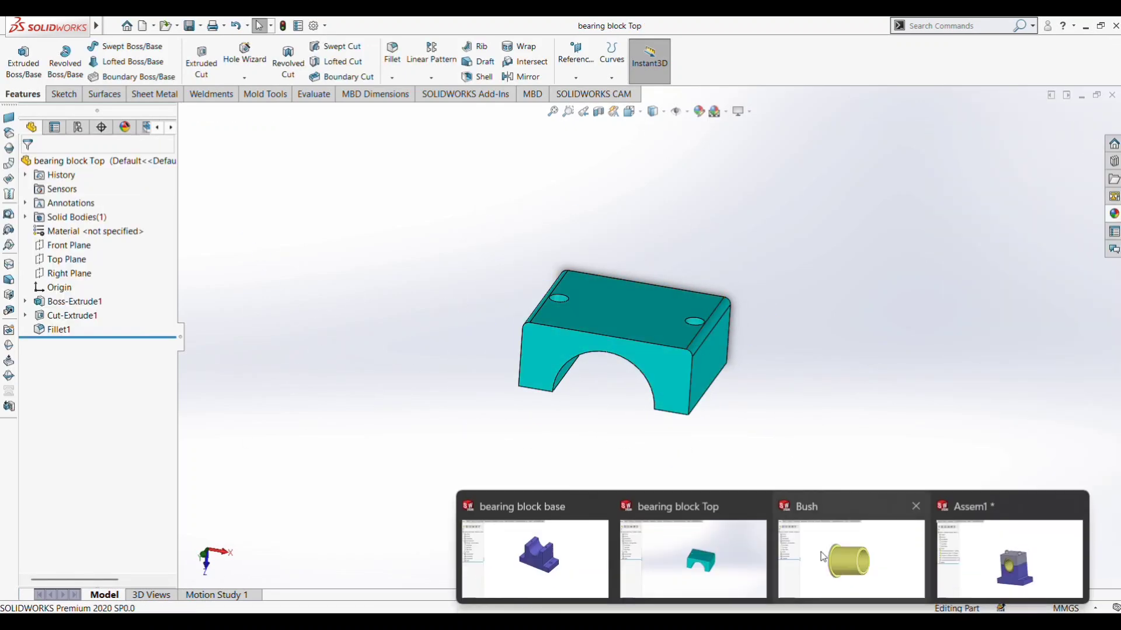
Return to the assembly and update it with the changed base and top parts.
{"action": "left_click", "coordinate": [1002, 552]}
{"action": "key", "text": "Return"}
{"action": "scroll", "coordinate": [734, 335], "scroll_direction": "down", "scroll_amount": 1}
{"action": "middle_click_drag", "start_coordinate": [734, 335], "coordinate": [753, 358]}
{"action": "scroll", "coordinate": [622, 400], "scroll_direction": "up", "scroll_amount": 2}
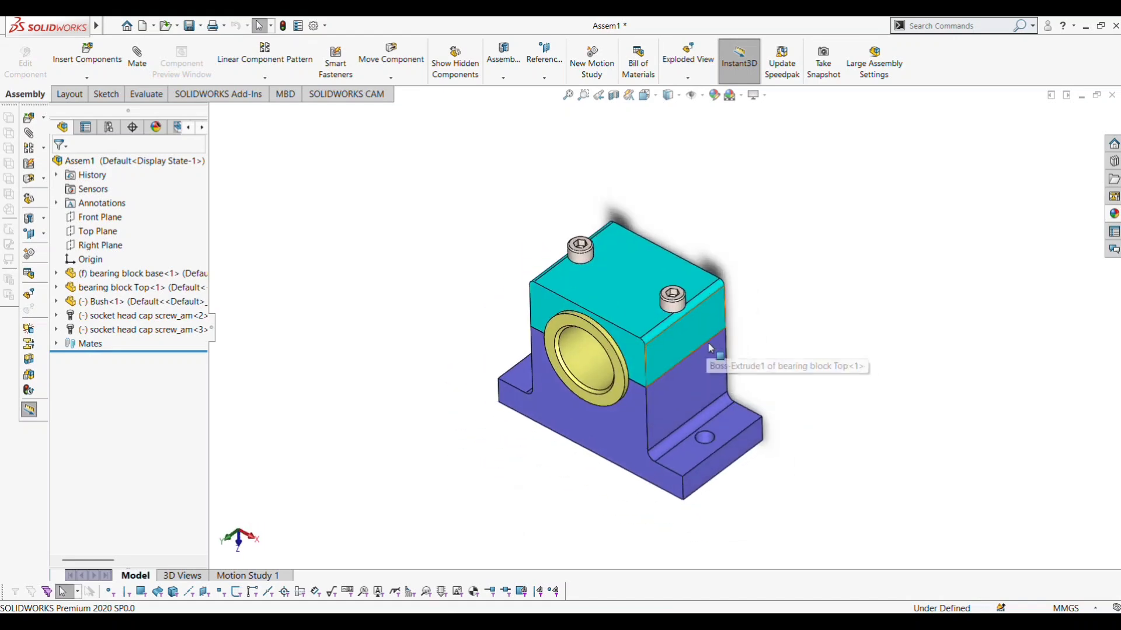